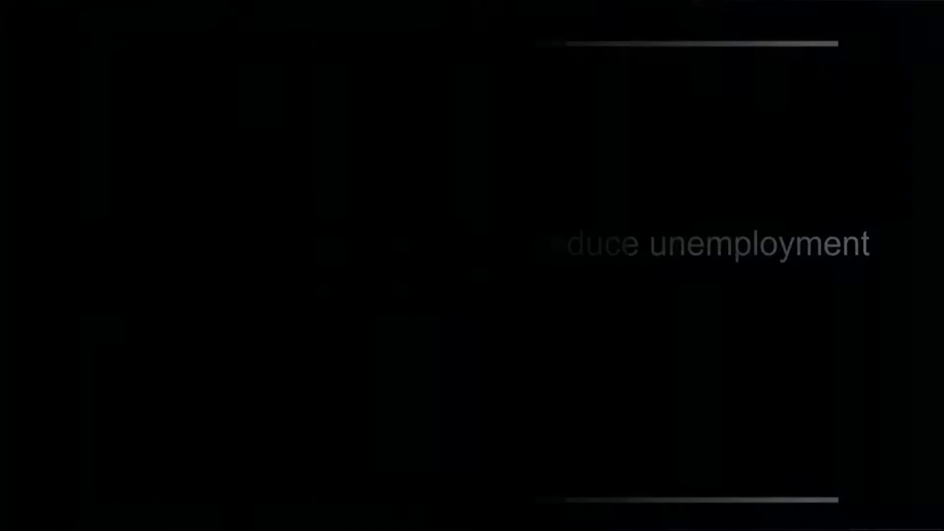
# Step: Select row 1 from A1 across several columns for the title
pyautogui.press('Left')
pyautogui.press('Home')
pyautogui.press('Up')
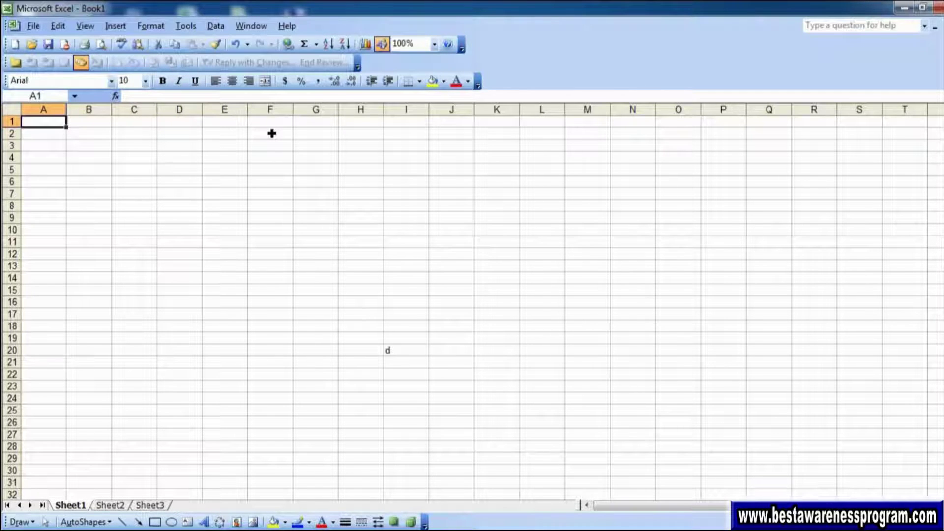
pyautogui.hotkey('shift', 'Right')
pyautogui.hotkey('shift', 'Right')
pyautogui.hotkey('shift', 'Right')
pyautogui.hotkey('shift', 'Right')
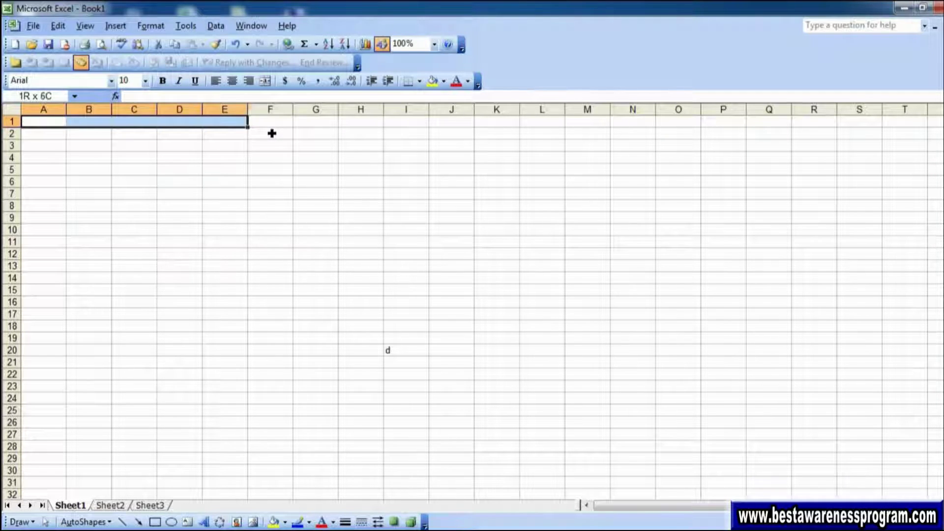
pyautogui.hotkey('shift', 'Right')
pyautogui.hotkey('shift', 'Right')
pyautogui.hotkey('shift', 'Right')
pyautogui.hotkey('shift', 'Right')
pyautogui.hotkey('shift', 'Right')
pyautogui.hotkey('shift', 'Right')
pyautogui.hotkey('shift', 'Right')
pyautogui.hotkey('shift', 'Right')
pyautogui.hotkey('shift', 'Right')
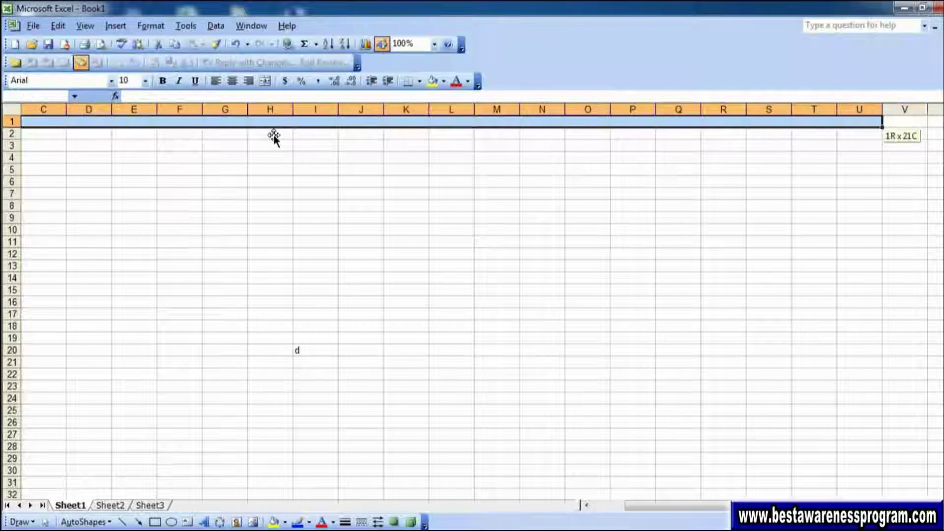
pyautogui.hotkey('shift', 'Right')
pyautogui.hotkey('shift', 'Right')
pyautogui.hotkey('shift', 'Right')
pyautogui.hotkey('shift', 'Right')
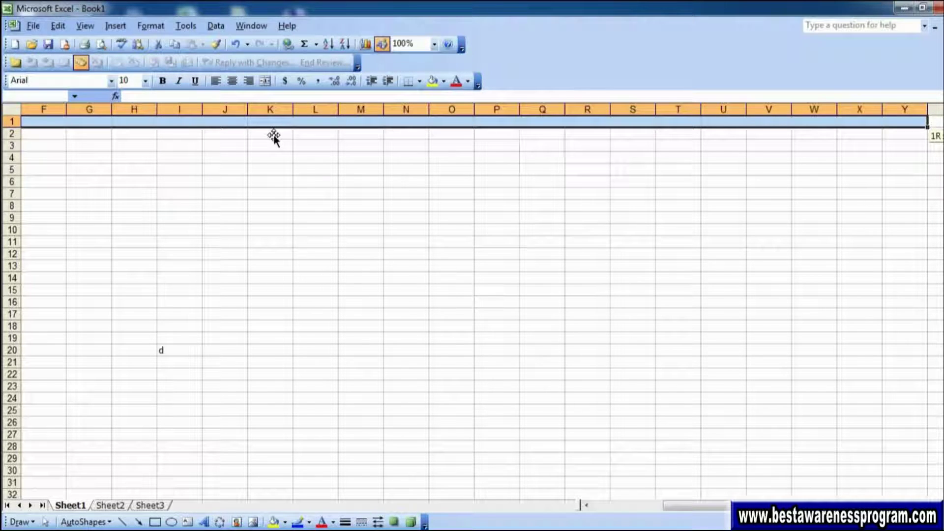
pyautogui.hotkey('shift', 'Right')
pyautogui.hotkey('shift', 'Right')
pyautogui.hotkey('shift', 'Right')
pyautogui.hotkey('shift', 'Right')
pyautogui.hotkey('shift', 'Right')
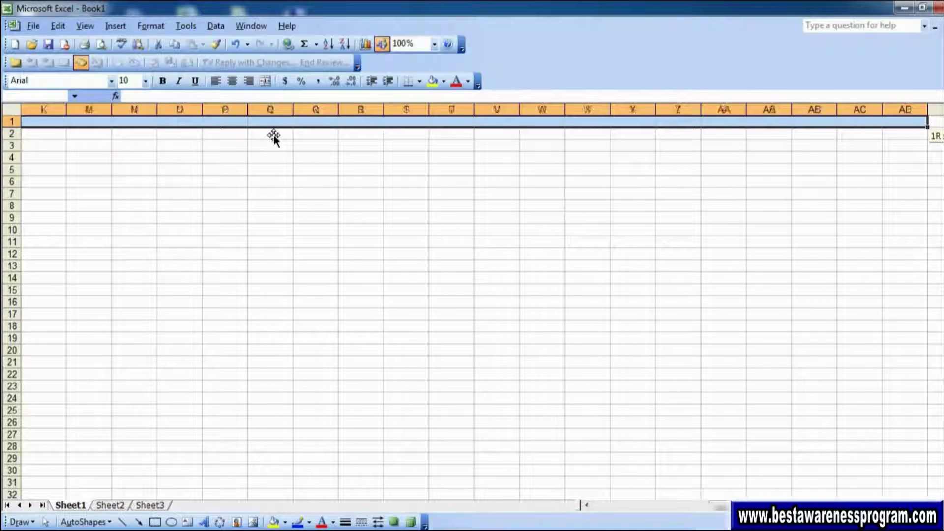
pyautogui.hotkey('shift', 'Right')
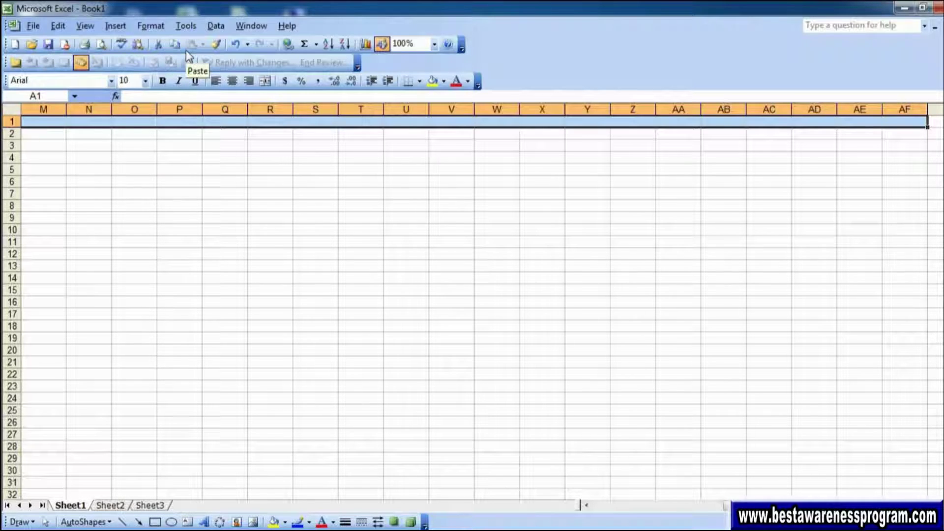
# Step: Turn on Merge cells on the Format Cells Alignment tab for the selected row 1 range
pyautogui.click(185, 25)
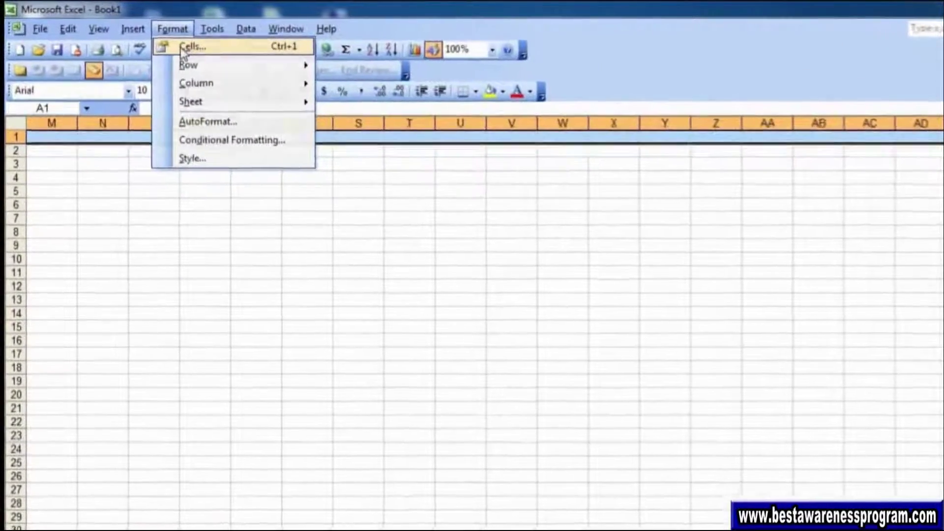
pyautogui.click(174, 46)
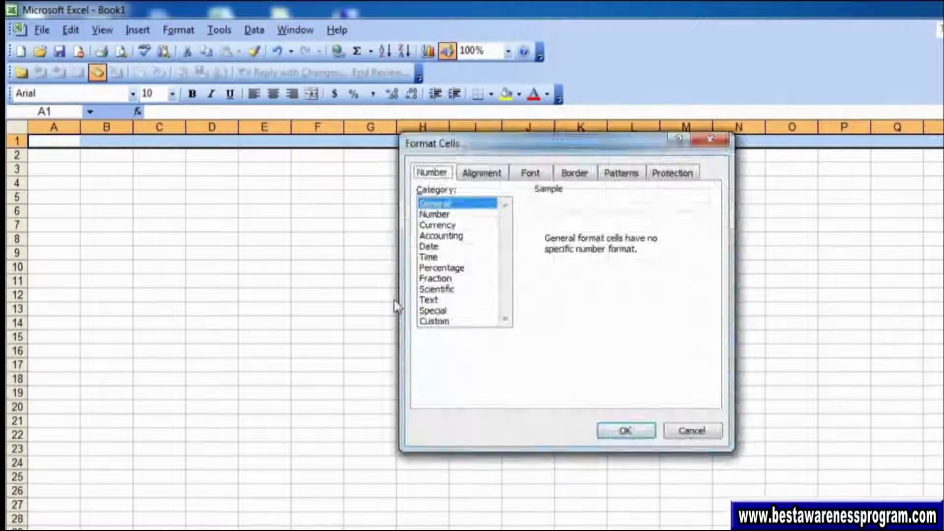
pyautogui.click(489, 172)
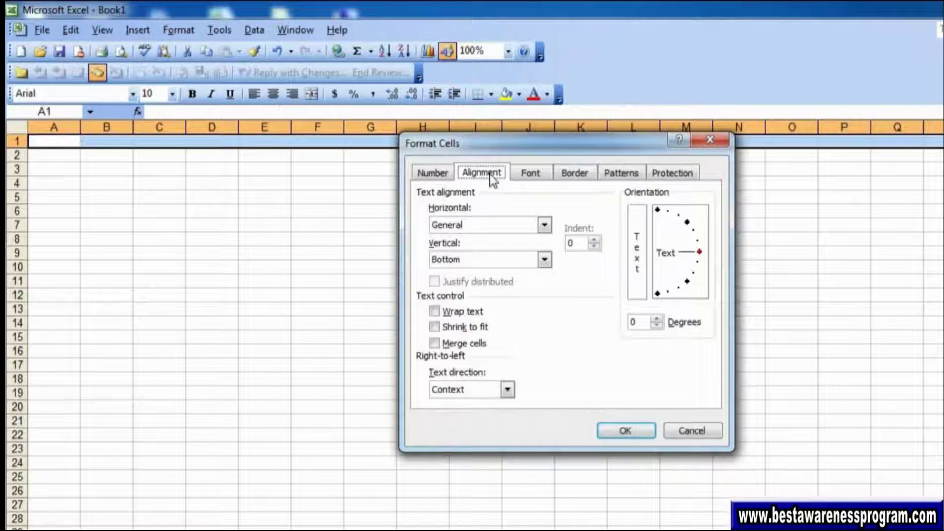
pyautogui.click(462, 343)
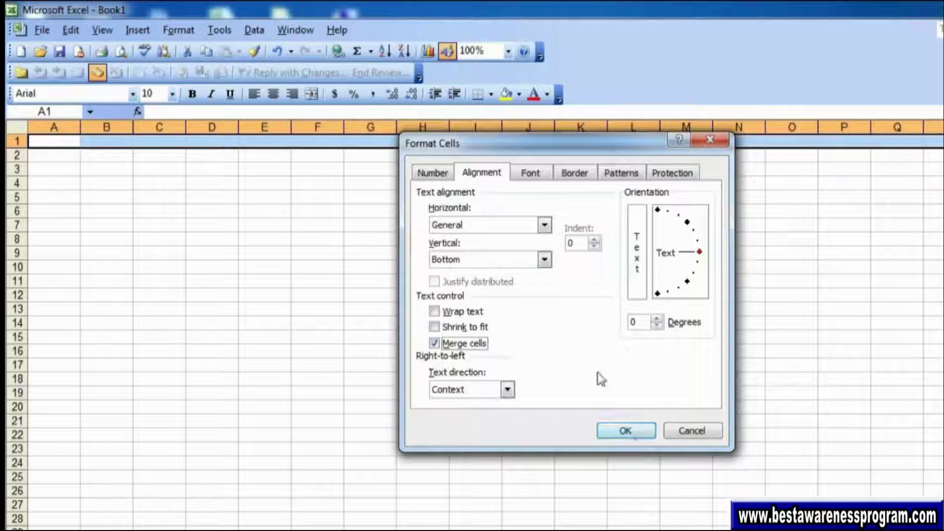
pyautogui.moveTo(565, 143); pyautogui.dragTo(718, 208)
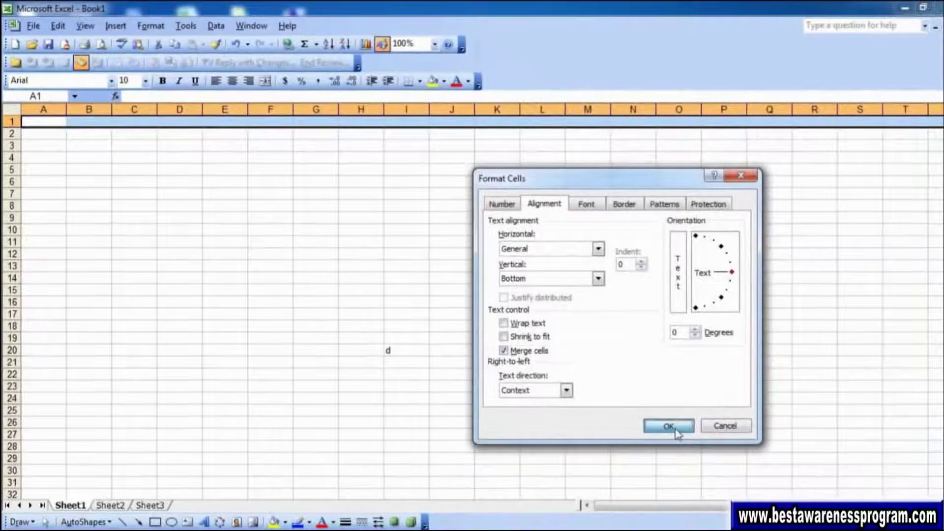
# Step: Apply the merge and type STUDENT ATTENDANCE LIST into the merged title cell
pyautogui.click(668, 425)
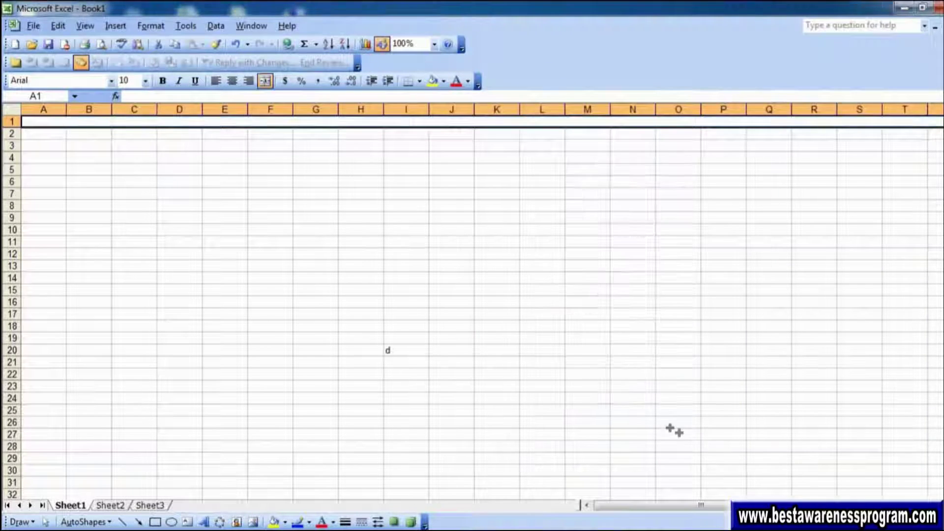
pyautogui.doubleClick(269, 124)
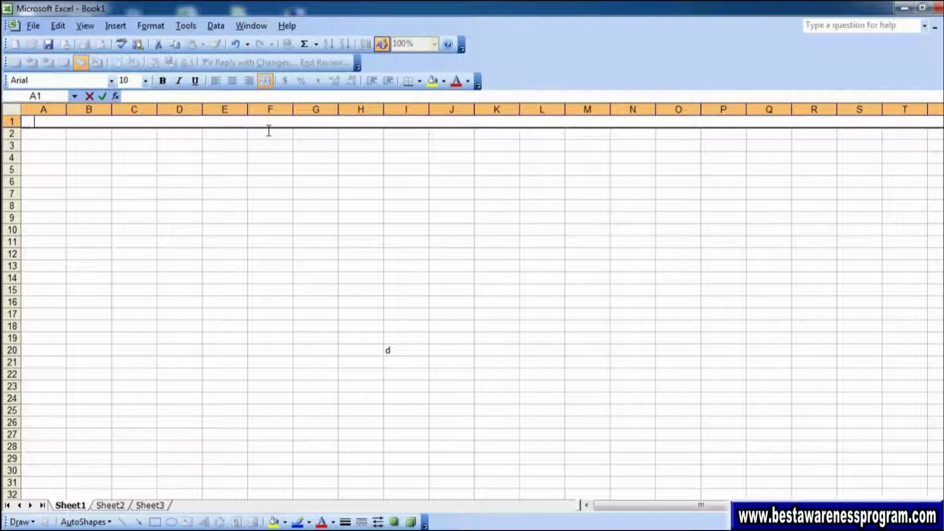
pyautogui.write('Student')
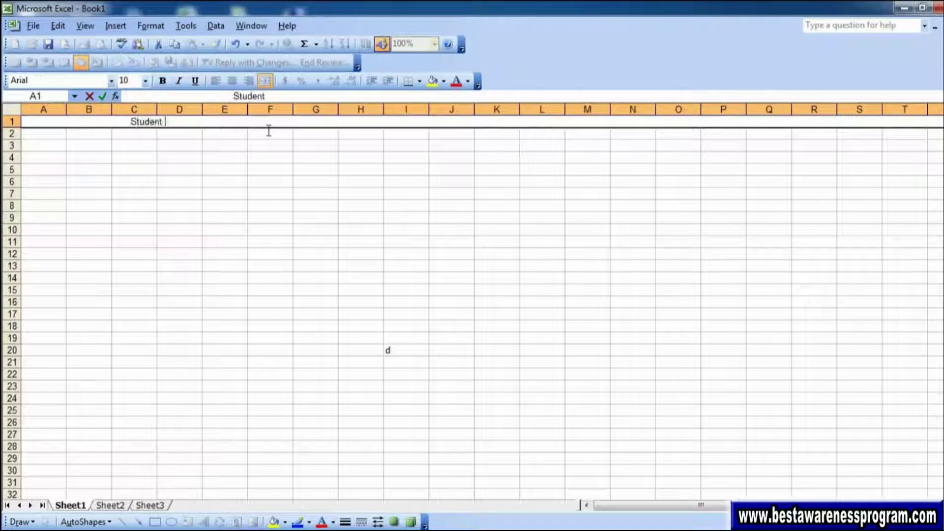
pyautogui.press('BackSpace')
pyautogui.press('BackSpace')
pyautogui.press('BackSpace')
pyautogui.write('TUDENT A')
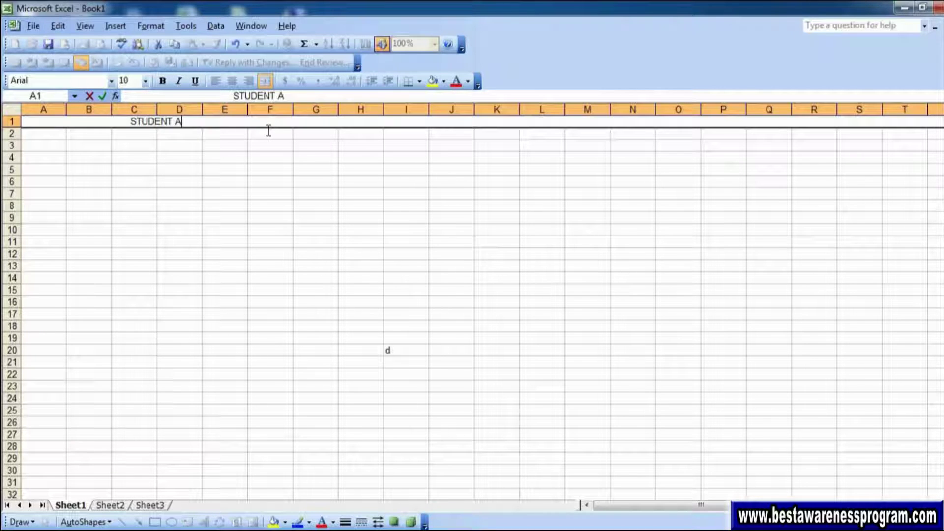
pyautogui.write('TTENDANCE')
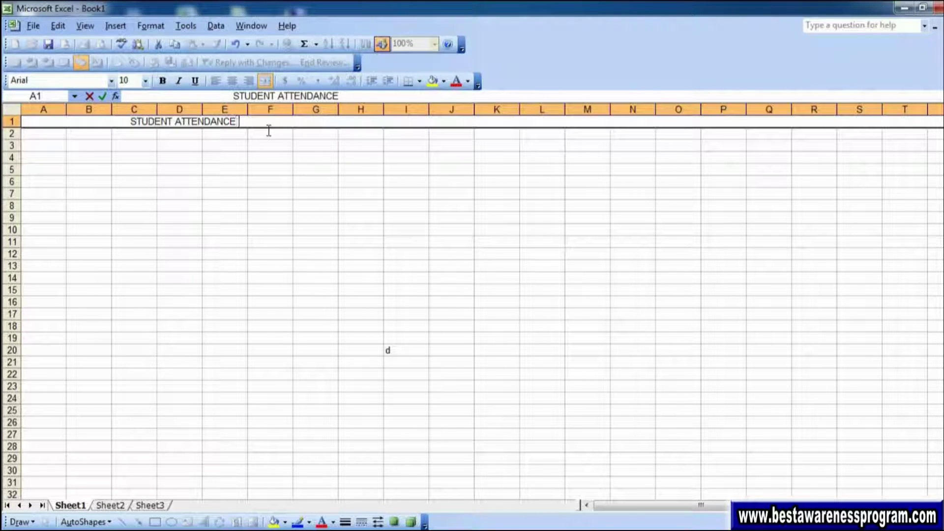
pyautogui.write(' LIST')
pyautogui.click(229, 225)
# Step: Centre the STUDENT ATTENDANCE LIST title across merged row 1
pyautogui.click(54, 124)
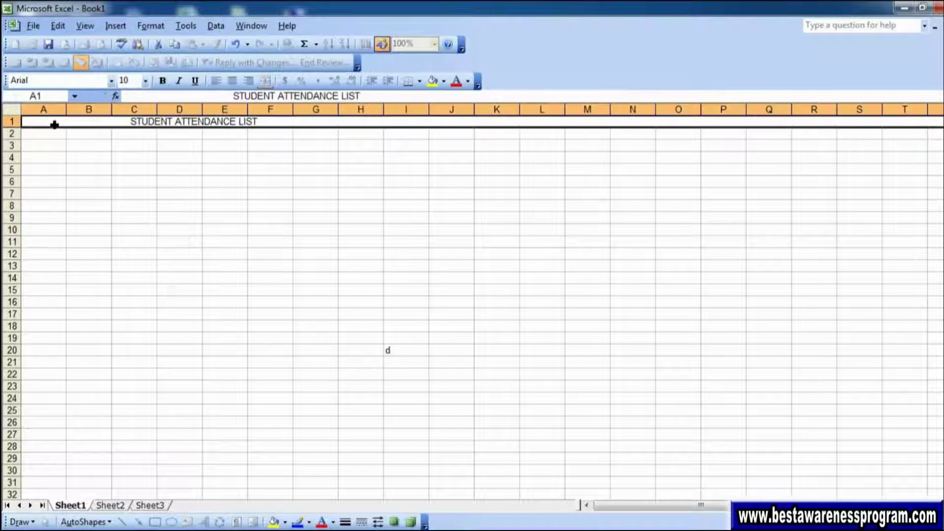
pyautogui.doubleClick(55, 125)
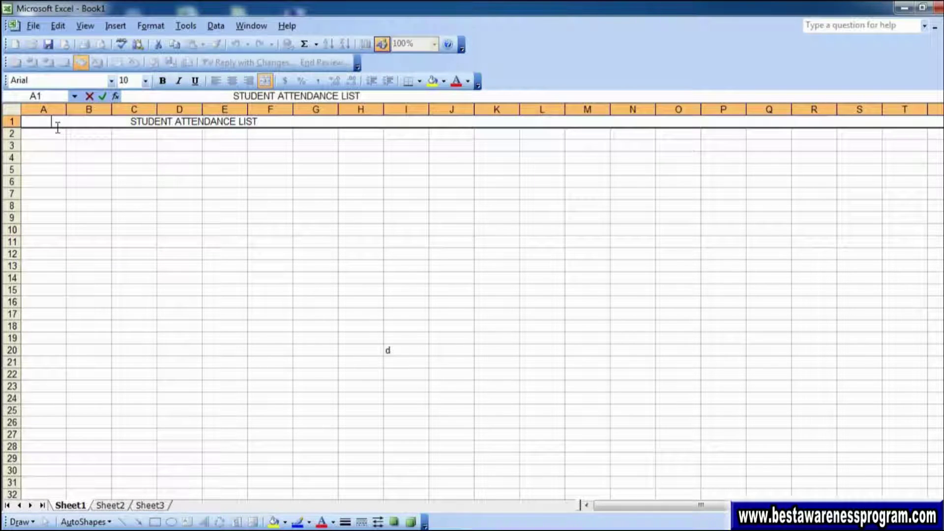
pyautogui.click(98, 156)
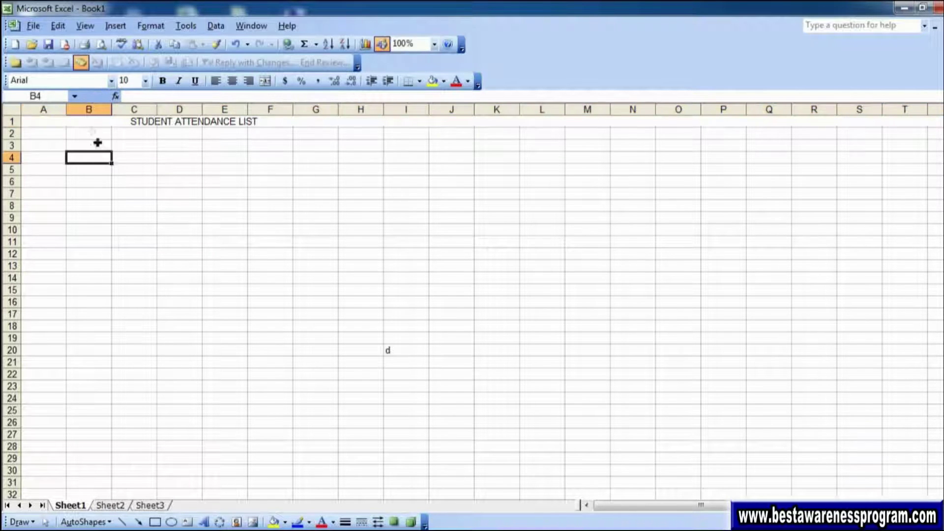
pyautogui.click(89, 123)
pyautogui.click(231, 81)
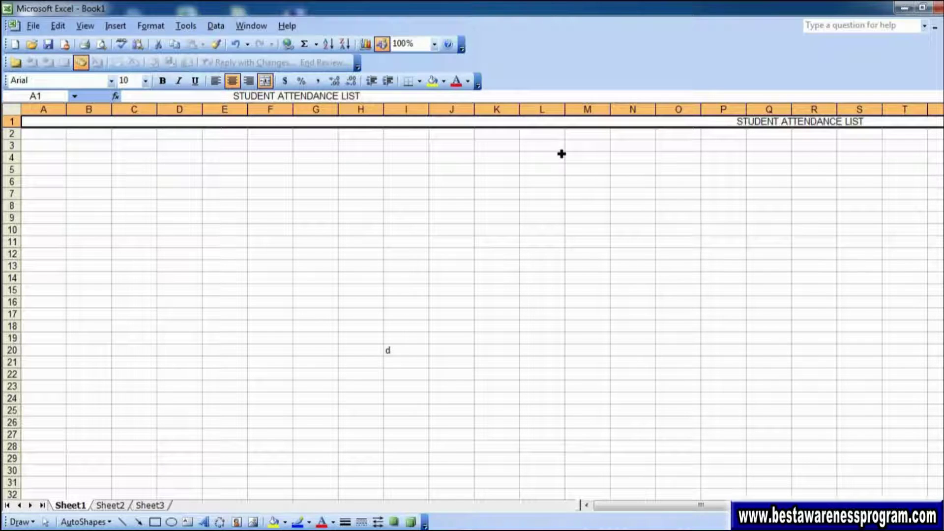
# Step: Shade the merged title cell turquoise using the Format Cells Patterns colours
pyautogui.click(154, 26)
pyautogui.click(176, 44)
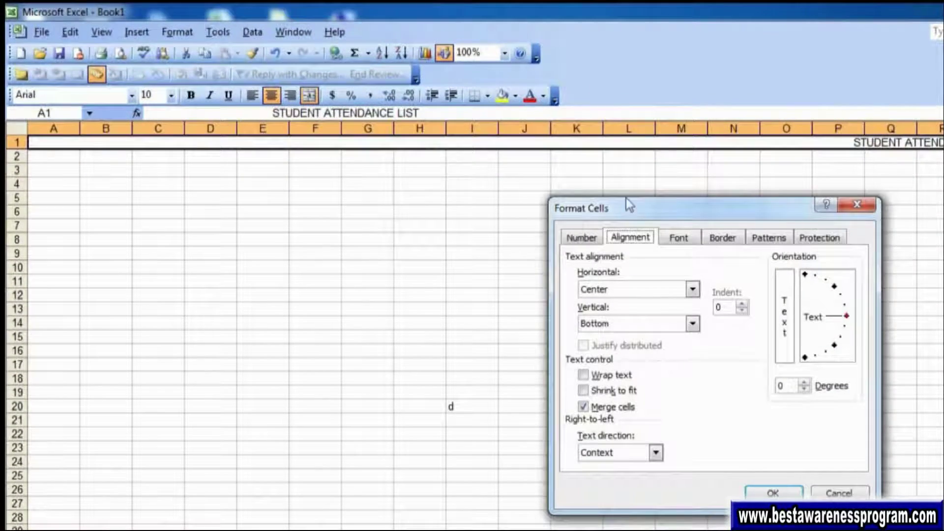
pyautogui.click(782, 236)
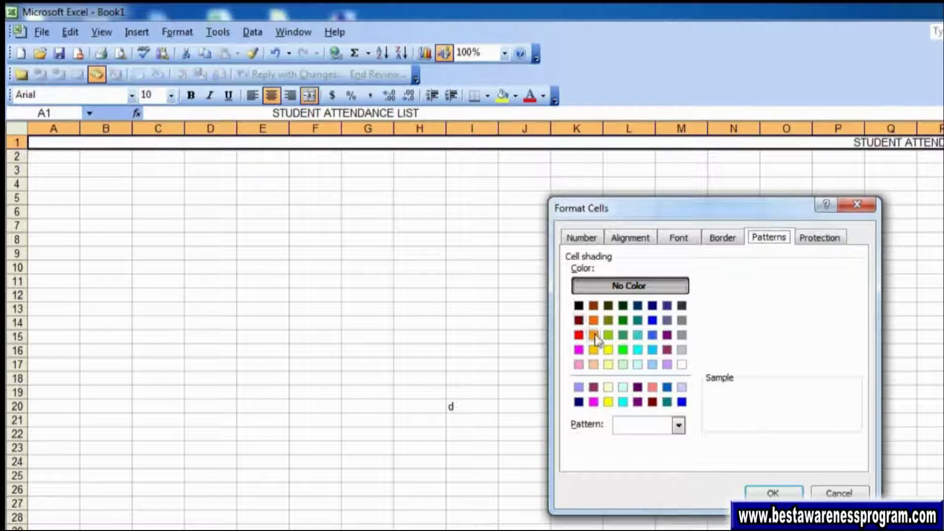
pyautogui.click(639, 350)
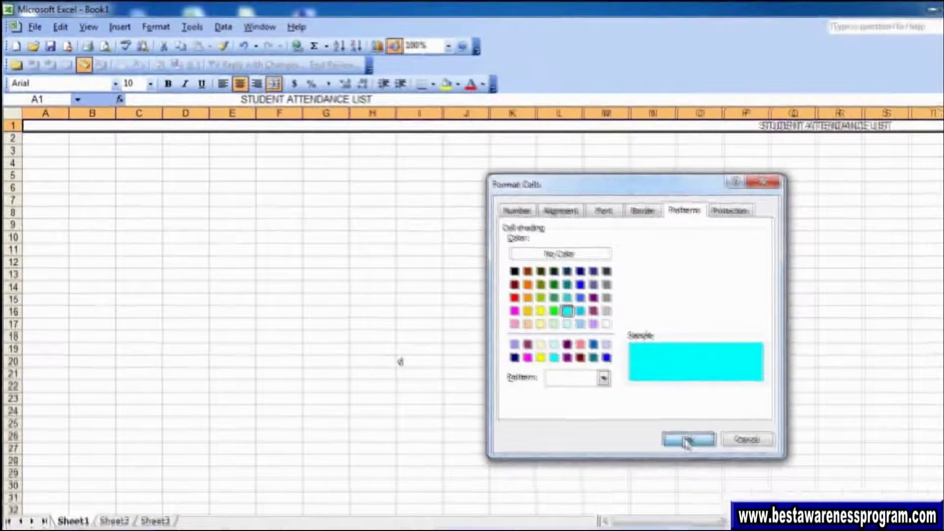
pyautogui.click(773, 493)
pyautogui.click(246, 162)
# Step: Enter headings Roll No. and Name in A2:B2 and lecture number 1 in C2
pyautogui.press('Left')
pyautogui.press('Left')
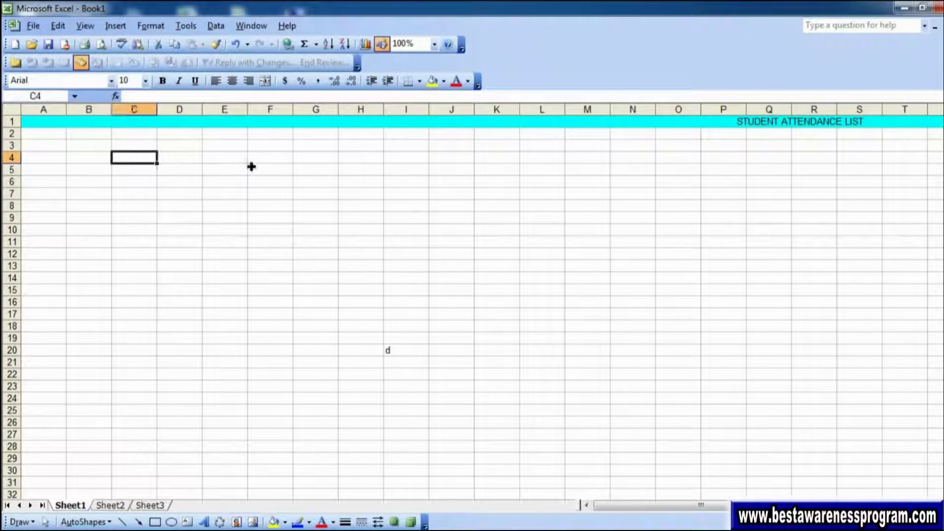
pyautogui.press('Up')
pyautogui.press('Left')
pyautogui.press('Left')
pyautogui.press('Up')
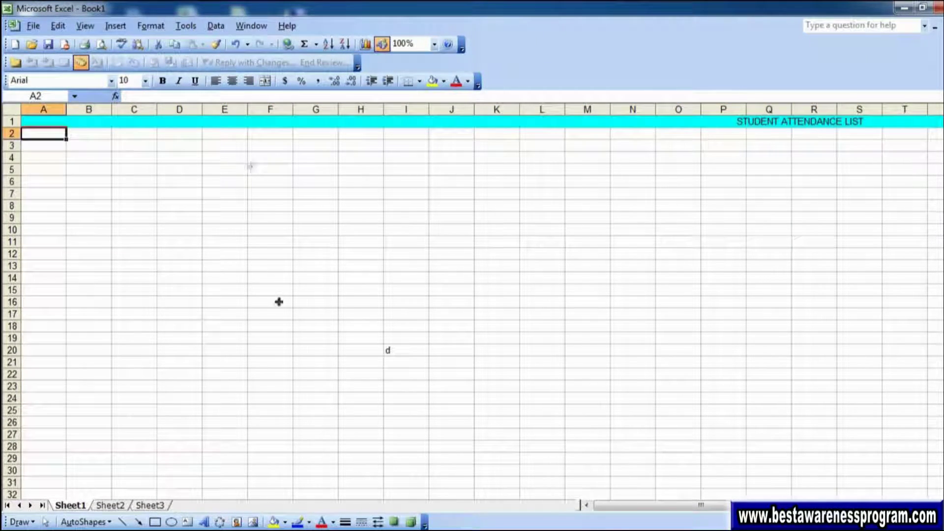
pyautogui.write('d')
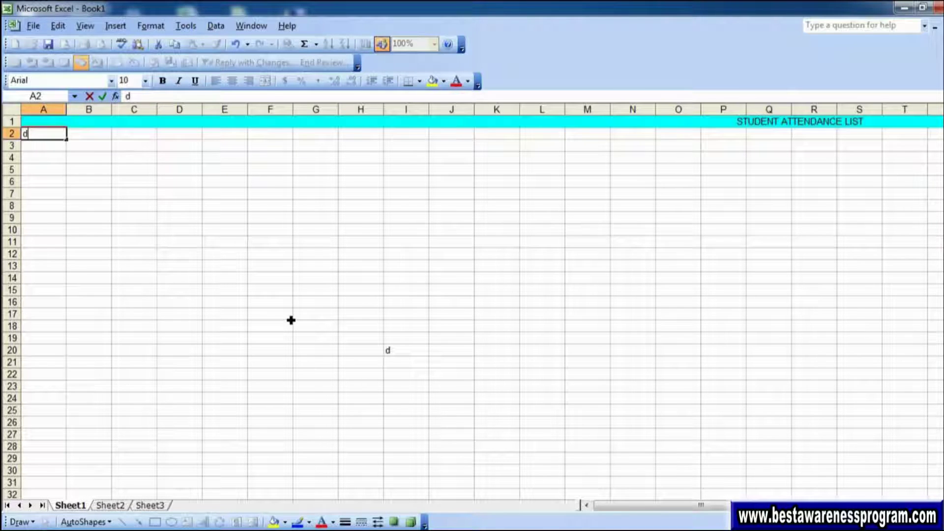
pyautogui.write('Roll No.')
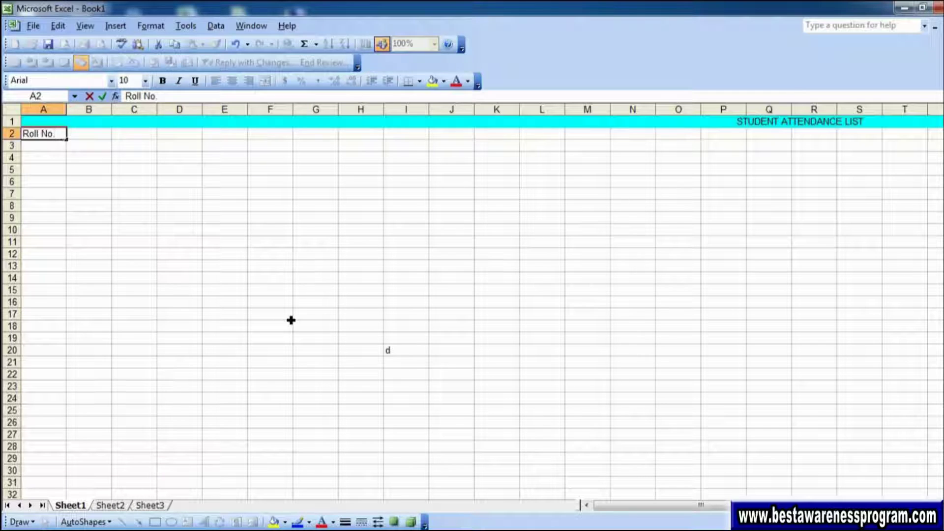
pyautogui.press('Tab')
pyautogui.write('Name')
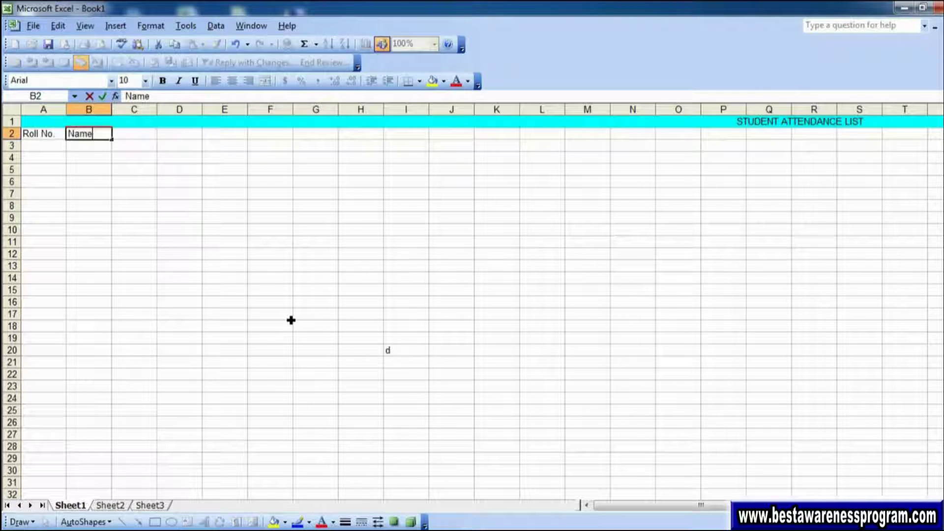
pyautogui.press('Tab')
pyautogui.write('1')
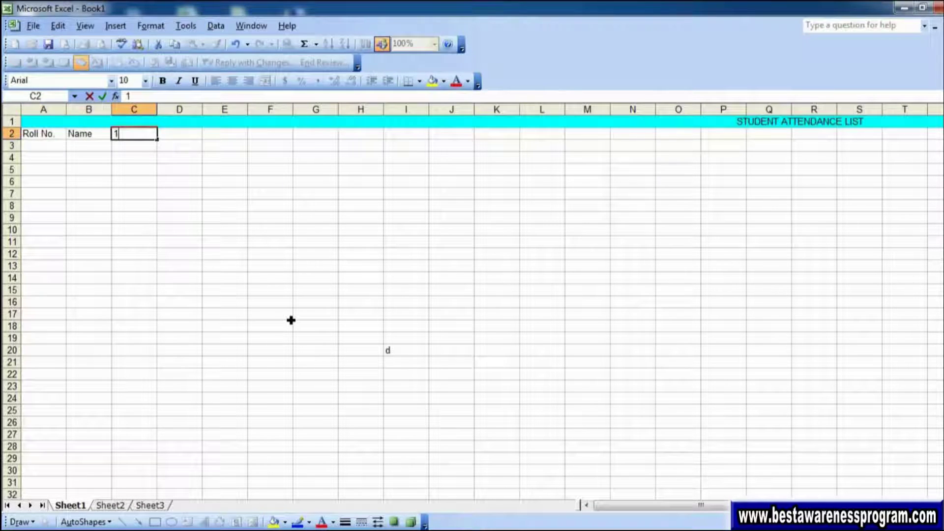
pyautogui.press('Tab')
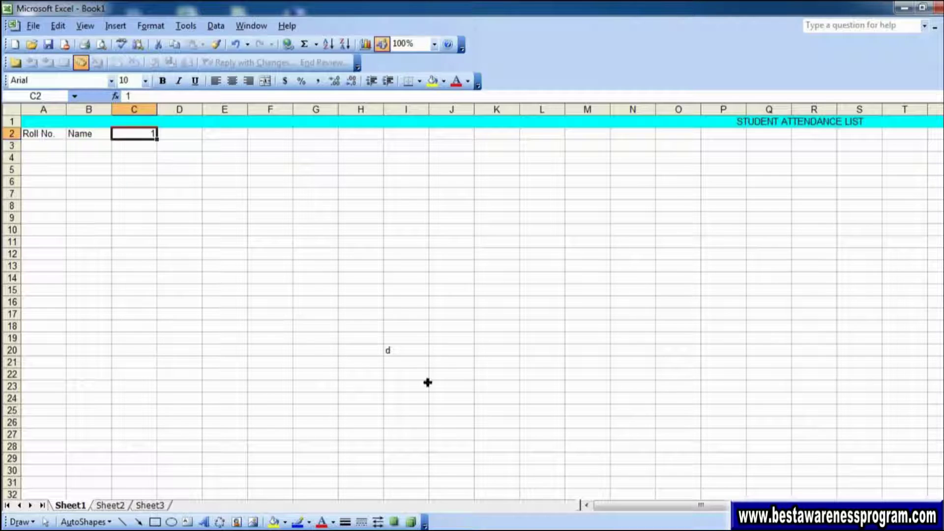
# Step: Clear the stray d near I20 and enter lecture number 2 in D2
pyautogui.click(411, 364)
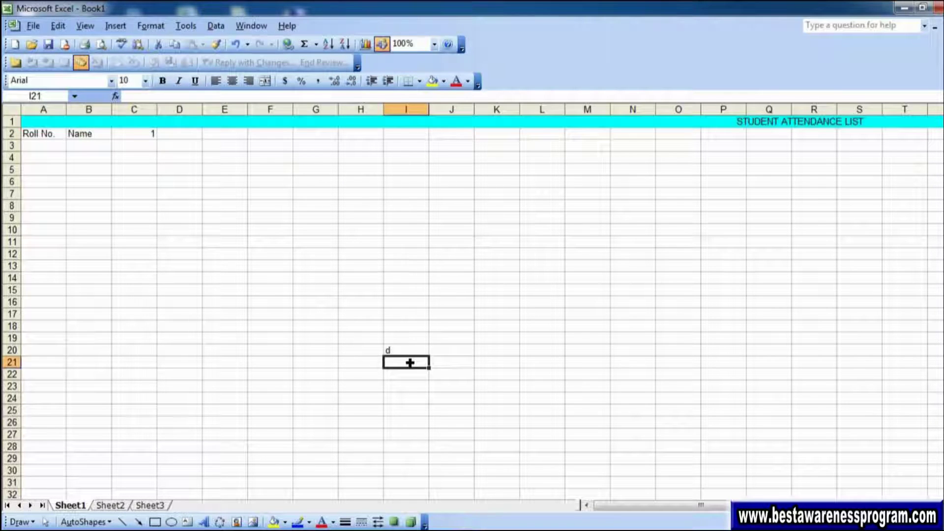
pyautogui.press('Up')
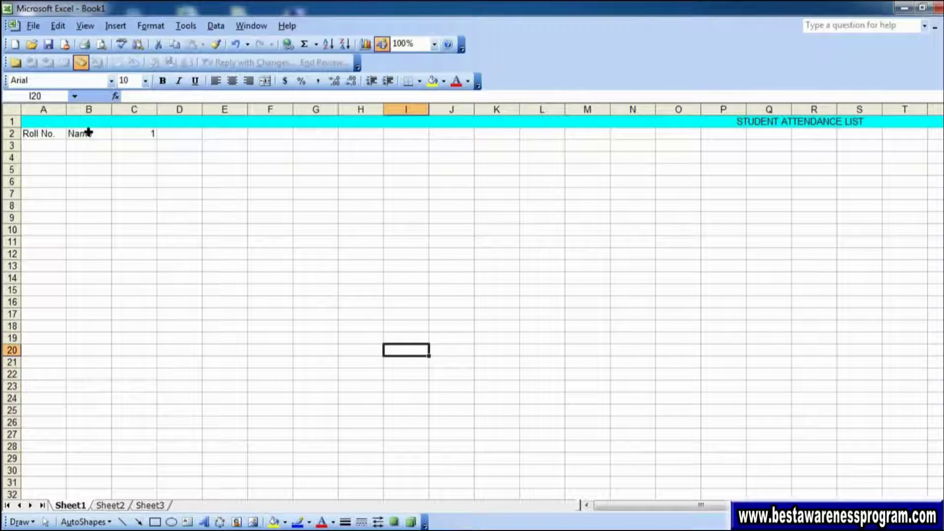
pyautogui.click(148, 139)
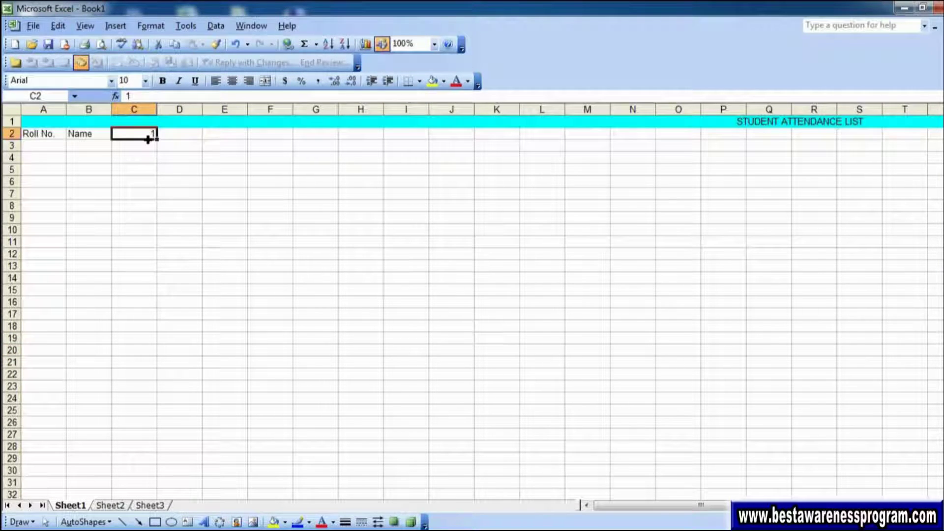
pyautogui.press('Right')
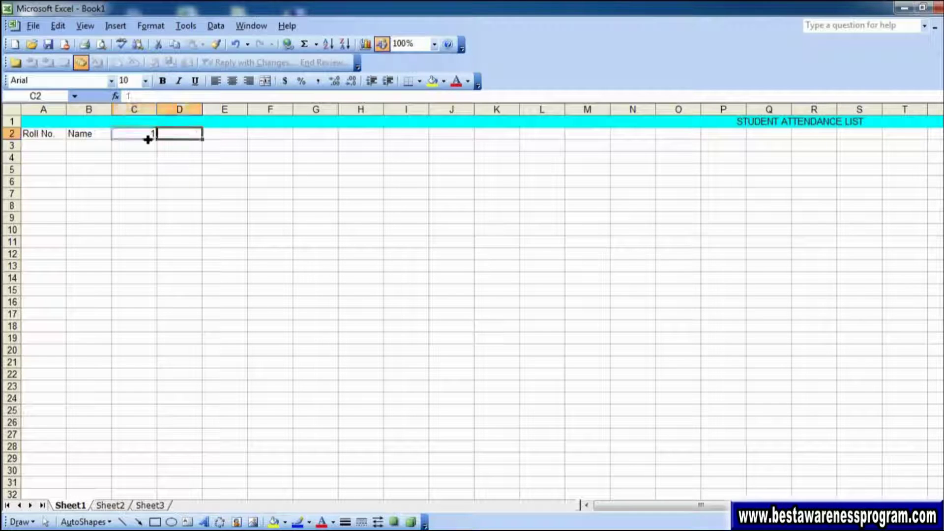
pyautogui.press('Left')
pyautogui.press('Right')
pyautogui.write('2')
pyautogui.press('Right')
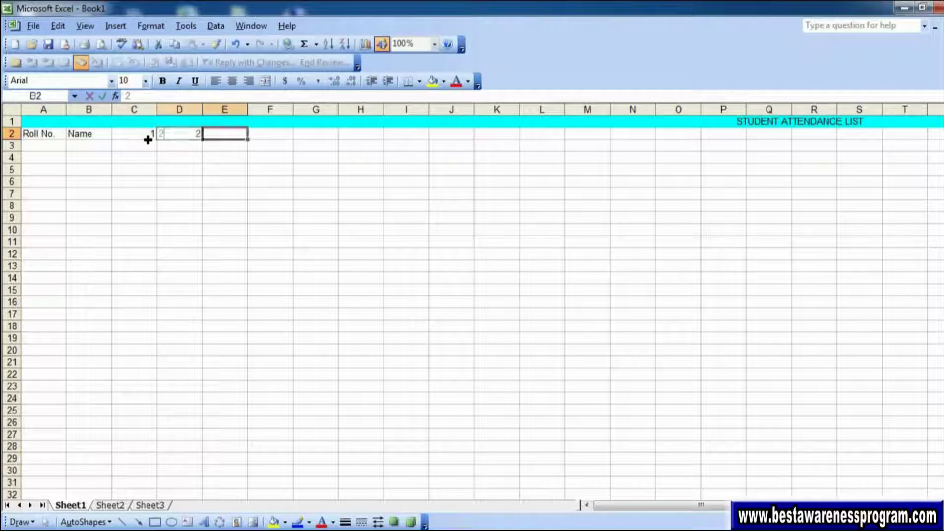
pyautogui.click(192, 164)
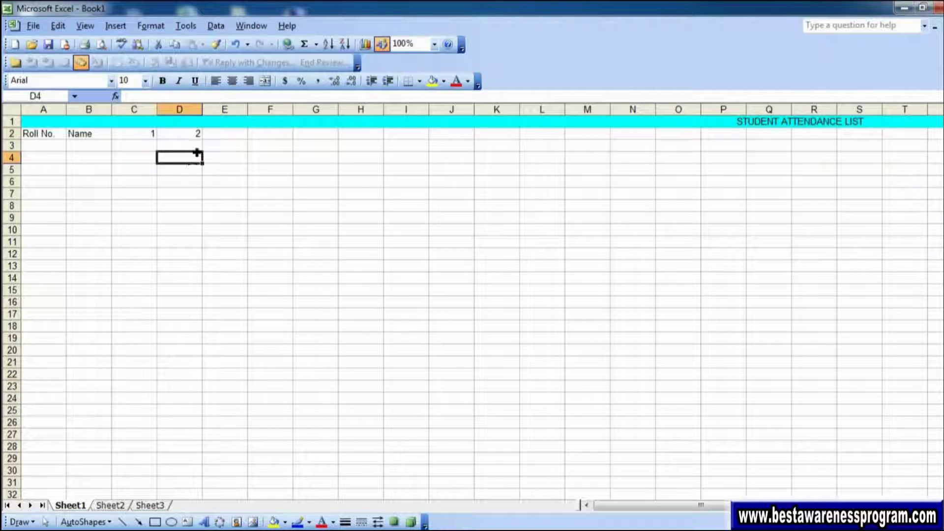
pyautogui.click(205, 138)
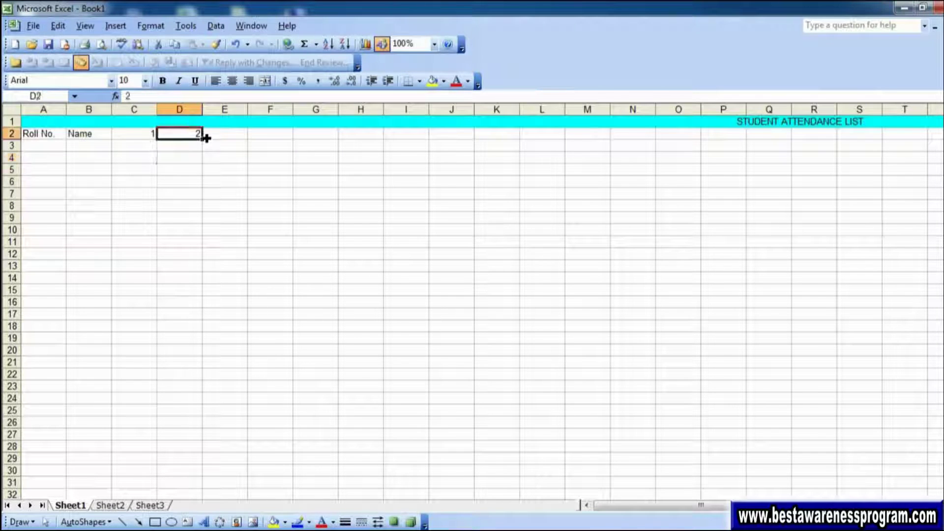
pyautogui.click(145, 137)
# Step: Fill the lecture numbers in C2:D2 rightward along row 2 up to 31
pyautogui.doubleClick(147, 137)
pyautogui.moveTo(148, 137); pyautogui.dragTo(264, 139)
pyautogui.press('Escape')
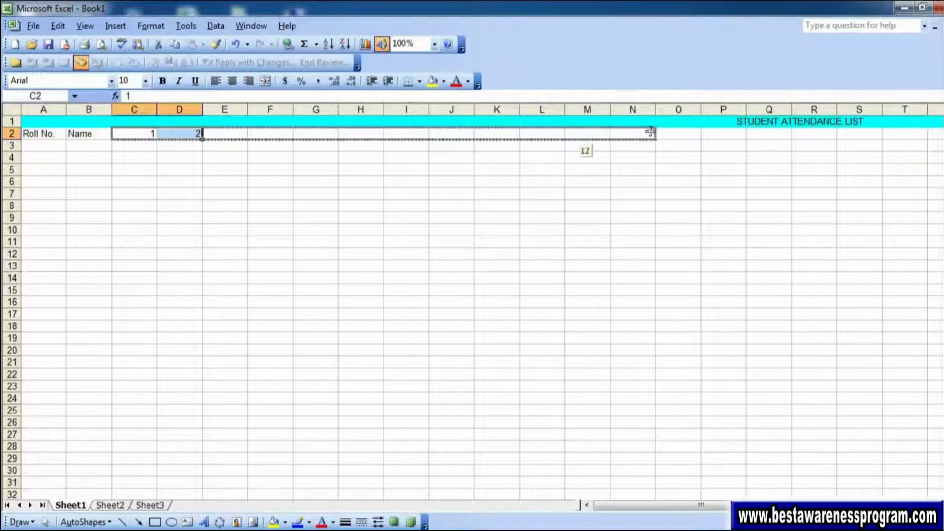
pyautogui.moveTo(262, 140)
pyautogui.mouseDown()
pyautogui.moveTo(887, 153)
pyautogui.moveTo(814, 140)
pyautogui.mouseUp()
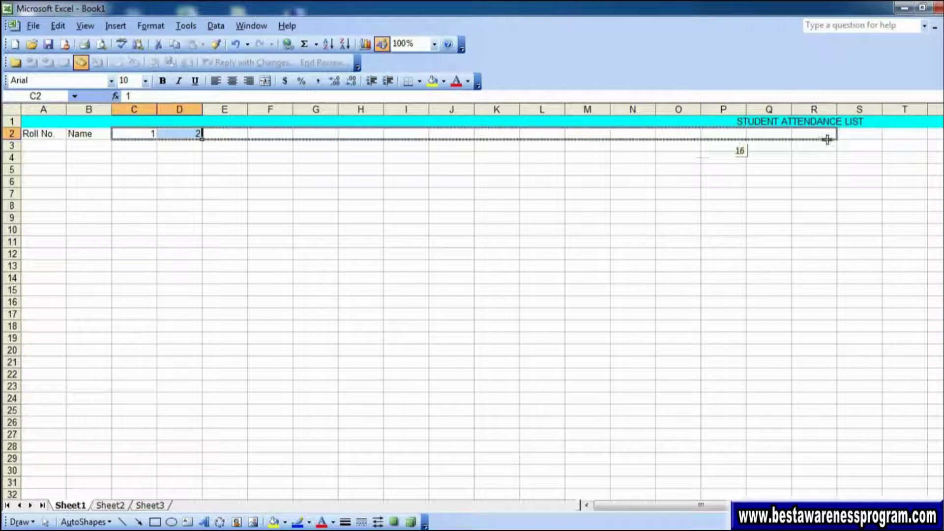
pyautogui.moveTo(815, 140); pyautogui.dragTo(873, 139)
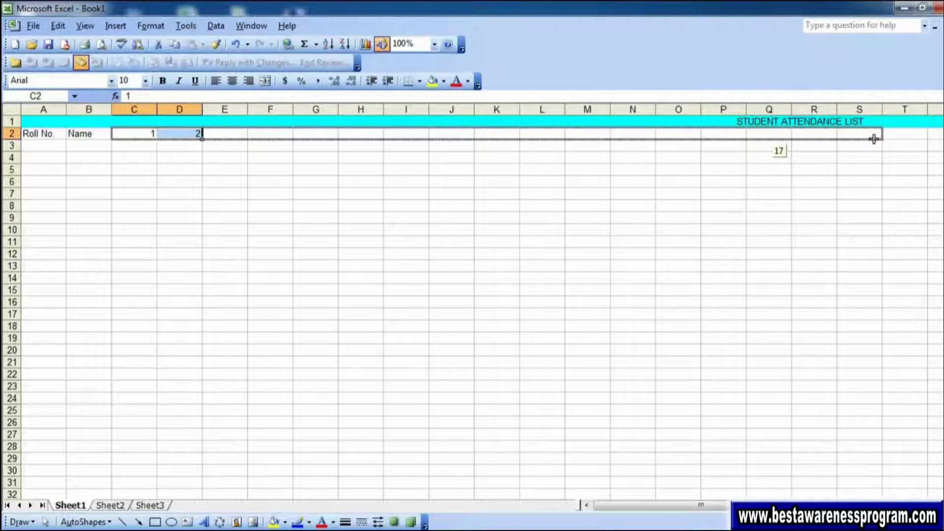
pyautogui.moveTo(874, 139)
pyautogui.mouseDown()
pyautogui.moveTo(940, 139)
pyautogui.moveTo(541, 154)
pyautogui.moveTo(580, 156)
pyautogui.moveTo(611, 142)
pyautogui.moveTo(697, 144)
pyautogui.mouseUp()
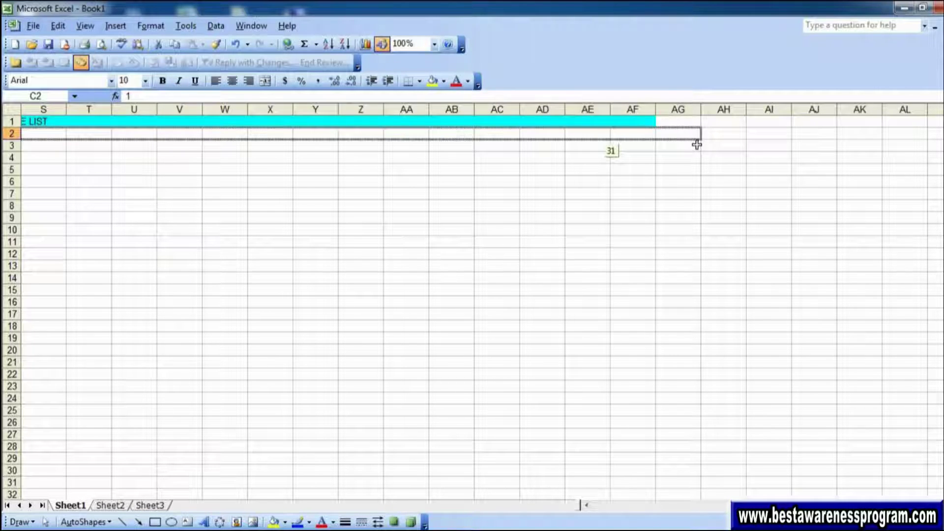
pyautogui.moveTo(697, 144); pyautogui.dragTo(699, 145)
# Step: Enter roll number 1 in A3
pyautogui.hotkey('shift', 'BackSpace')
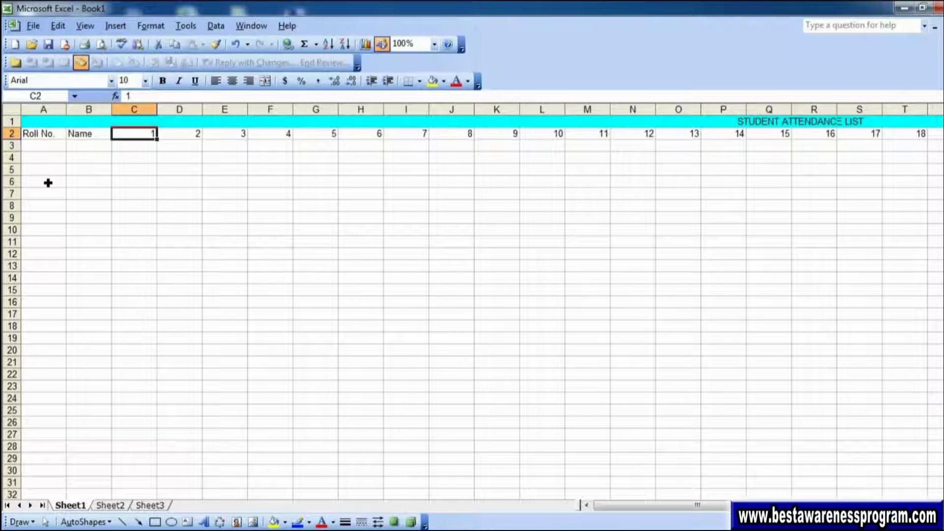
pyautogui.click(47, 146)
pyautogui.write('1')
pyautogui.hotkey('ctrl', 'Return')
# Step: Fill roll numbers 1 to 10 down A3:A12
pyautogui.moveTo(60, 161); pyautogui.dragTo(60, 161)
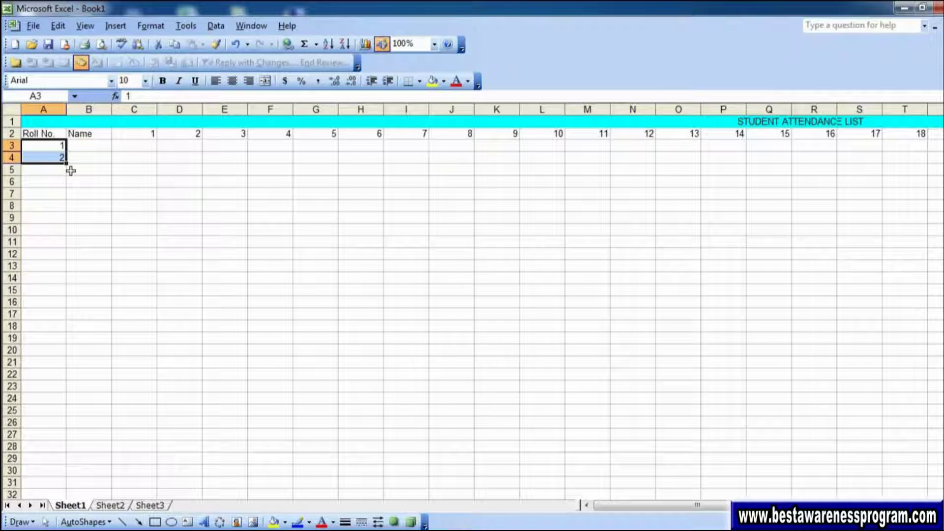
pyautogui.moveTo(71, 171)
pyautogui.mouseDown()
pyautogui.moveTo(78, 398)
pyautogui.moveTo(69, 474)
pyautogui.mouseUp()
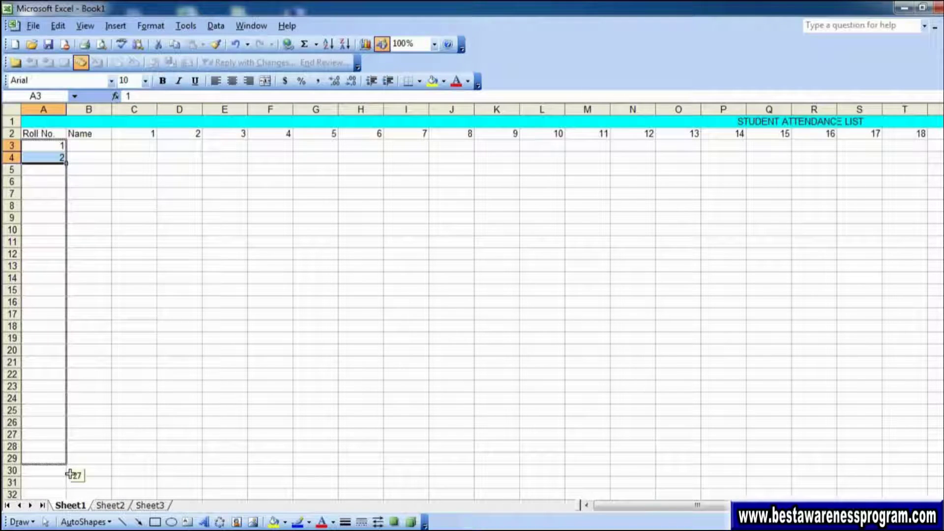
pyautogui.moveTo(69, 474)
pyautogui.mouseDown()
pyautogui.moveTo(53, 240)
pyautogui.moveTo(73, 276)
pyautogui.moveTo(72, 266)
pyautogui.mouseUp()
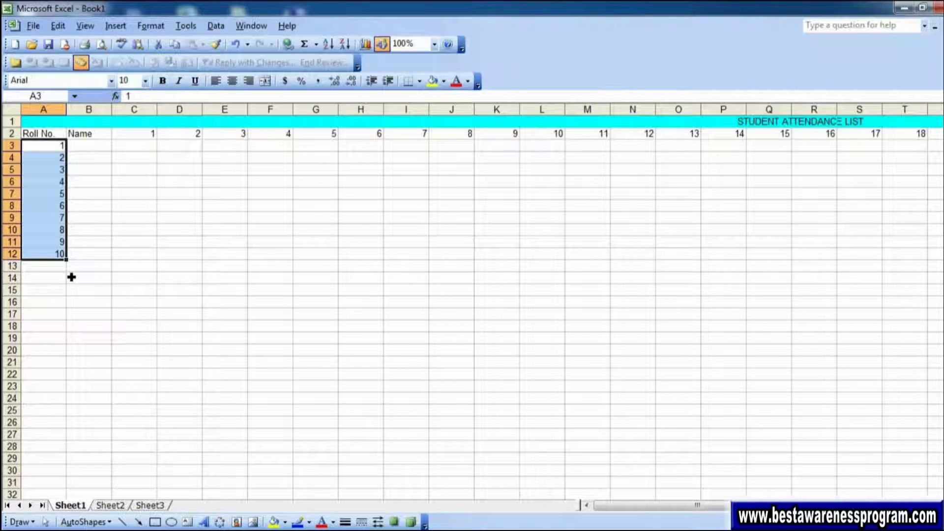
pyautogui.click(109, 242)
# Step: Enter the first student's name in B3
pyautogui.press('Up')
pyautogui.press('Up')
pyautogui.press('Up')
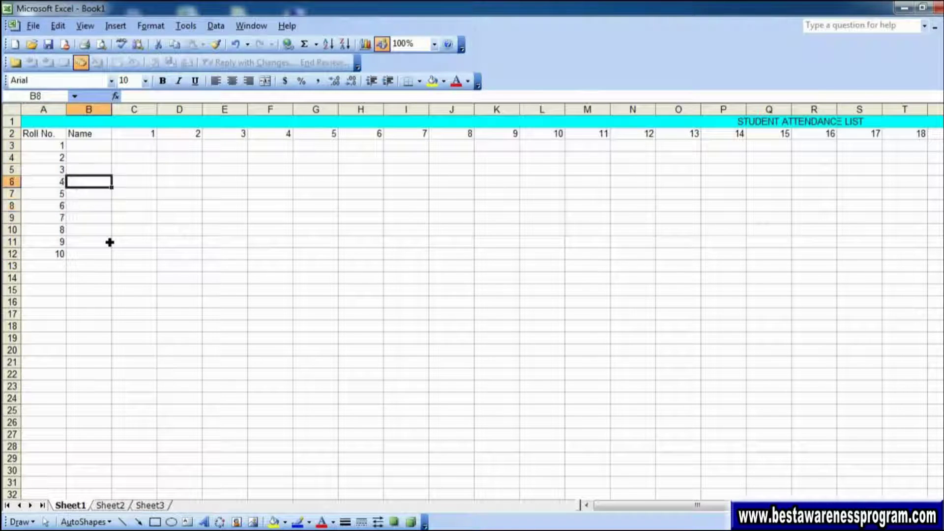
pyautogui.press('Up')
pyautogui.press('Up')
pyautogui.press('Up')
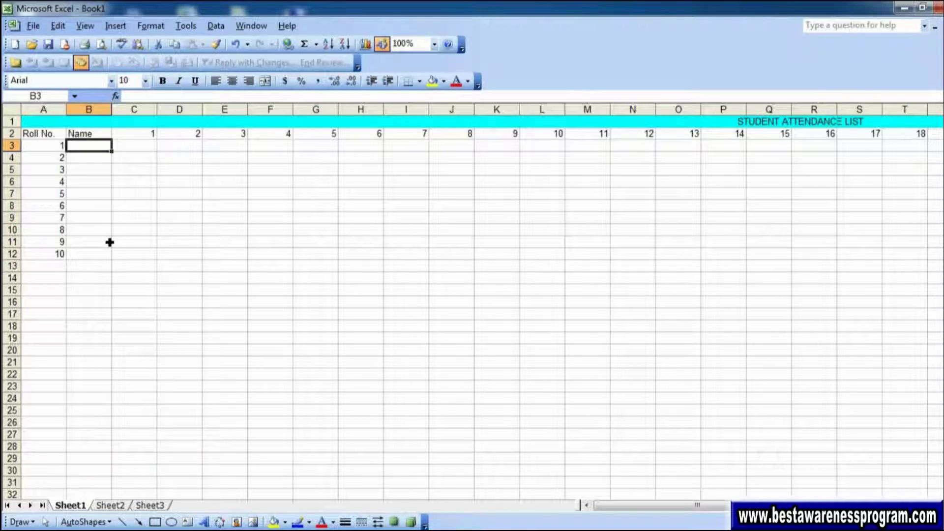
pyautogui.write('Rajesh')
pyautogui.press('Return')
# Step: Enter the names for roll numbers 2 to 6 in B4:B8
pyautogui.write('Ra')
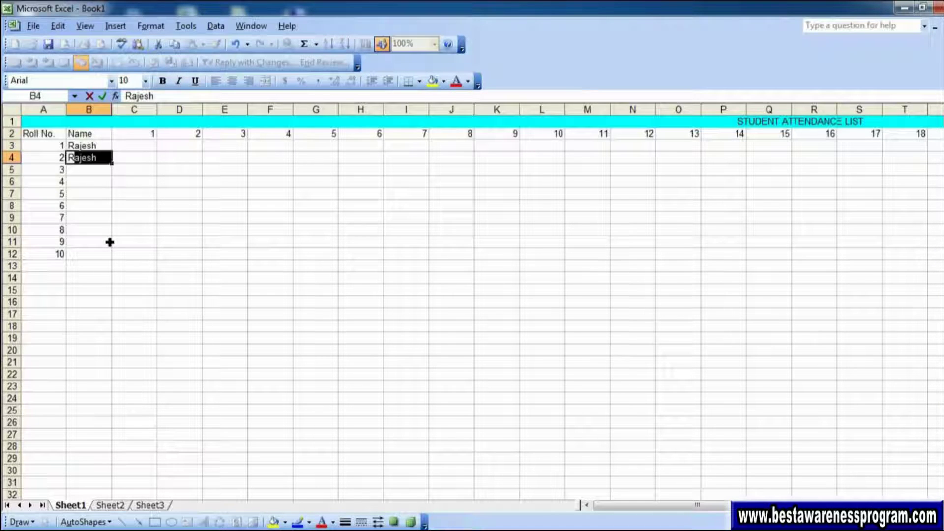
pyautogui.write('mesh')
pyautogui.press('Return')
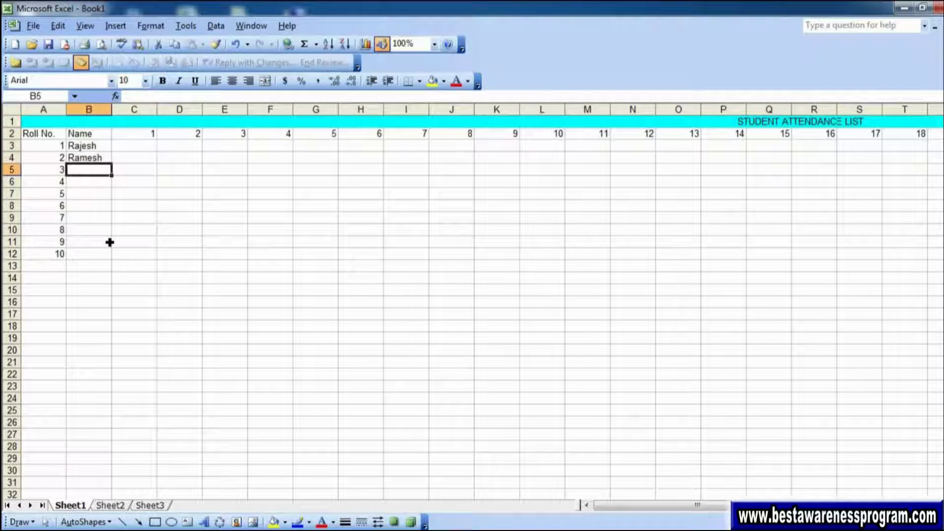
pyautogui.write('Hari')
pyautogui.press('Return')
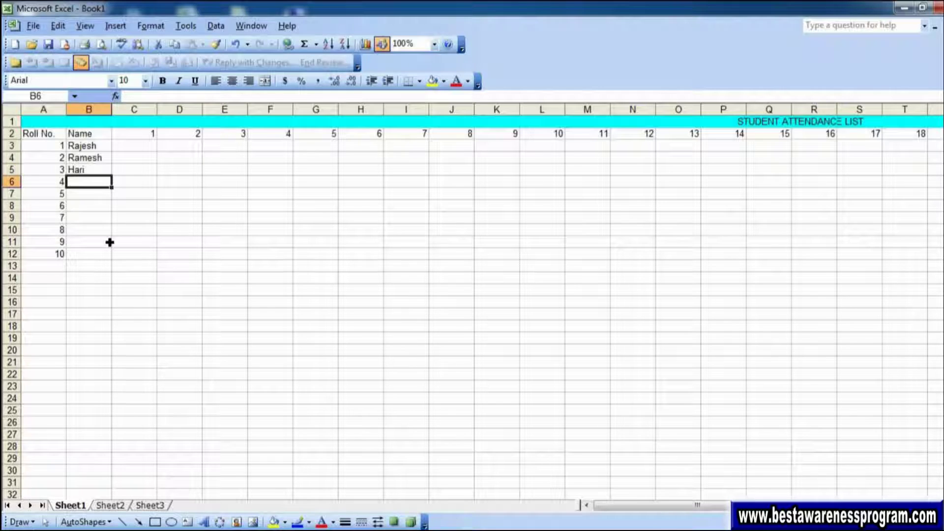
pyautogui.write('Dinesh')
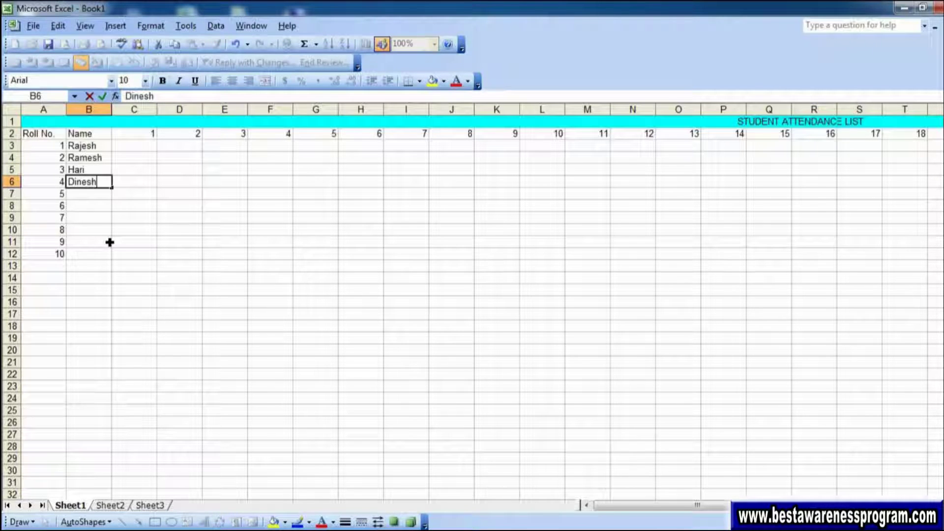
pyautogui.press('Return')
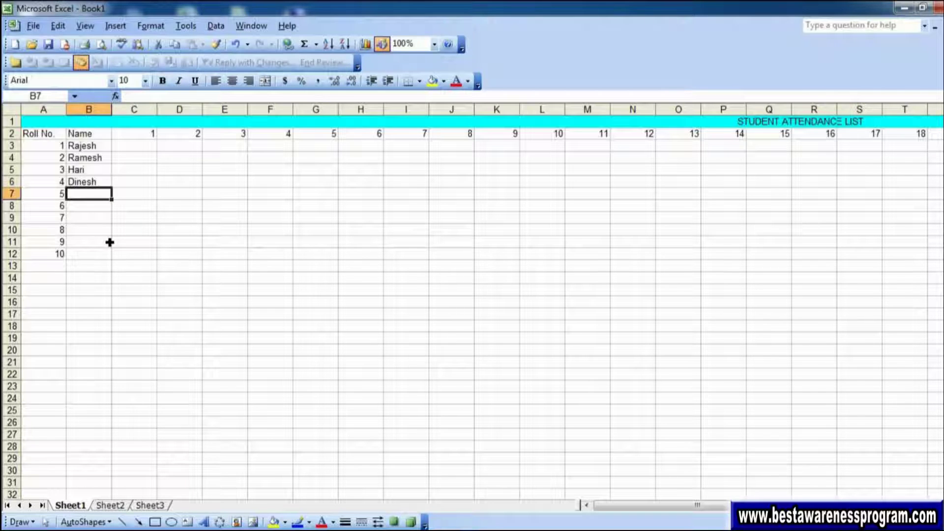
pyautogui.write('Kulwinder')
pyautogui.press('Return')
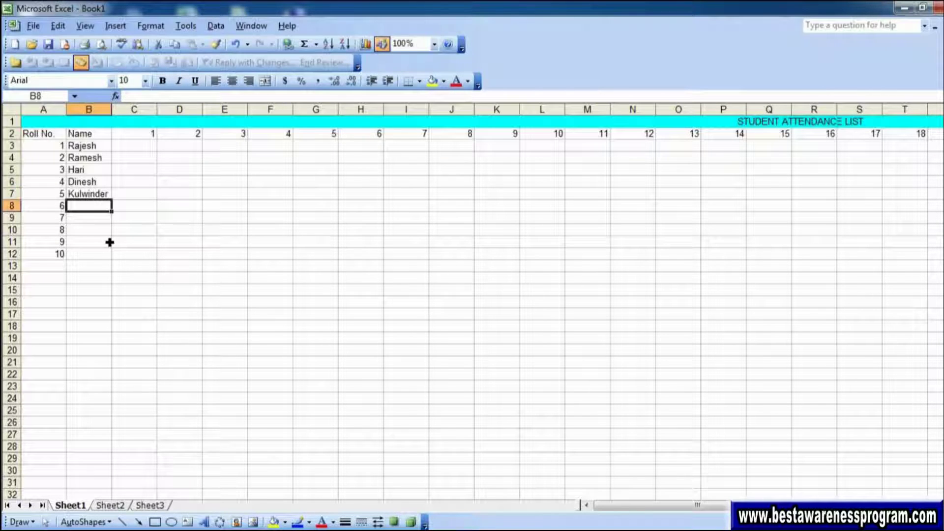
pyautogui.write('H')
pyautogui.press('BackSpace')
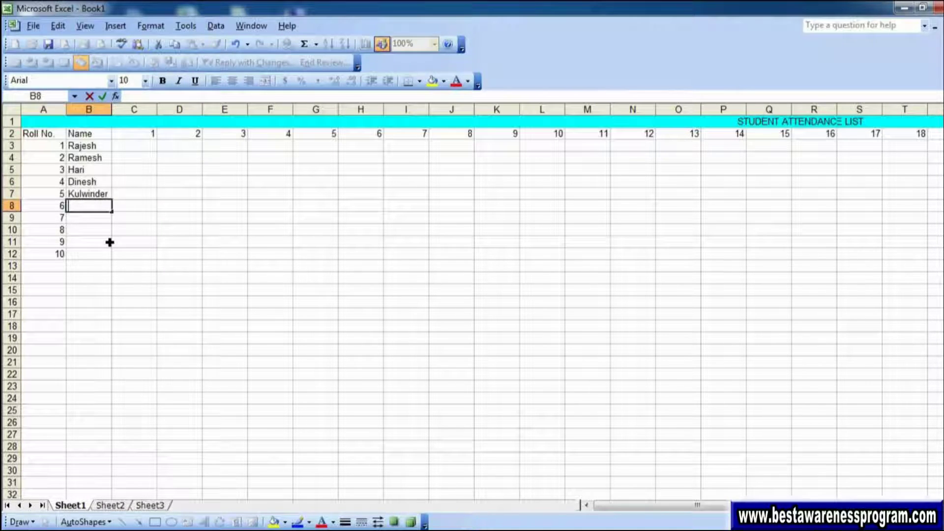
pyautogui.write('Harish')
pyautogui.press('Return')
# Step: Enter the names for roll numbers 7 to 10 in B9:B12
pyautogui.write('Harash')
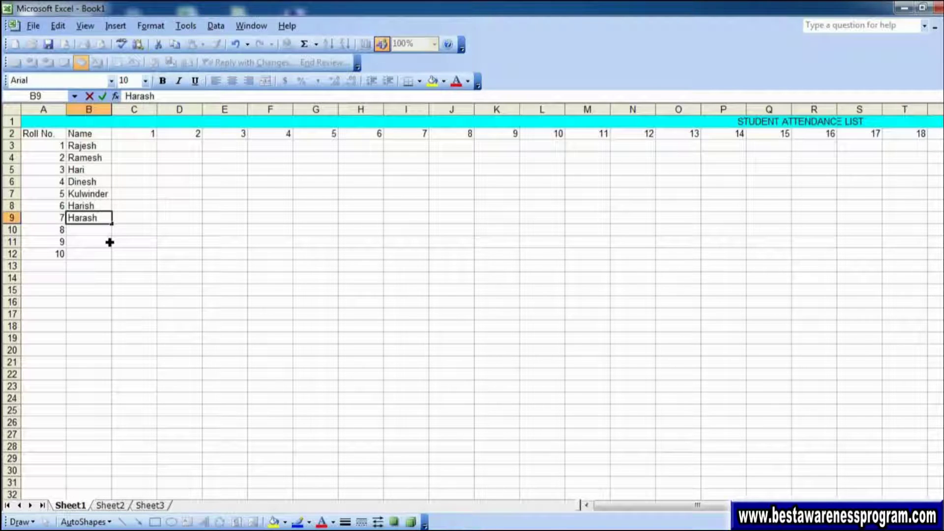
pyautogui.press('Return')
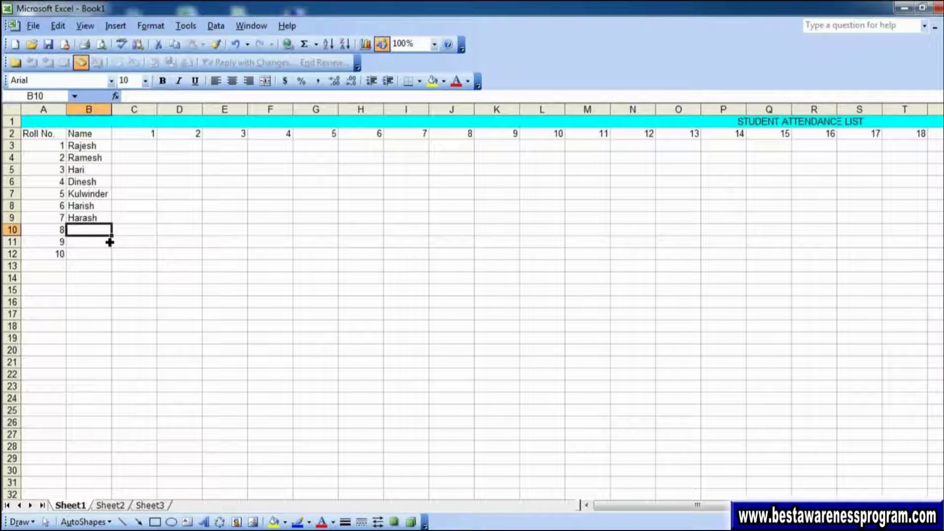
pyautogui.write('Princee')
pyautogui.press('Return')
pyautogui.write('Ram')
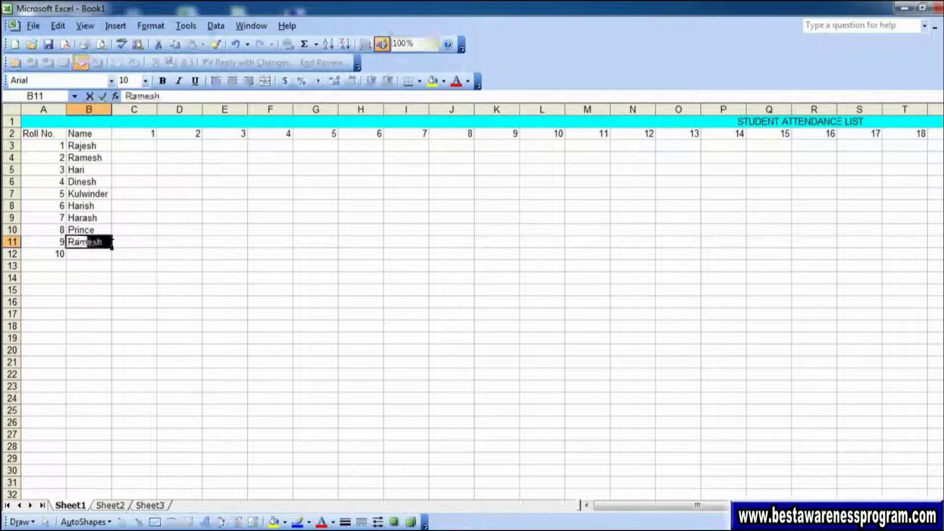
pyautogui.press('Delete')
pyautogui.press('Return')
pyautogui.write('Dinesh')
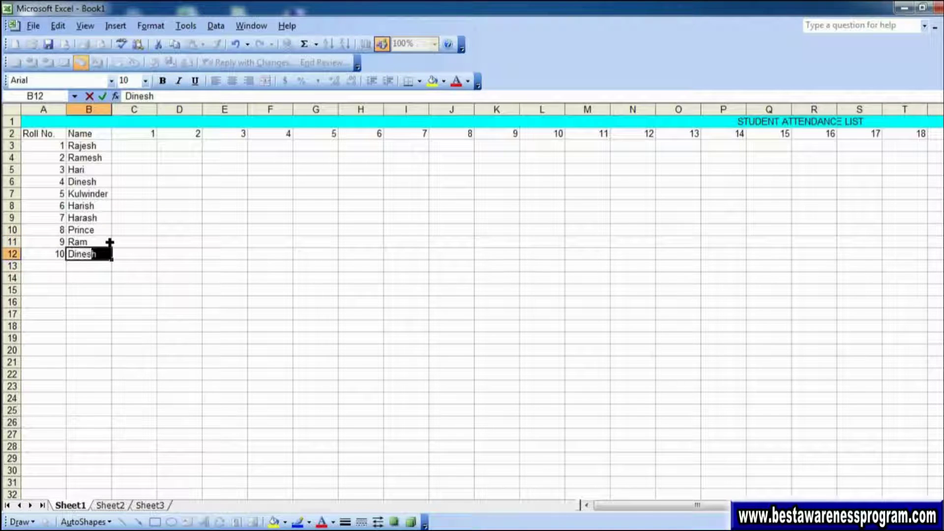
pyautogui.press('Return')
pyautogui.click(133, 145)
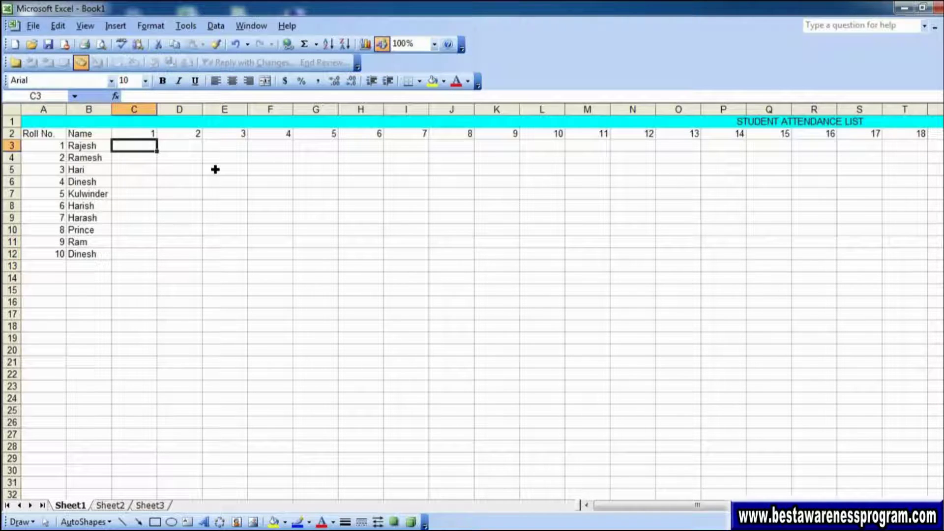
# Step: Give column I, under lecture 7, a solid blue fill via Format Cells Patterns
pyautogui.press('Right')
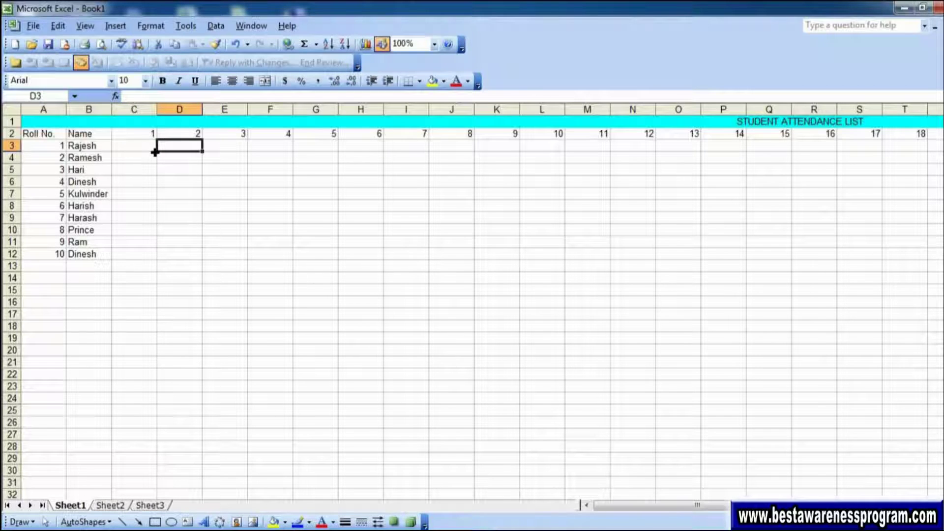
pyautogui.press('Right')
pyautogui.press('Right')
pyautogui.press('Right')
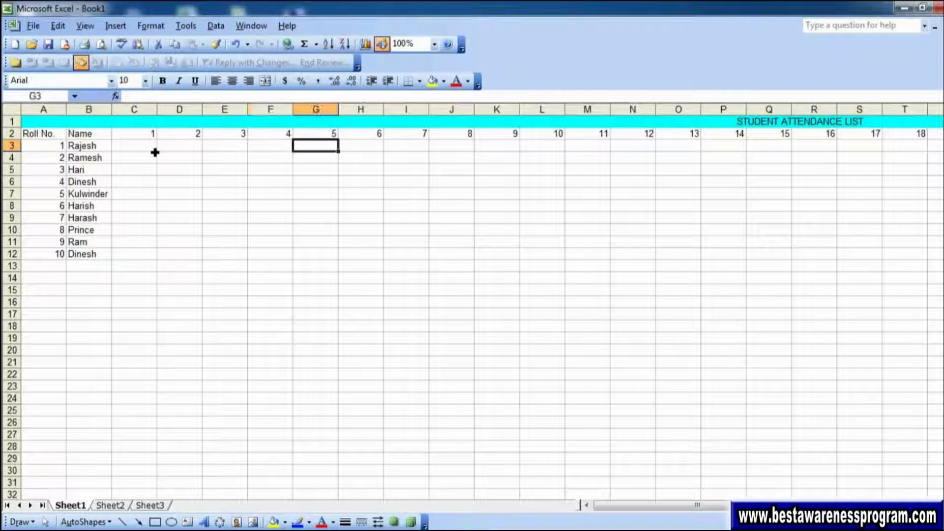
pyautogui.press('Right')
pyautogui.press('Right')
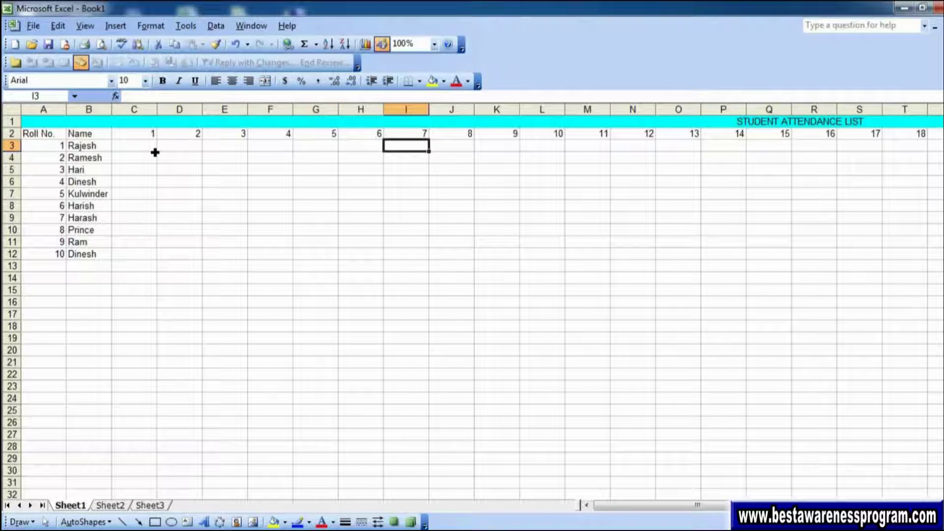
pyautogui.press('Up')
pyautogui.press('Up')
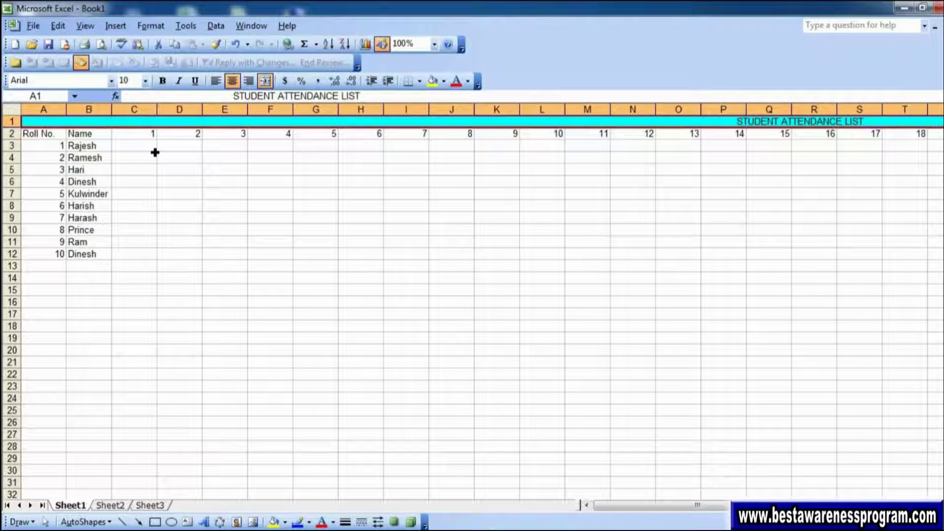
pyautogui.press('Down')
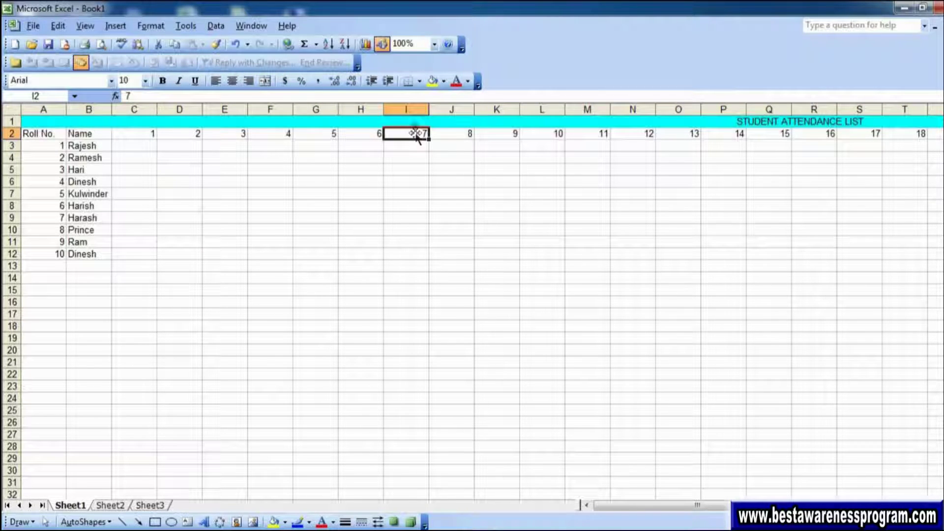
pyautogui.press('Down')
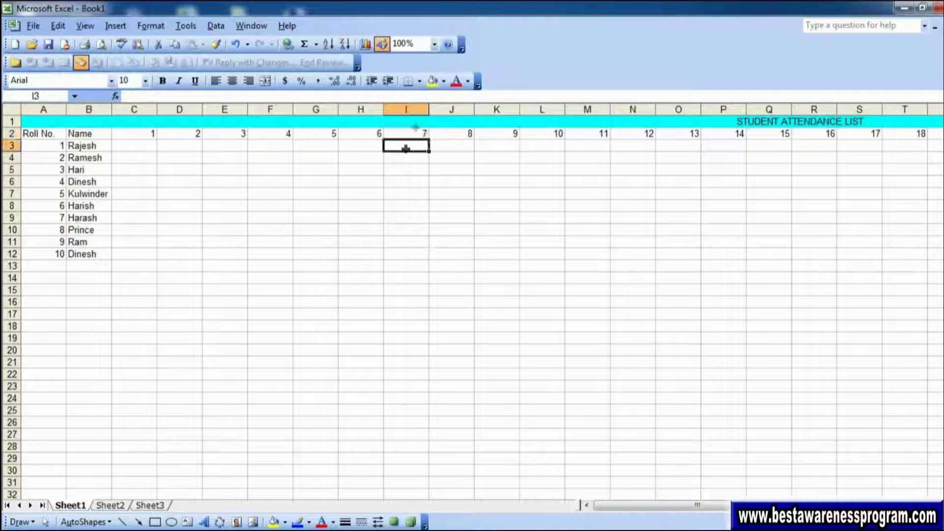
pyautogui.click(407, 109)
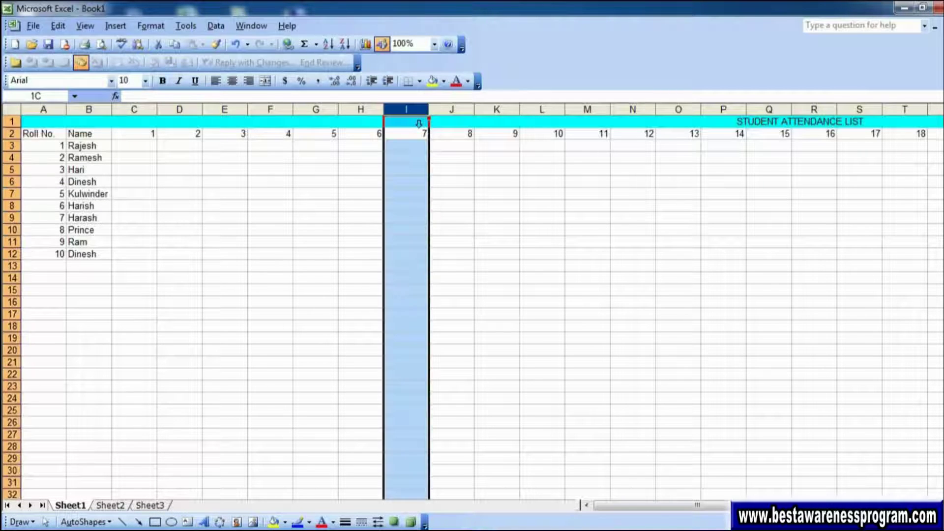
pyautogui.click(150, 26)
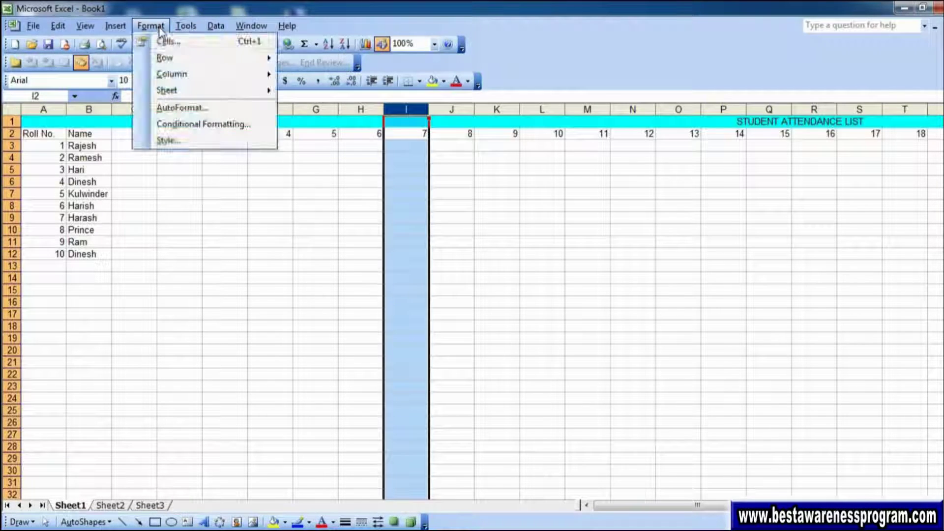
pyautogui.click(169, 39)
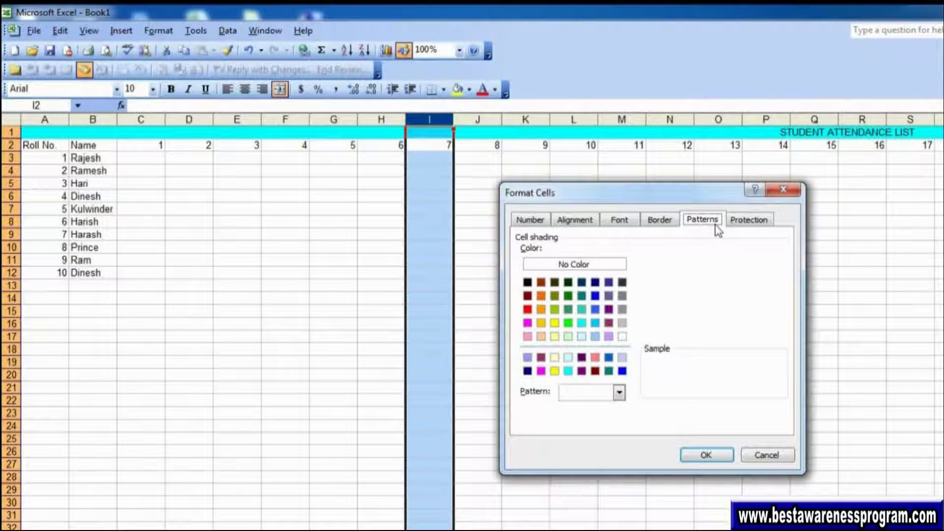
pyautogui.click(594, 296)
pyautogui.click(703, 454)
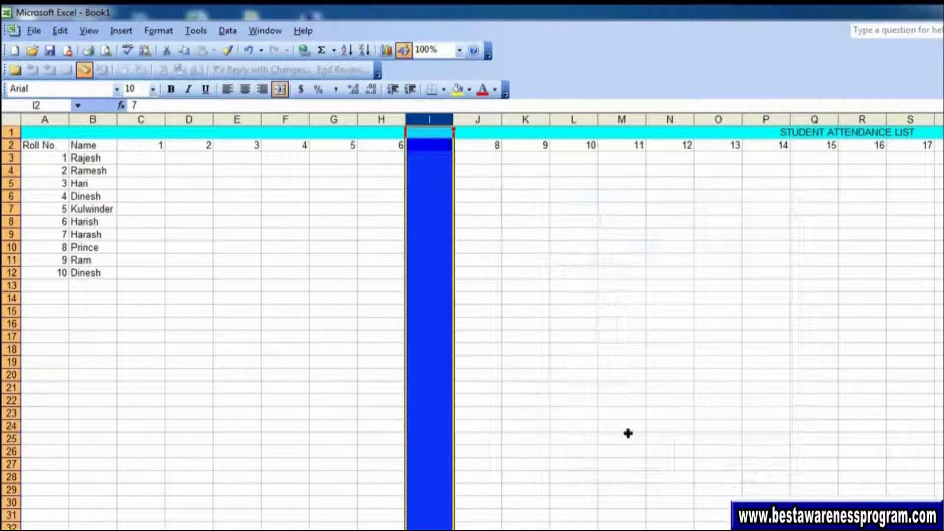
pyautogui.click(541, 378)
# Step: Move along the lecture-number row to the day 14 cell P2
pyautogui.hotkey('ctrl', 'Up')
pyautogui.press('Left')
pyautogui.press('Right')
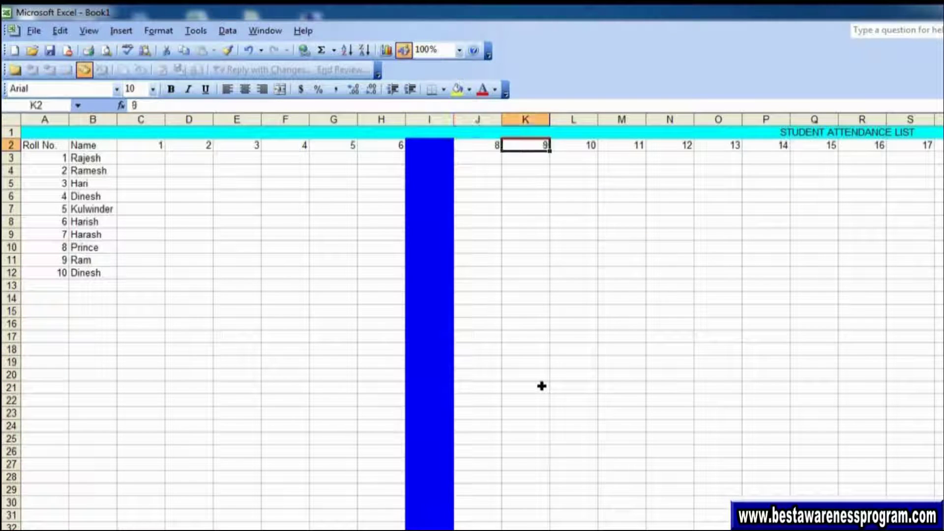
pyautogui.press('Right')
pyautogui.press('Right')
pyautogui.press('Right')
pyautogui.press('Right')
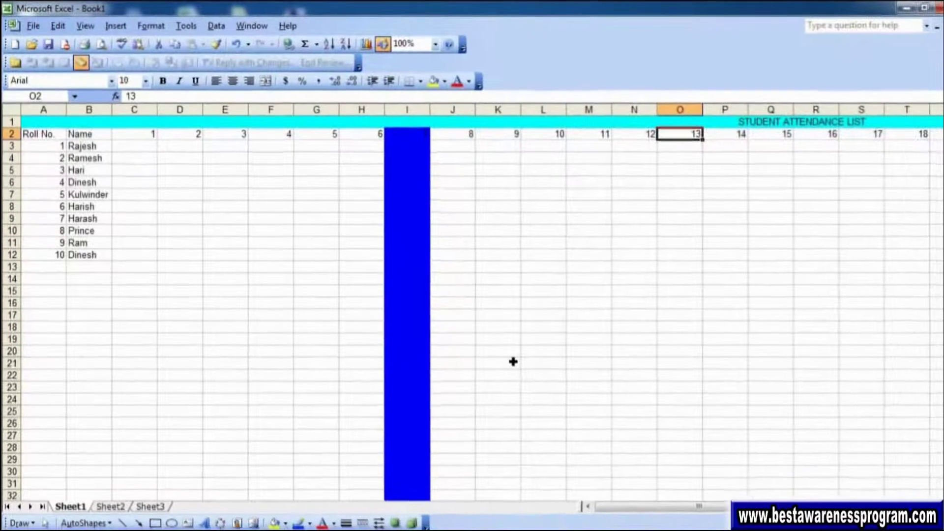
pyautogui.press('Right')
# Step: Fill column P, lecture 14, with blue from the Fill Color dropdown
pyautogui.hotkey('ctrl', 'space')
pyautogui.click(470, 83)
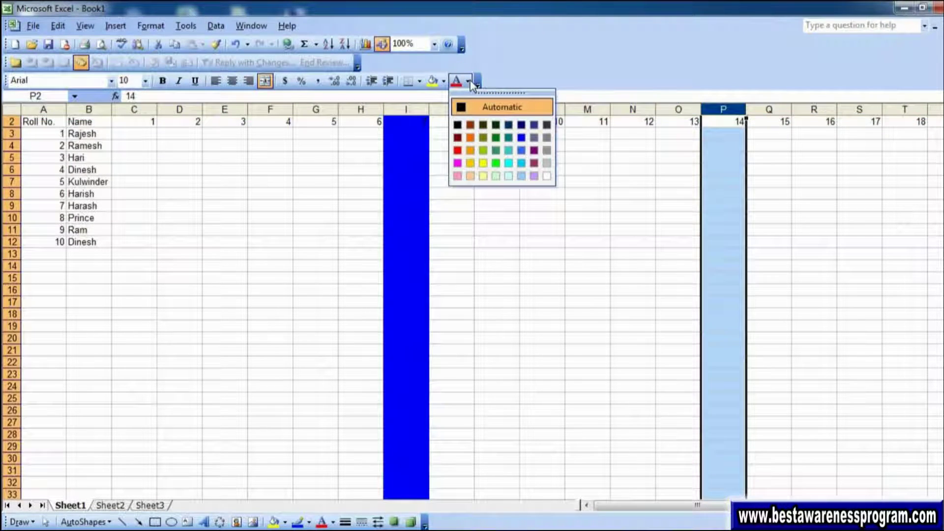
pyautogui.click(445, 83)
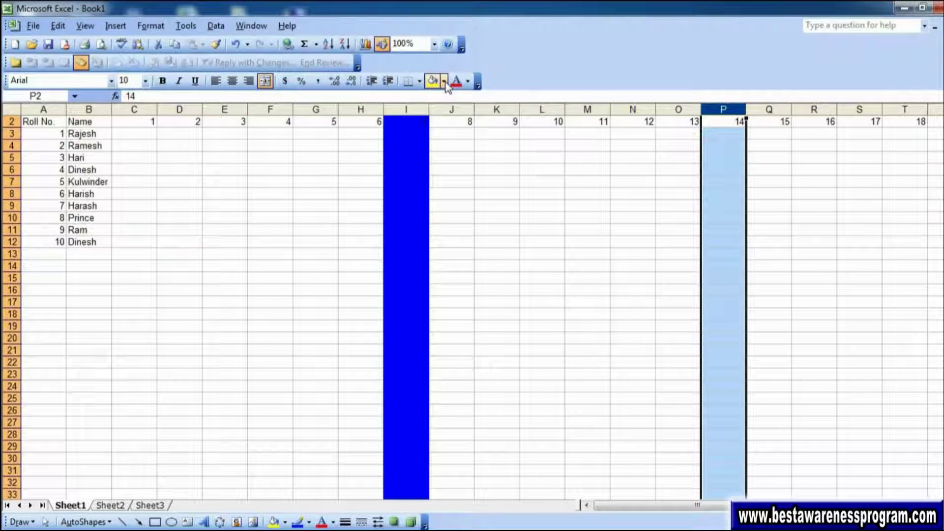
pyautogui.click(446, 84)
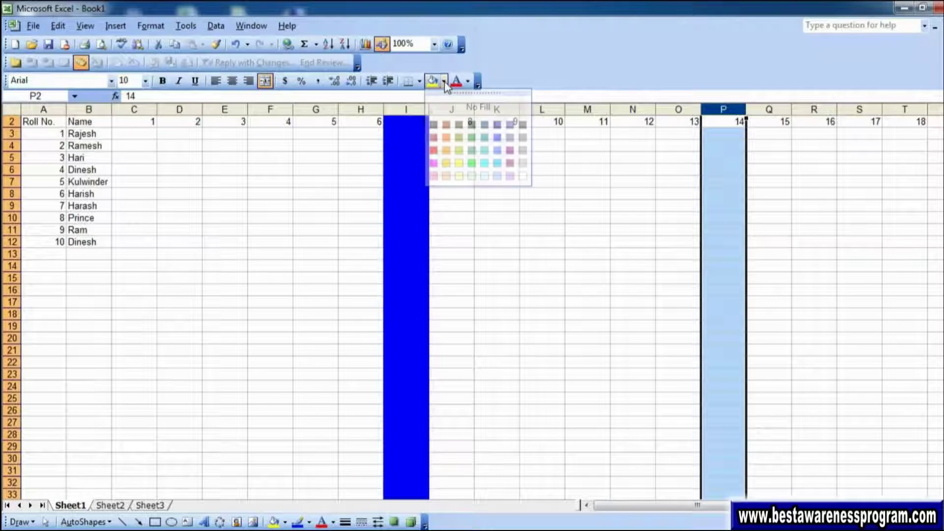
pyautogui.click(501, 145)
pyautogui.click(610, 172)
# Step: Locate the day 21 and 28 columns along the lecture-number row
pyautogui.click(737, 124)
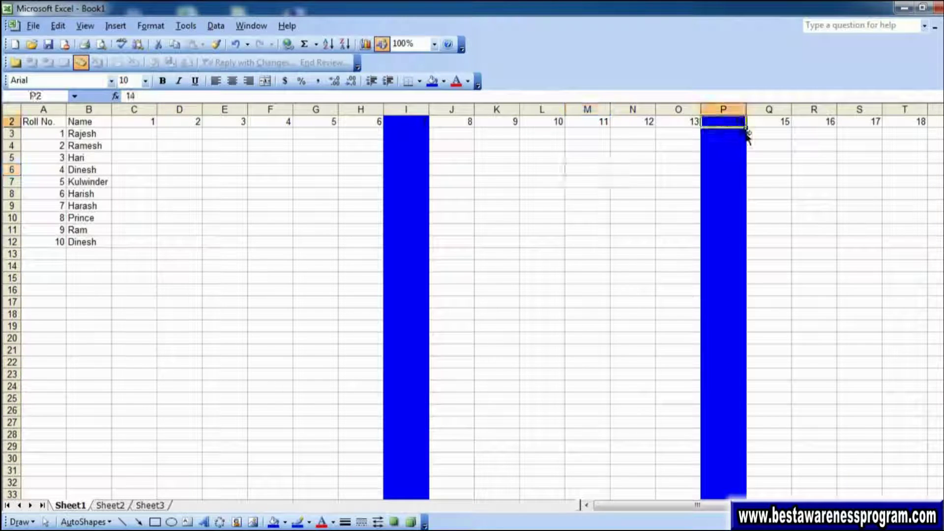
pyautogui.press('Right')
pyautogui.press('Right')
pyautogui.press('Right')
pyautogui.press('Right')
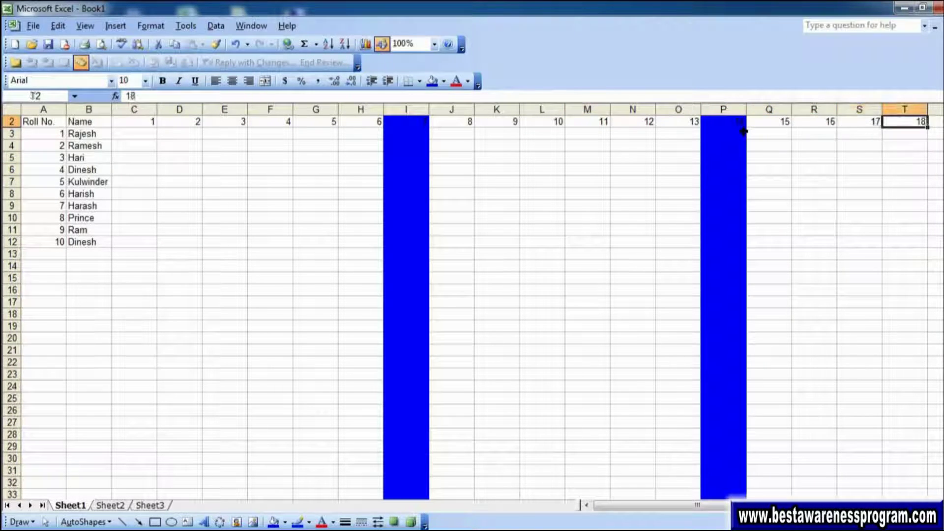
pyautogui.press('Right')
pyautogui.press('Left')
pyautogui.press('Left')
pyautogui.press('Right')
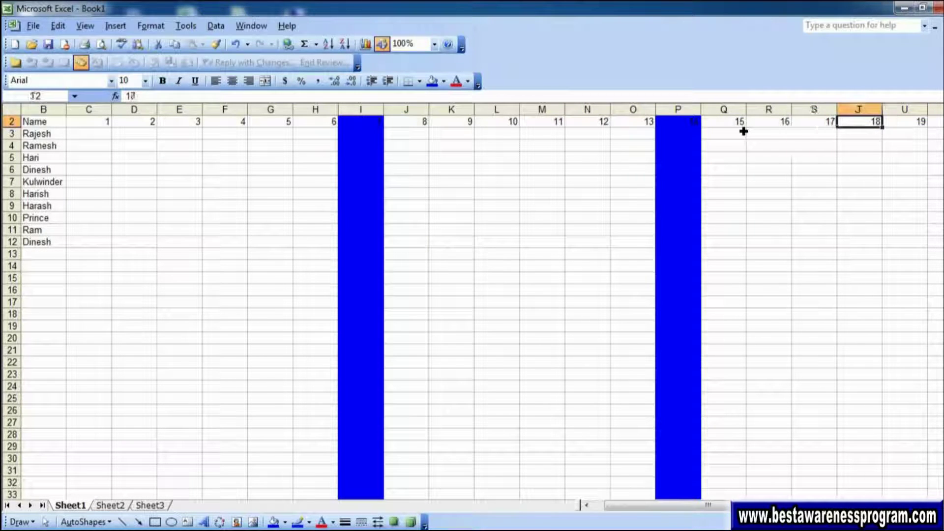
pyautogui.press('Left')
pyautogui.press('Left')
pyautogui.press('Right')
pyautogui.press('Right')
pyautogui.press('Right')
pyautogui.press('Right')
pyautogui.press('Right')
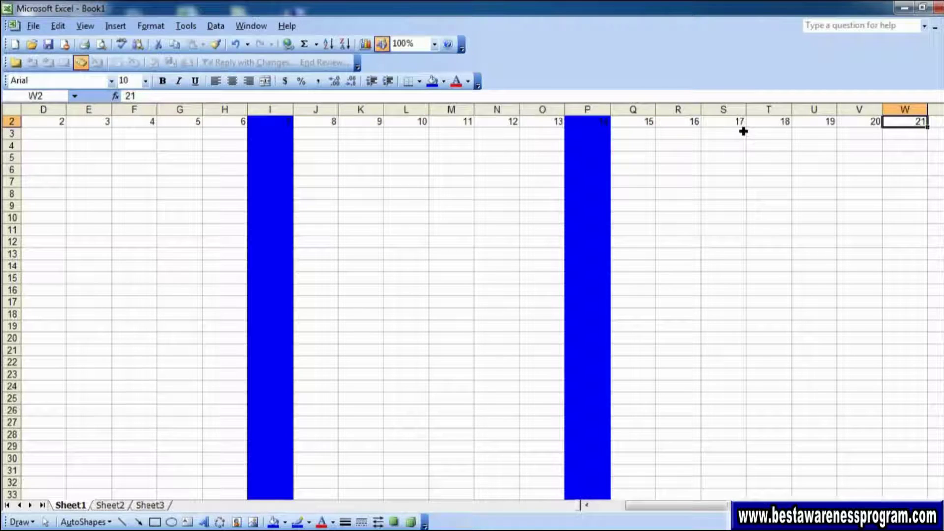
pyautogui.click(769, 240)
pyautogui.press('Up')
pyautogui.press('Up')
pyautogui.press('Up')
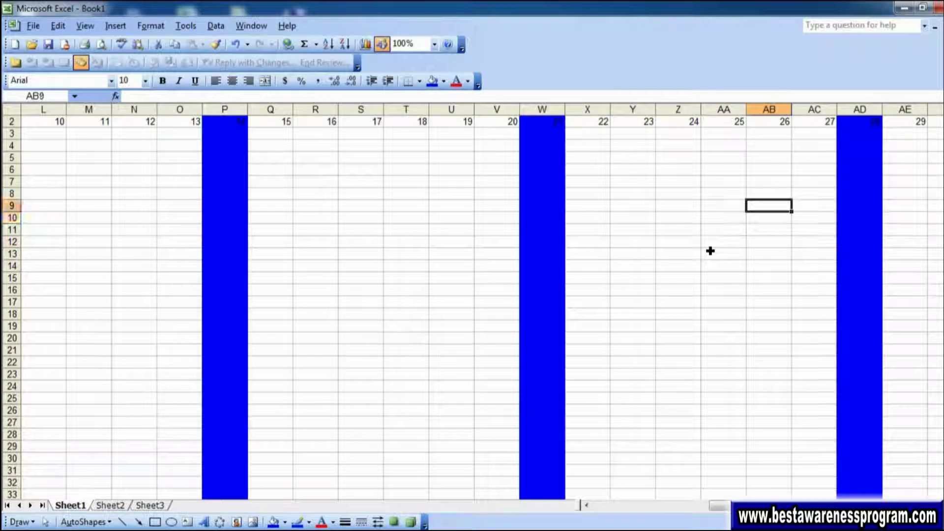
pyautogui.hotkey('ctrl', 'Up')
pyautogui.hotkey('ctrl', 'Home')
pyautogui.press('Right')
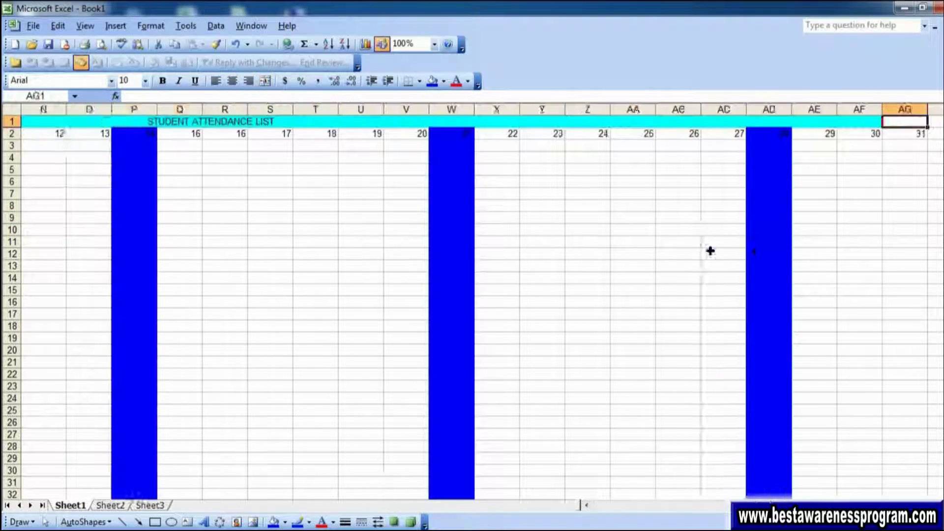
pyautogui.hotkey('ctrl', 'Home')
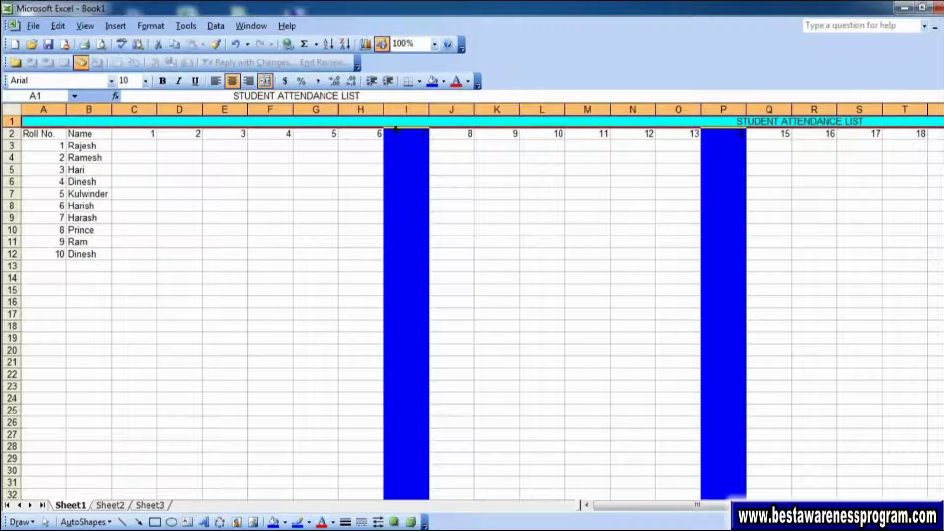
# Step: Move along row 3 from J3 through the day columns toward day 28
pyautogui.click(404, 145)
pyautogui.press('Right')
pyautogui.press('Right')
pyautogui.press('Right')
pyautogui.press('Right')
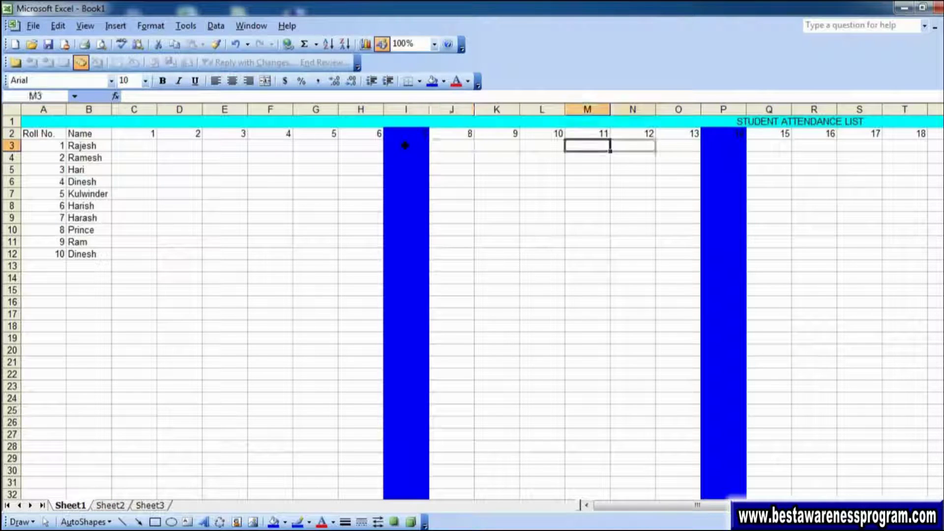
pyautogui.press('Right')
pyautogui.press('Right')
pyautogui.press('Right')
pyautogui.press('Right')
pyautogui.press('Right')
pyautogui.press('Right')
pyautogui.press('Right')
pyautogui.press('Right')
pyautogui.press('Right')
pyautogui.press('Right')
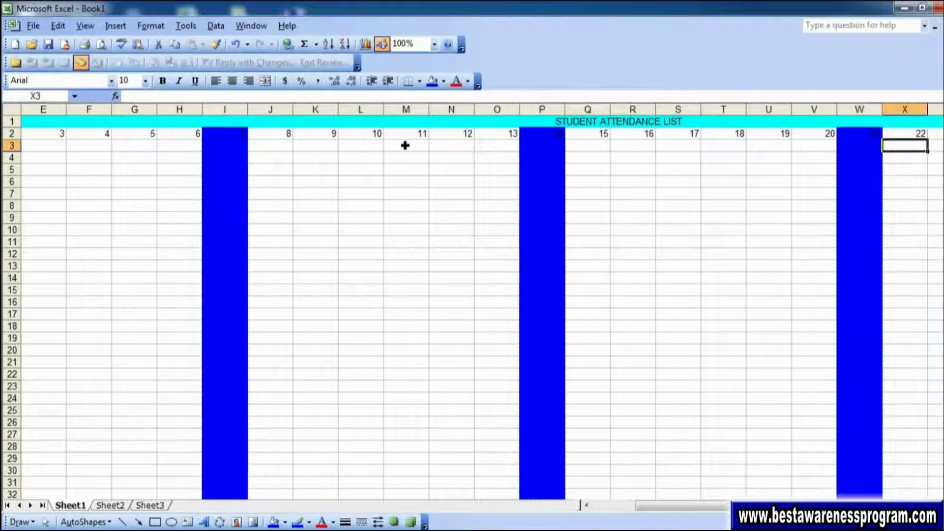
pyautogui.press('Right')
pyautogui.press('Right')
pyautogui.press('Right')
pyautogui.press('Right')
pyautogui.press('Right')
pyautogui.press('Right')
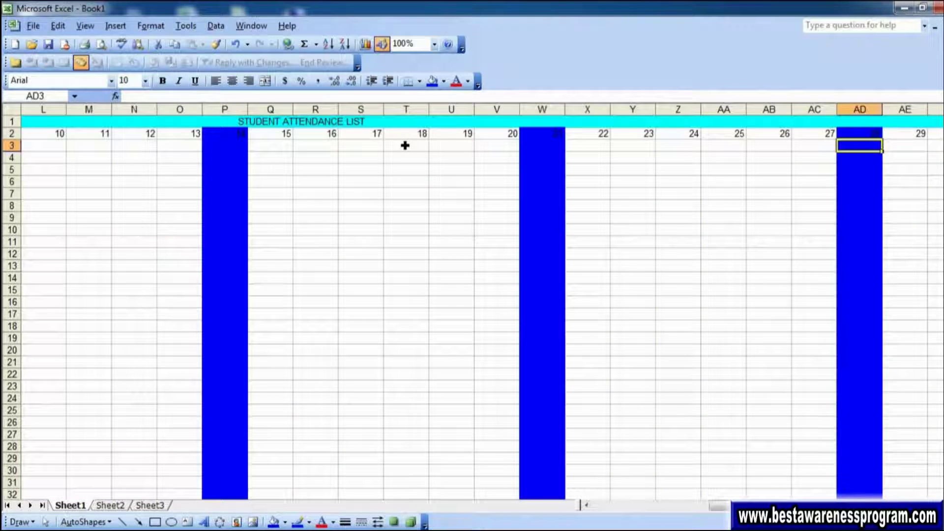
pyautogui.press('Left')
pyautogui.press('Left')
pyautogui.press('Left')
pyautogui.press('Left')
pyautogui.press('Left')
pyautogui.press('Left')
pyautogui.press('Left')
pyautogui.press('Left')
pyautogui.press('Left')
# Step: Enter the first student's P, A and L marks in row 3 for days 1 to 14
pyautogui.press('Right')
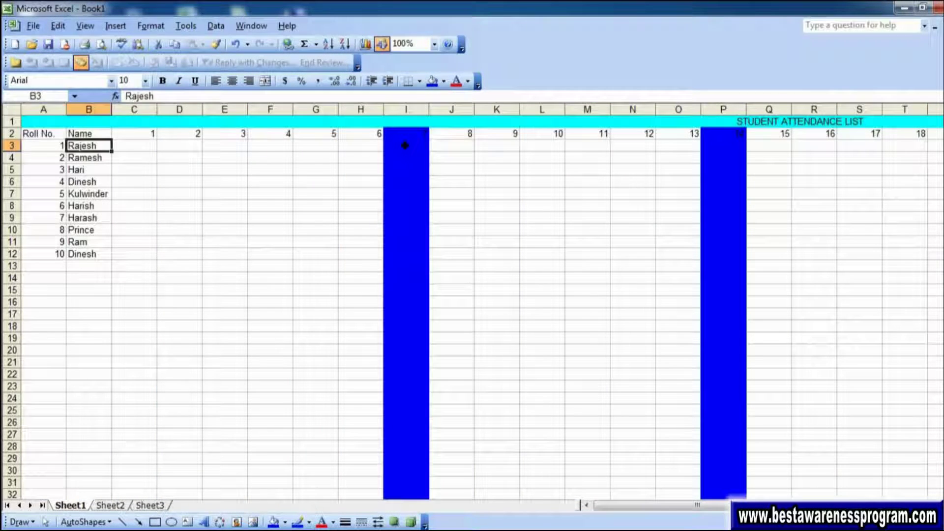
pyautogui.press('Right')
pyautogui.press('Right')
pyautogui.press('Left')
pyautogui.write('P')
pyautogui.press('Right')
pyautogui.write('P')
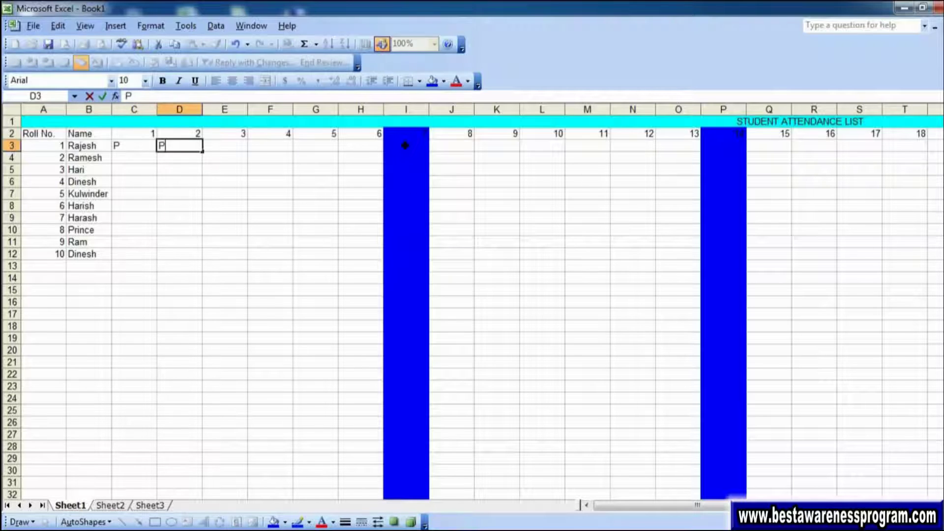
pyautogui.press('Right')
pyautogui.write('P')
pyautogui.press('Right')
pyautogui.write('A')
pyautogui.press('Right')
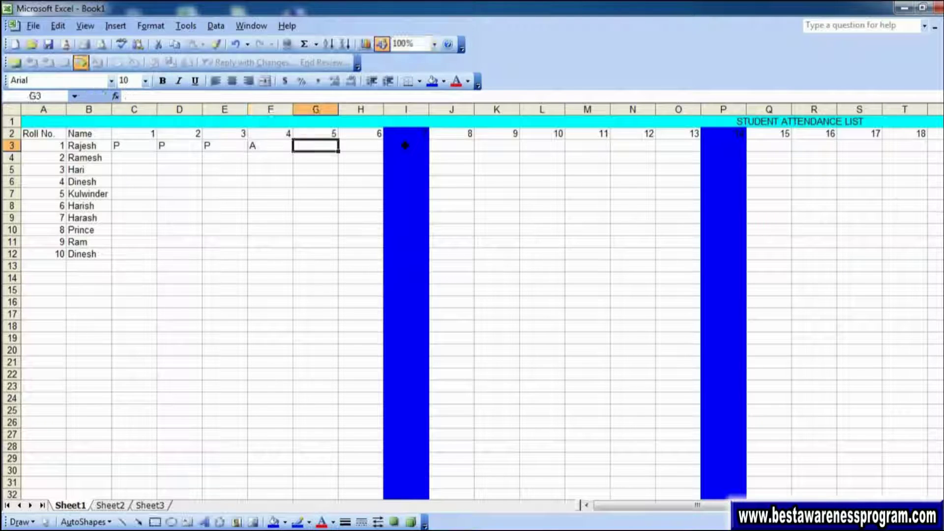
pyautogui.write('L')
pyautogui.press('Right')
pyautogui.write('P')
pyautogui.press('Right')
pyautogui.press('Right')
pyautogui.write('P')
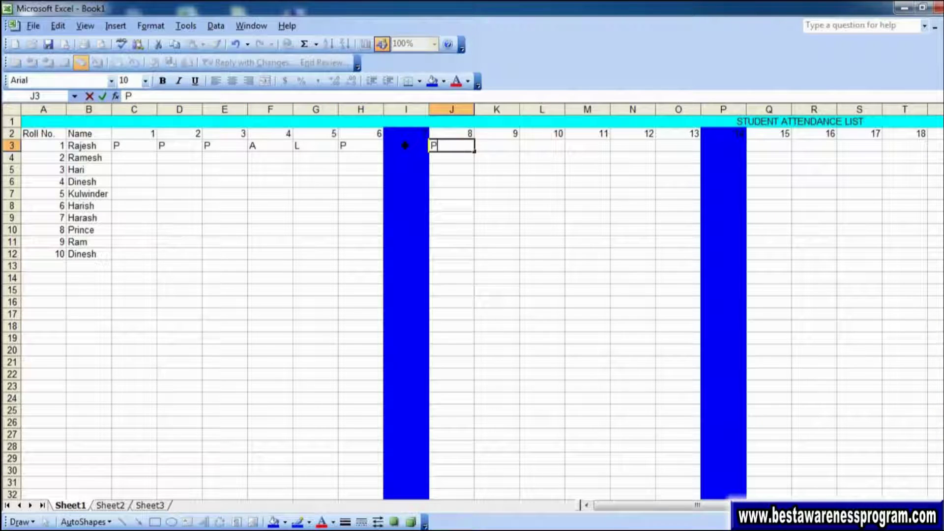
pyautogui.press('Right')
pyautogui.write('P')
pyautogui.press('Right')
pyautogui.write('P')
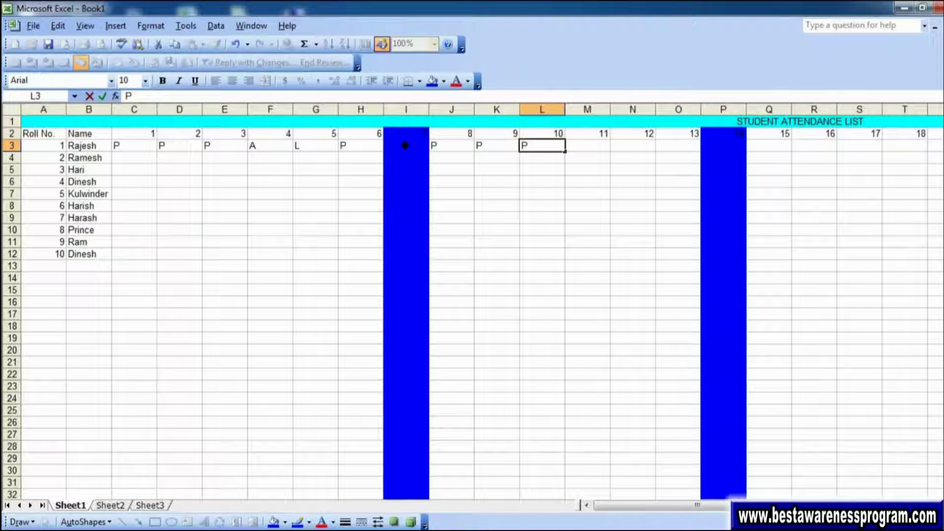
pyautogui.press('Right')
pyautogui.write('L')
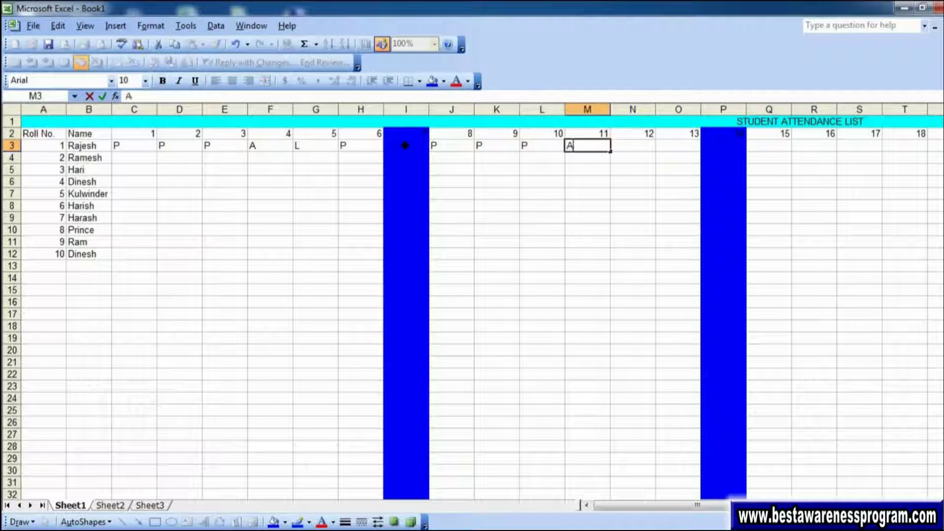
pyautogui.press('Right')
pyautogui.write('L')
pyautogui.press('Right')
pyautogui.write('L')
pyautogui.press('Right')
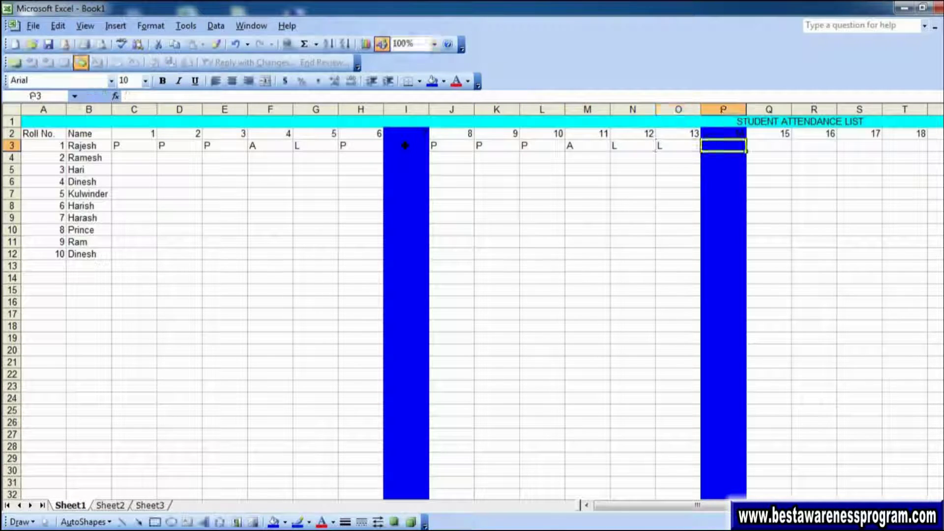
# Step: Enter the first student's P, A and L marks for days 15 to 31, skipping the blue columns
pyautogui.press('Right')
pyautogui.write('P')
pyautogui.press('Right')
pyautogui.write('P')
pyautogui.press('Right')
pyautogui.write('L')
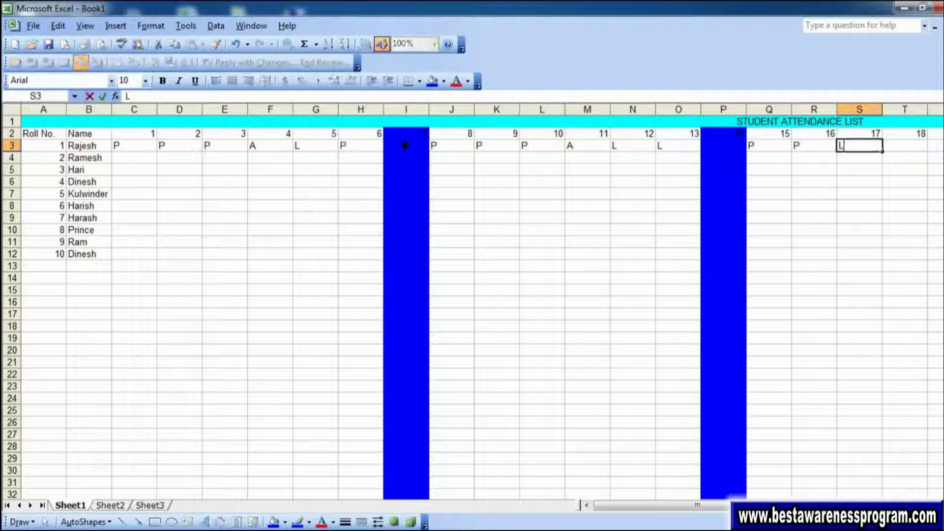
pyautogui.press('Right')
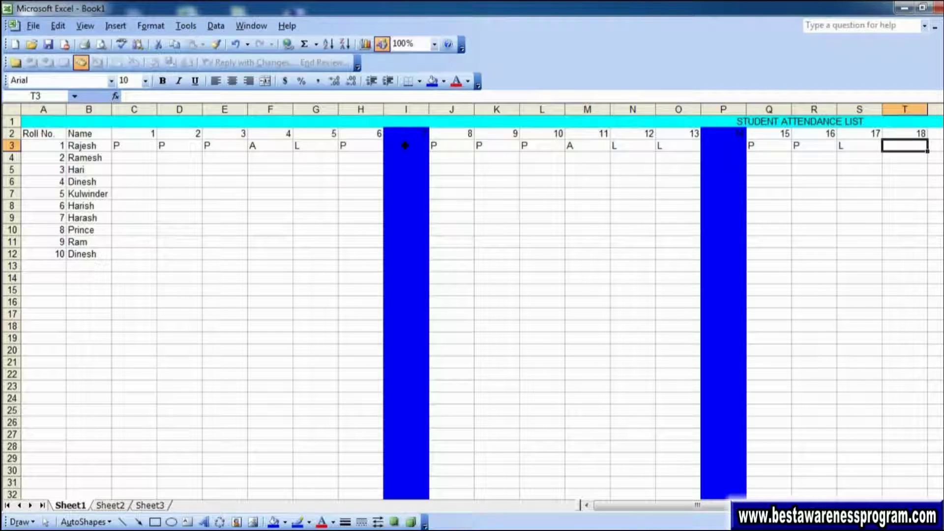
pyautogui.write('P')
pyautogui.press('Right')
pyautogui.write('A')
pyautogui.press('Right')
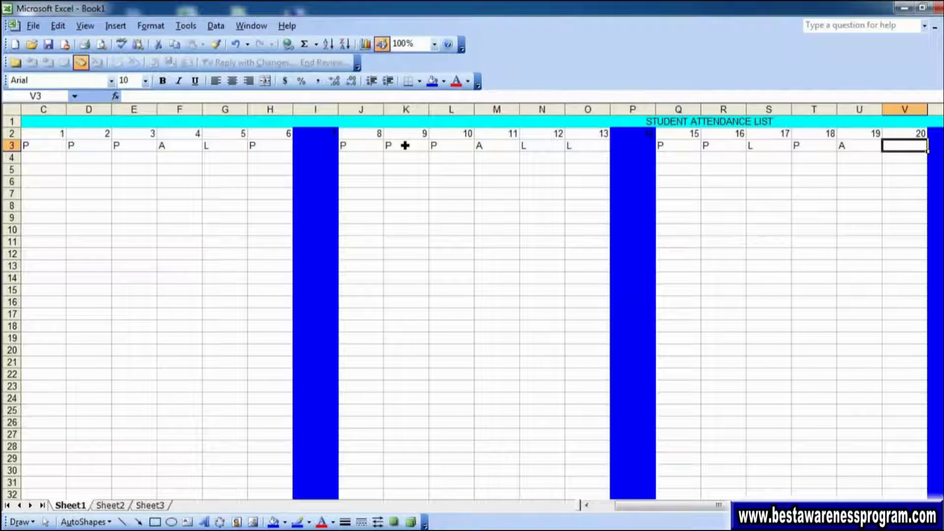
pyautogui.write('L')
pyautogui.press('Right')
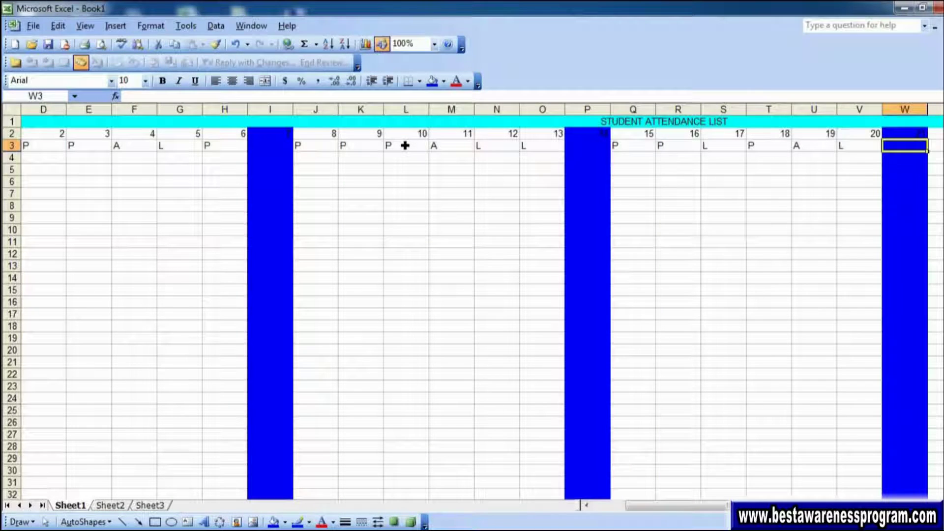
pyautogui.press('Right')
pyautogui.write('P')
pyautogui.press('Right')
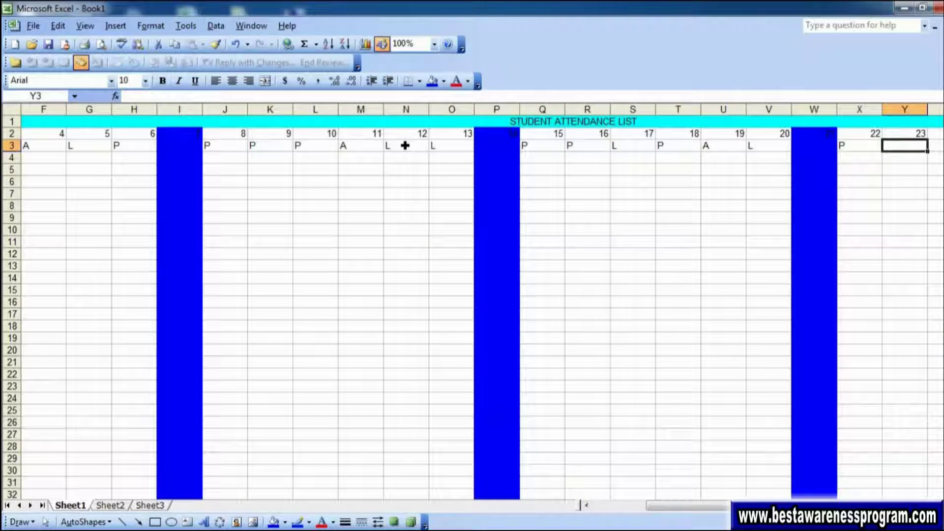
pyautogui.write('A')
pyautogui.press('Right')
pyautogui.write('L')
pyautogui.press('Right')
pyautogui.write('P')
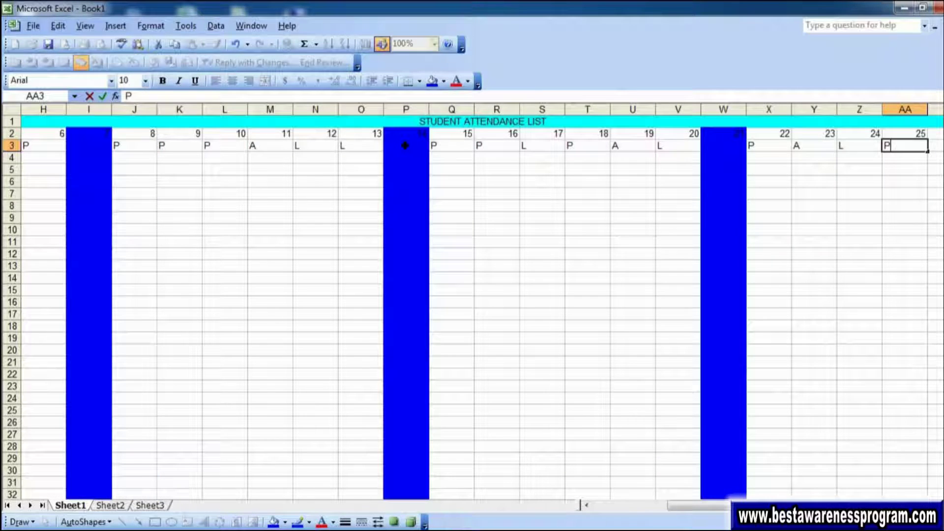
pyautogui.press('Right')
pyautogui.write('P')
pyautogui.press('Right')
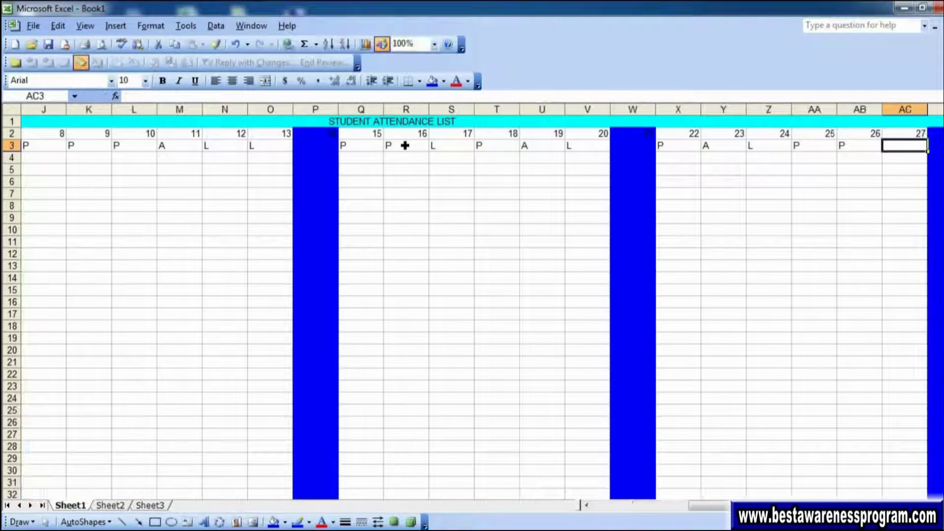
pyautogui.write('L')
pyautogui.press('Right')
pyautogui.press('Right')
pyautogui.write('P')
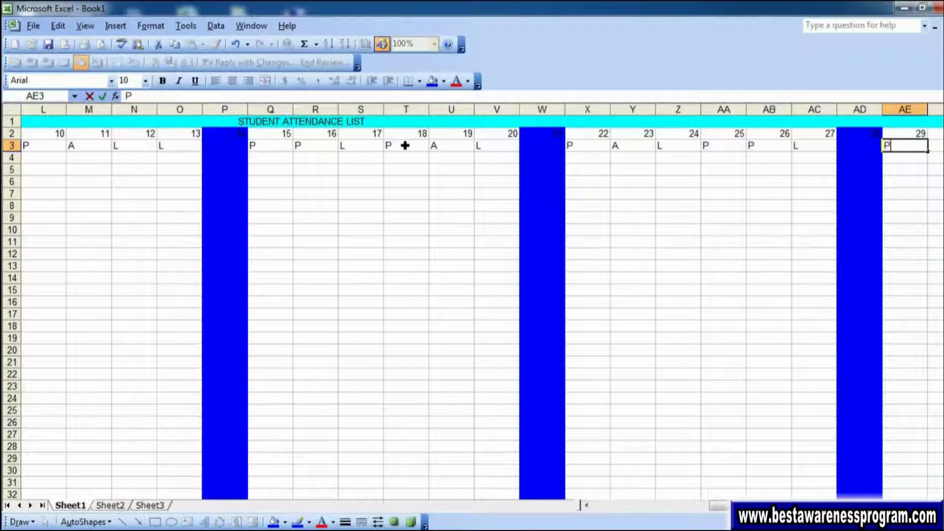
pyautogui.write('L')
pyautogui.press('Right')
pyautogui.write('A')
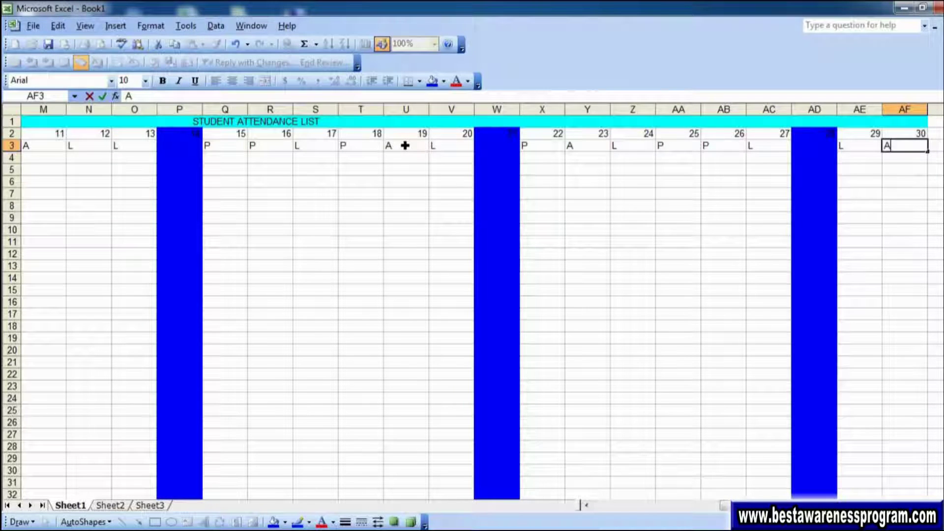
pyautogui.press('Right')
pyautogui.write('P')
# Step: Commit the day 31 mark, review row 3, and return to day 1's mark cell
pyautogui.press('Left')
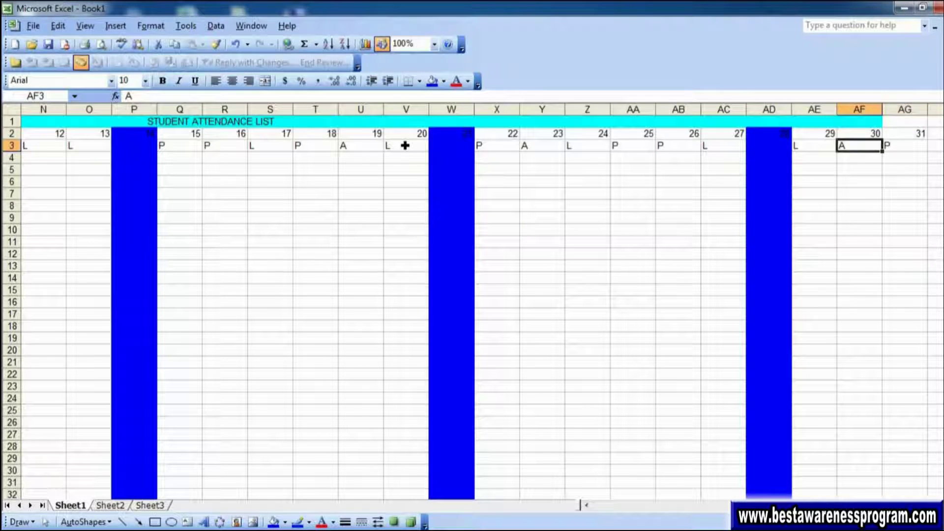
pyautogui.press('Left')
pyautogui.press('Left')
pyautogui.press('Left')
pyautogui.press('Left')
pyautogui.press('Right')
pyautogui.press('Left')
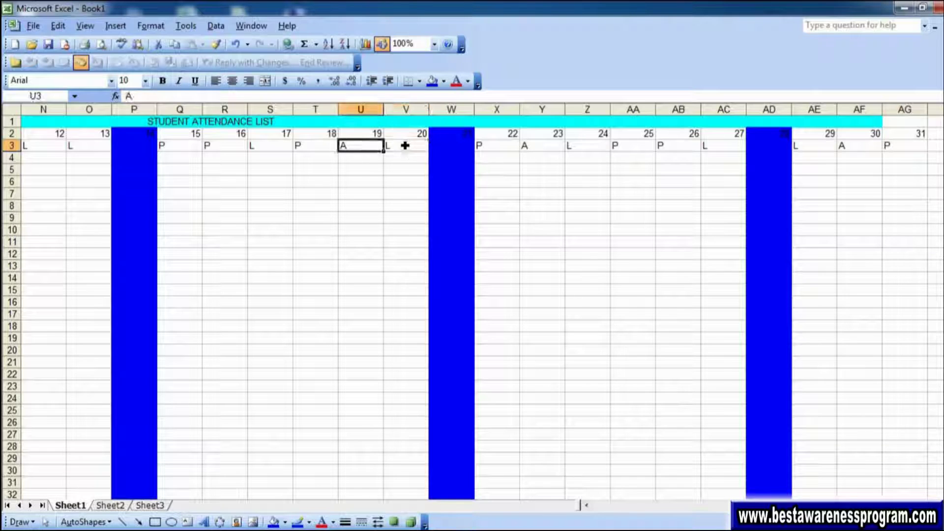
pyautogui.press('Left')
pyautogui.press('Left')
pyautogui.press('Left')
pyautogui.press('Left')
pyautogui.press('Left')
pyautogui.press('Left')
pyautogui.press('Up')
pyautogui.press('Right')
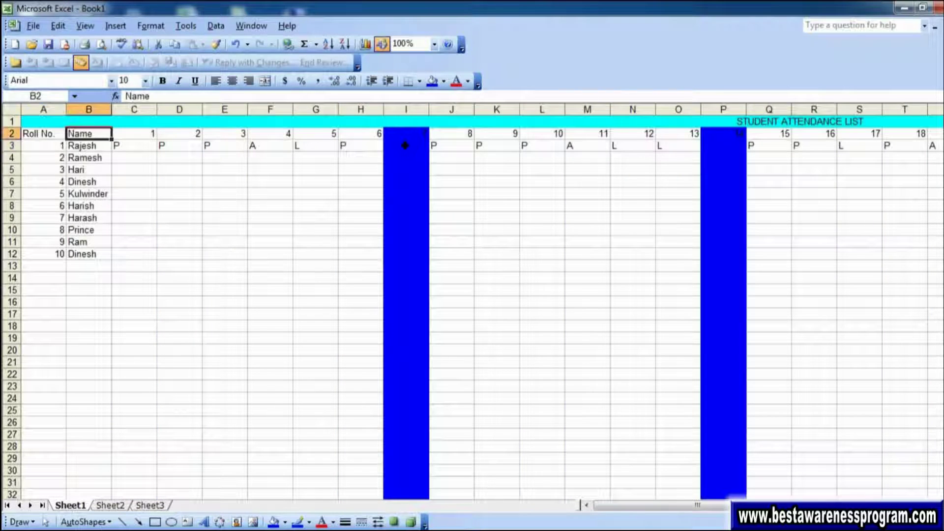
pyautogui.press('Right')
pyautogui.hotkey('shift', 'Down')
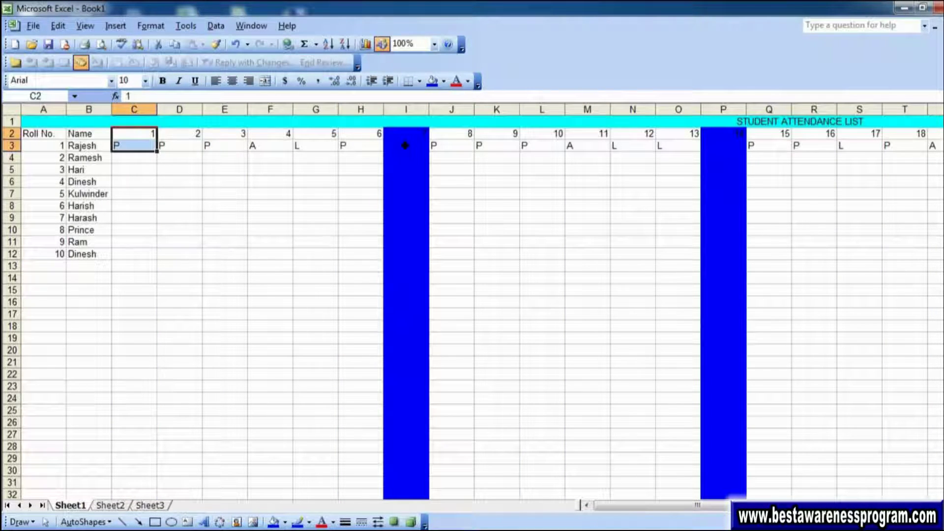
pyautogui.hotkey('shift', 'Up')
pyautogui.press('Down')
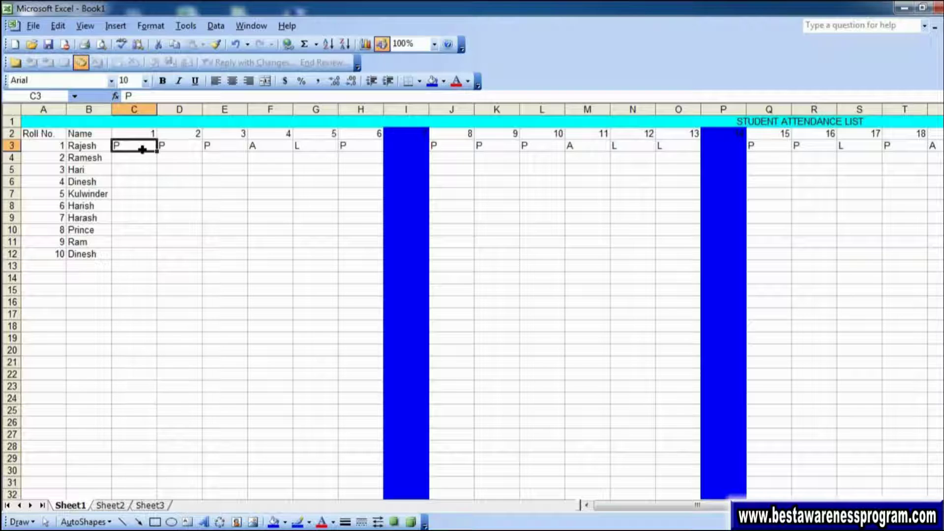
# Step: Set horizontal alignment to Center for C2:AG3 in the Format Cells Alignment settings
pyautogui.moveTo(134, 133)
pyautogui.mouseDown()
pyautogui.moveTo(179, 146)
pyautogui.moveTo(931, 153)
pyautogui.mouseUp()
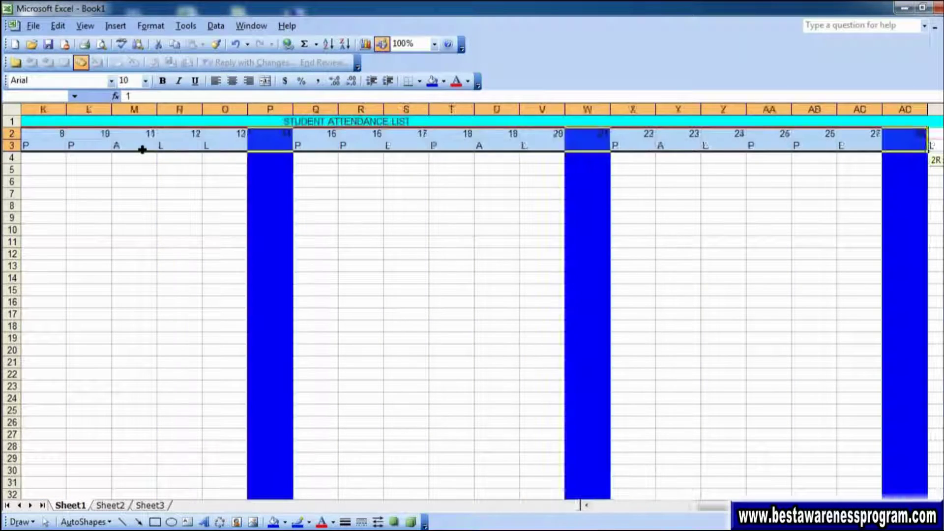
pyautogui.moveTo(932, 153); pyautogui.dragTo(860, 153)
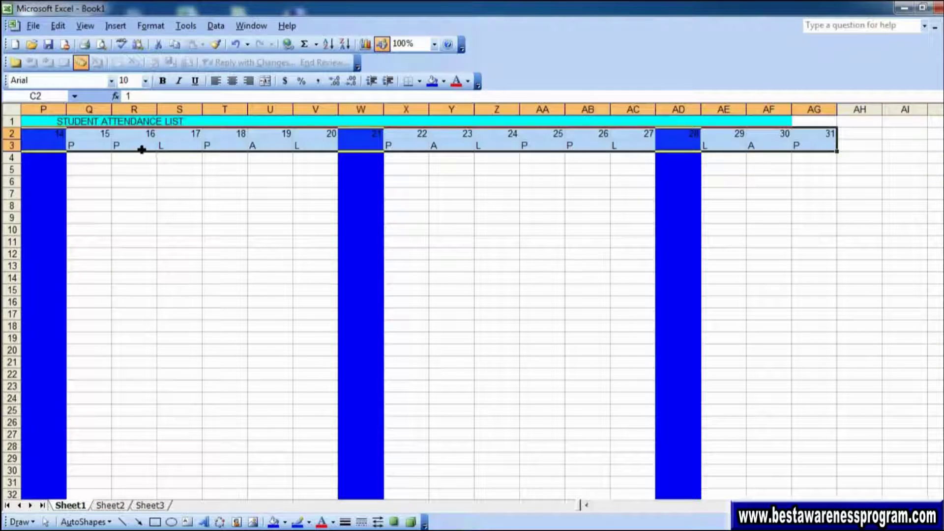
pyautogui.click(151, 25)
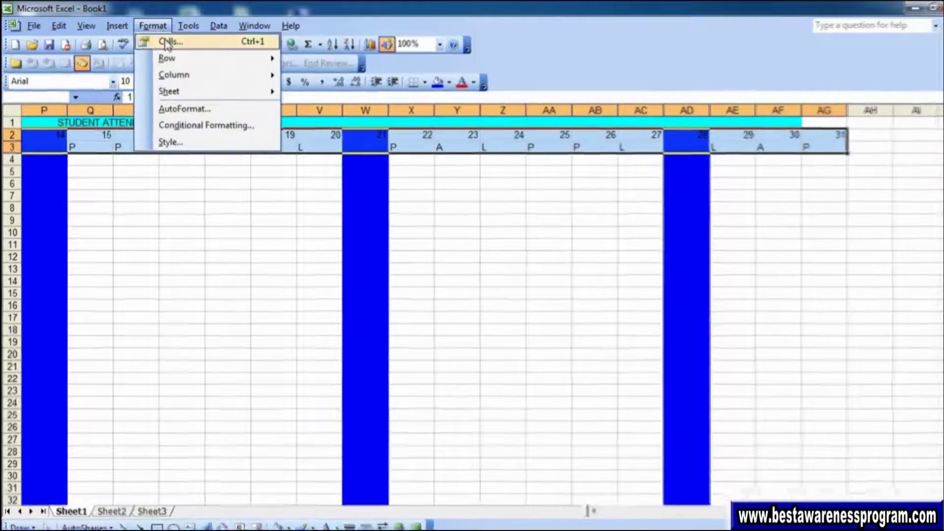
pyautogui.click(167, 40)
pyautogui.click(608, 222)
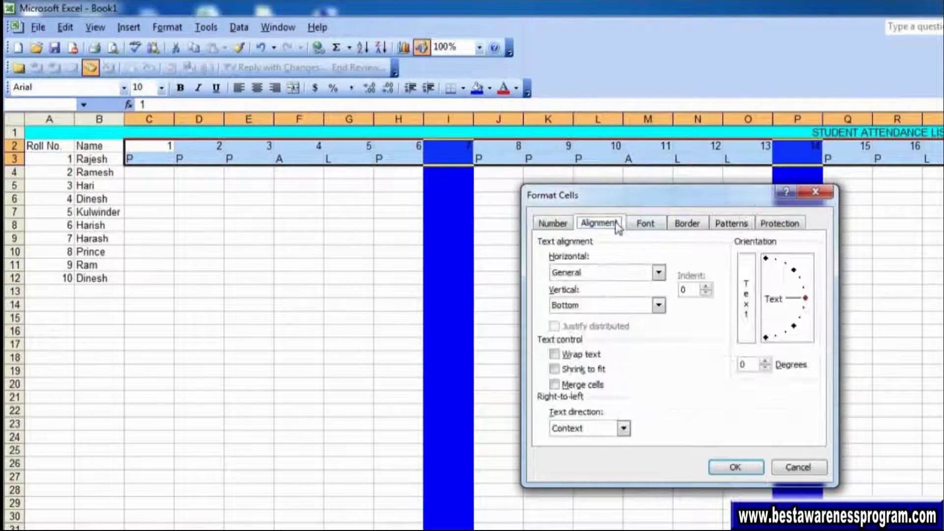
pyautogui.click(658, 274)
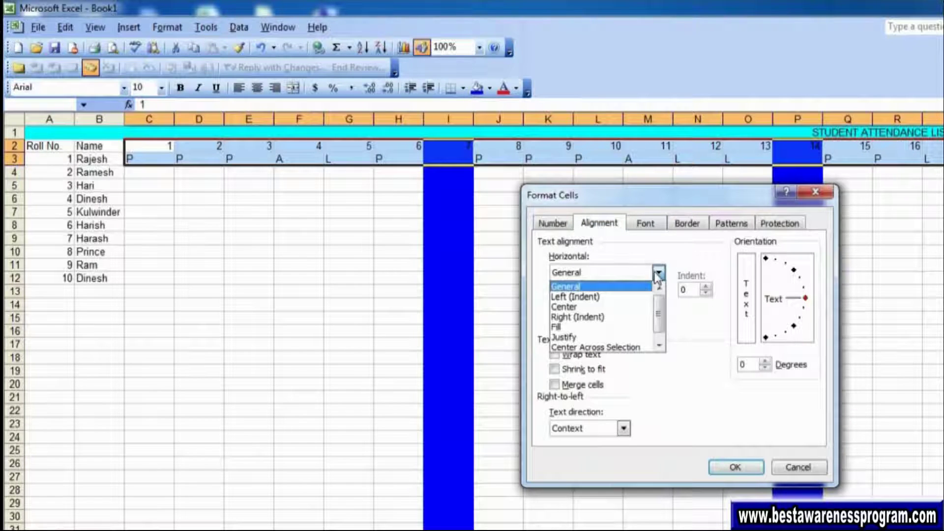
pyautogui.click(597, 307)
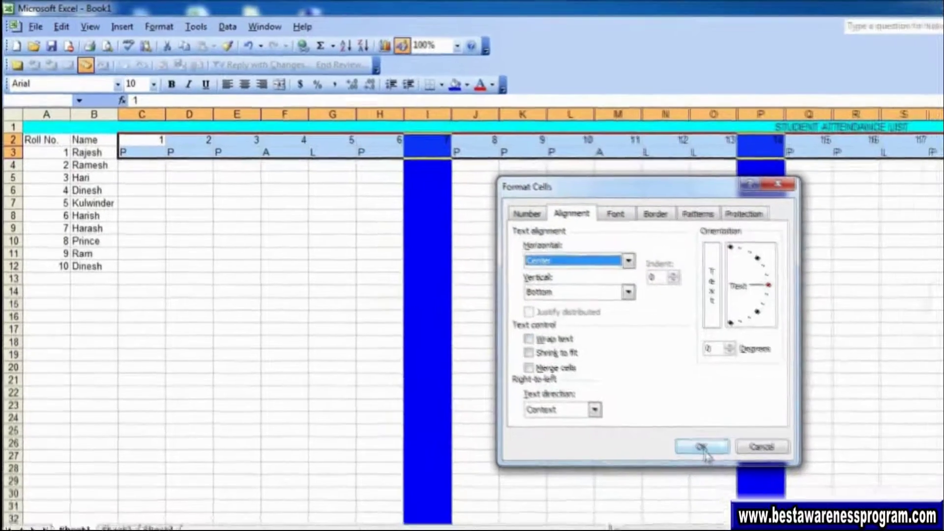
pyautogui.click(734, 466)
pyautogui.click(544, 350)
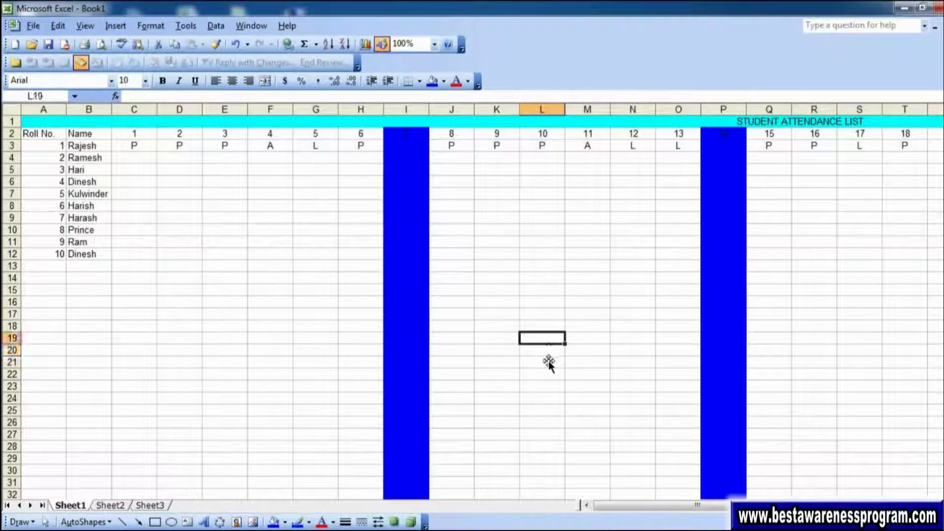
# Step: Check the centred day numbers along row 2, moving toward day 31
pyautogui.press('Up')
pyautogui.press('Up')
pyautogui.press('Up')
pyautogui.press('Up')
pyautogui.press('Up')
pyautogui.press('Up')
pyautogui.press('Down')
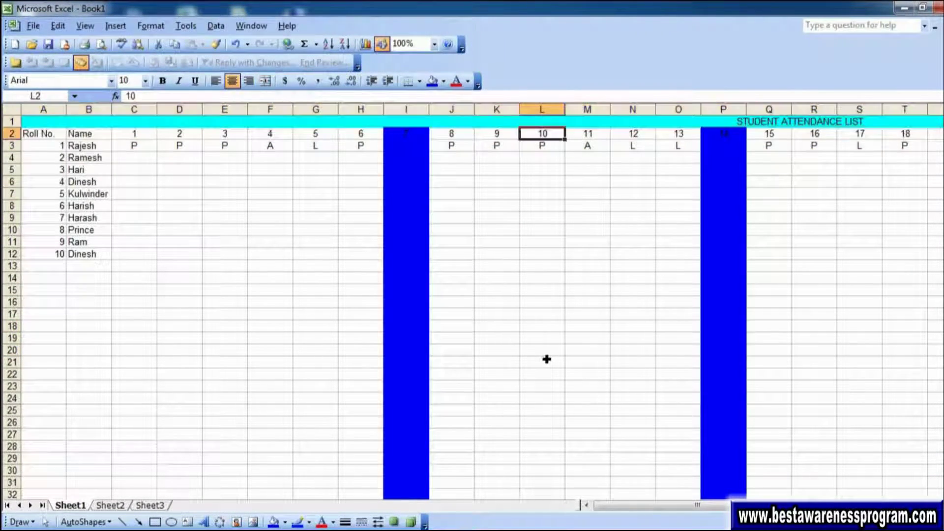
pyautogui.press('Left')
pyautogui.press('Left')
pyautogui.press('Left')
pyautogui.press('Left')
pyautogui.press('Left')
pyautogui.press('Right')
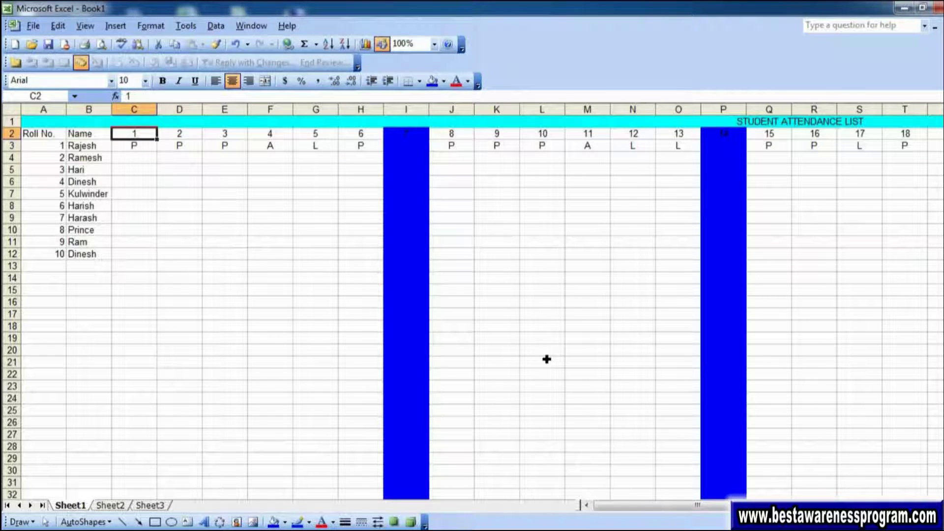
pyautogui.press('Right')
pyautogui.press('Right')
pyautogui.press('Down')
pyautogui.press('Right')
pyautogui.press('Right')
pyautogui.press('Up')
pyautogui.press('Right')
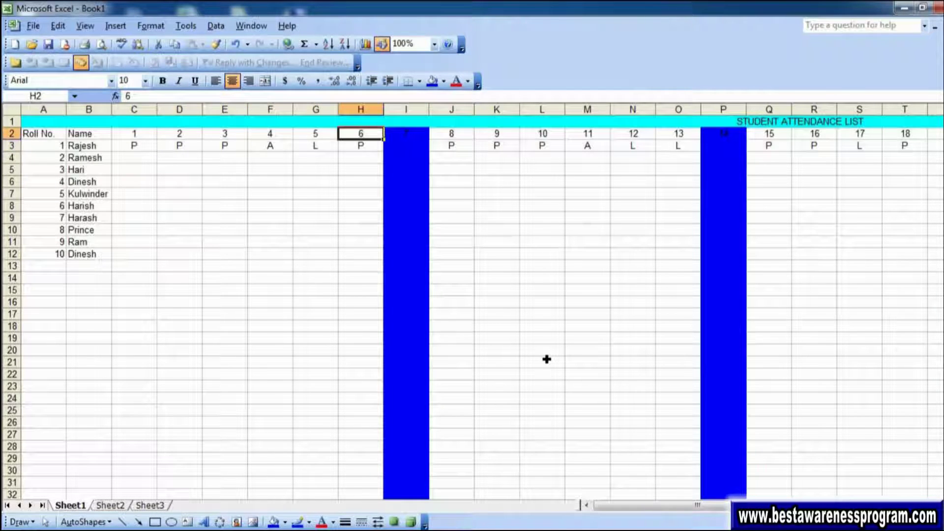
pyautogui.press('Right')
pyautogui.press('Right')
pyautogui.press('Right')
pyautogui.press('Right')
pyautogui.press('Right')
pyautogui.press('Right')
# Step: Type the heading 'ABSENT DAY' in AH2, just after day 31
pyautogui.press('Right')
pyautogui.press('Right')
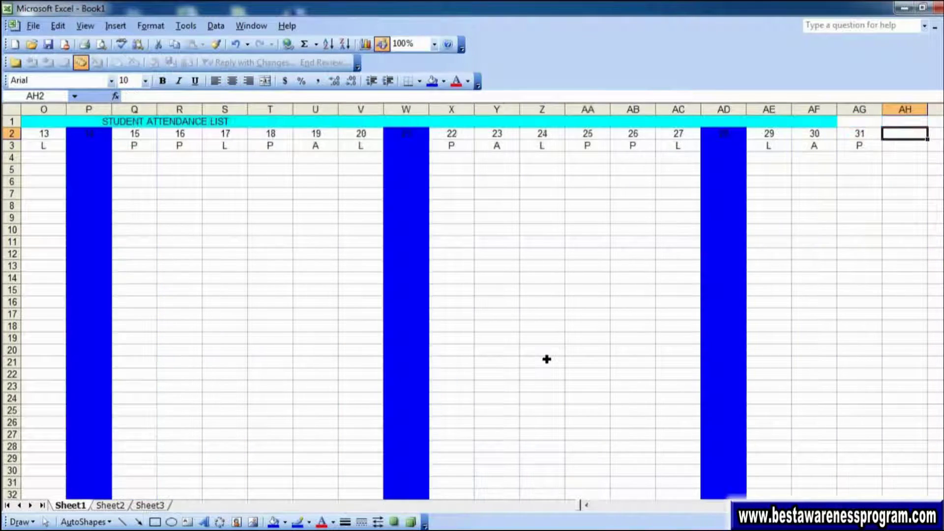
pyautogui.press('Right')
pyautogui.press('Left')
pyautogui.press('Left')
pyautogui.press('Right')
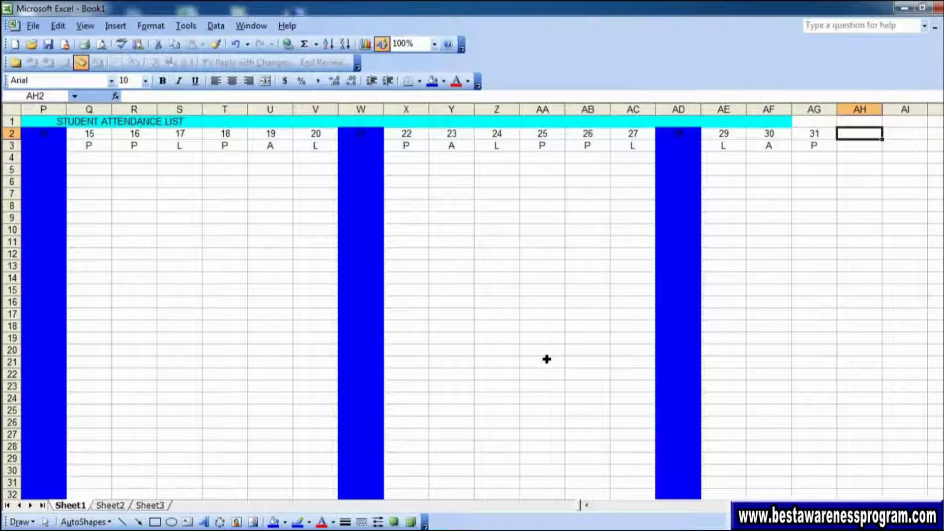
pyautogui.hscroll(5, 785, 202)
pyautogui.write('ABSENT DAY')
# Step: Add the headings PRESENT DAY, LEAVE DAY and TOTAL LECTURE after ABSENT DAY in row 2
pyautogui.press('Right')
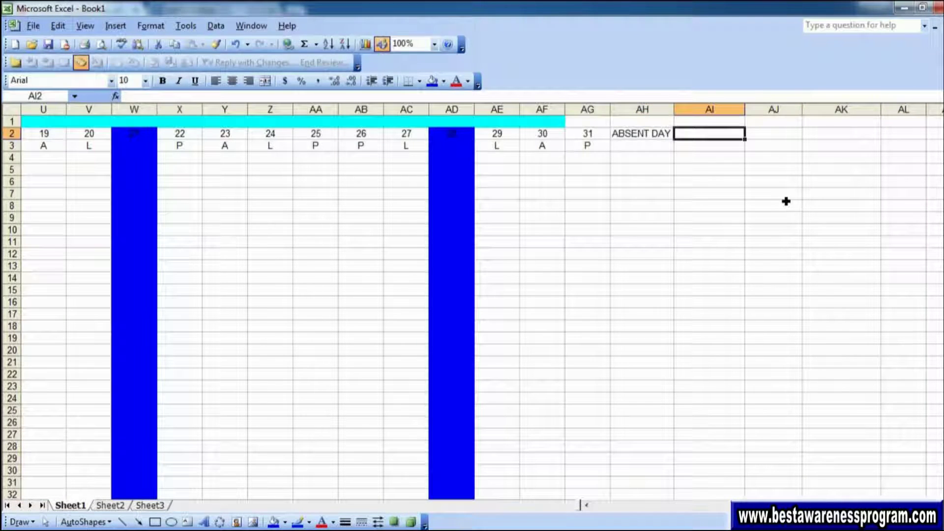
pyautogui.write('PRESENT DAY')
pyautogui.press('Right')
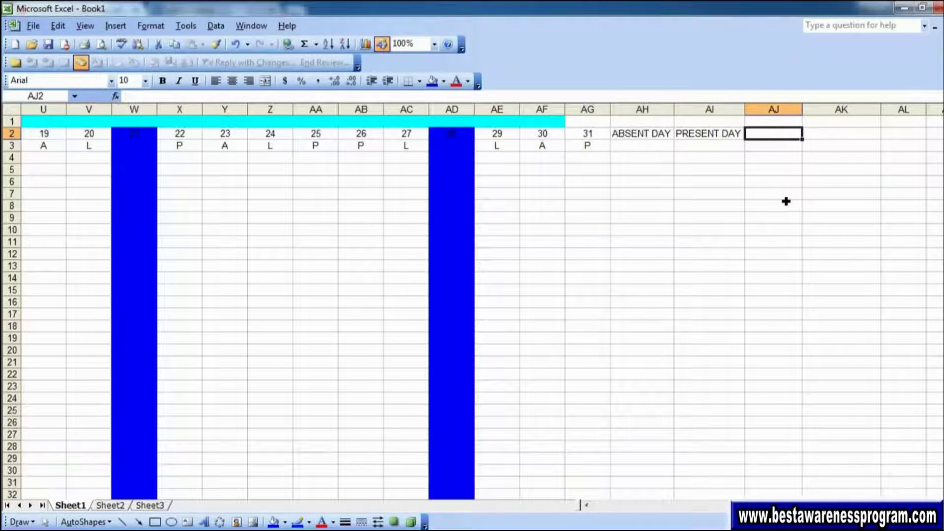
pyautogui.write('TOTA')
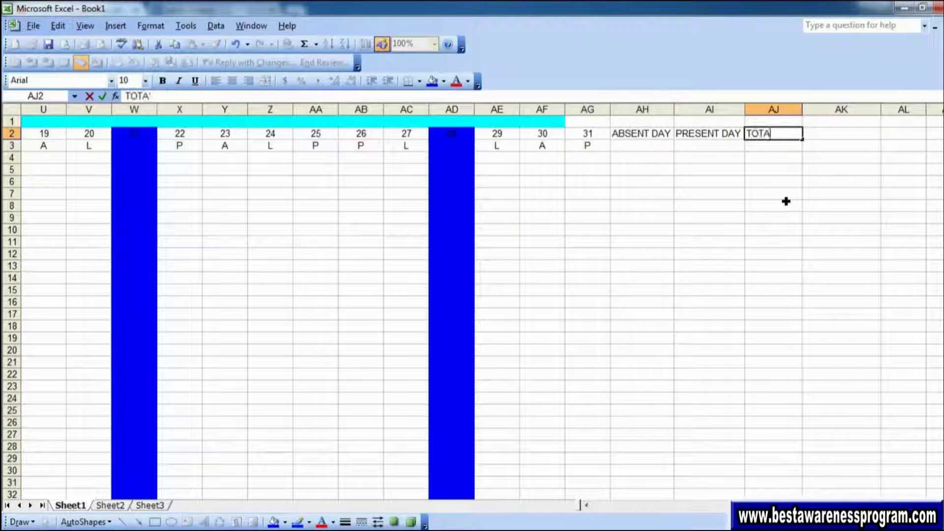
pyautogui.write('LEAVE')
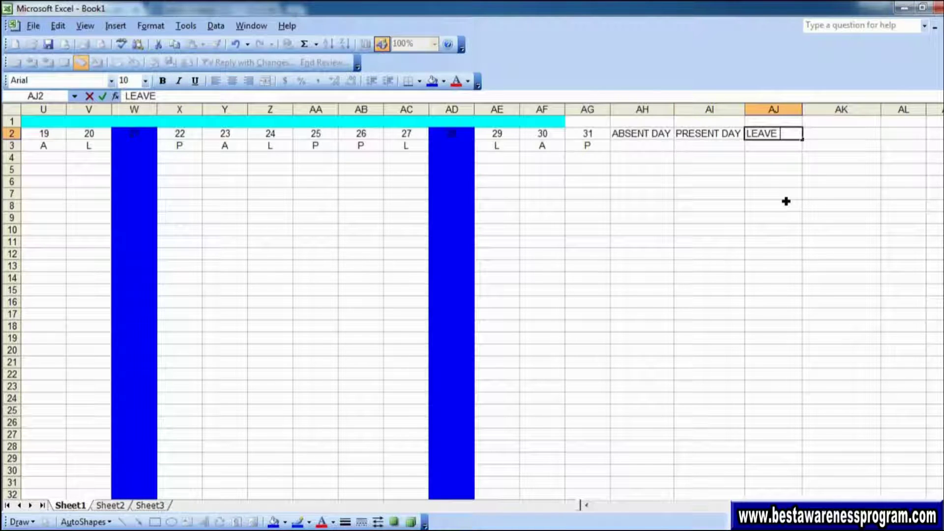
pyautogui.write(' DAY')
pyautogui.press('Right')
pyautogui.write('TO')
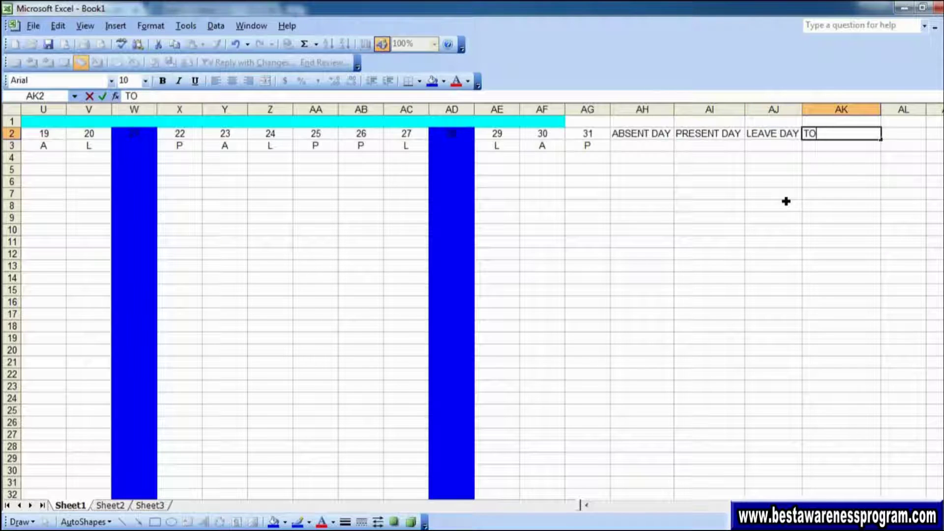
pyautogui.write('ATAL LECTURE')
pyautogui.press('Return')
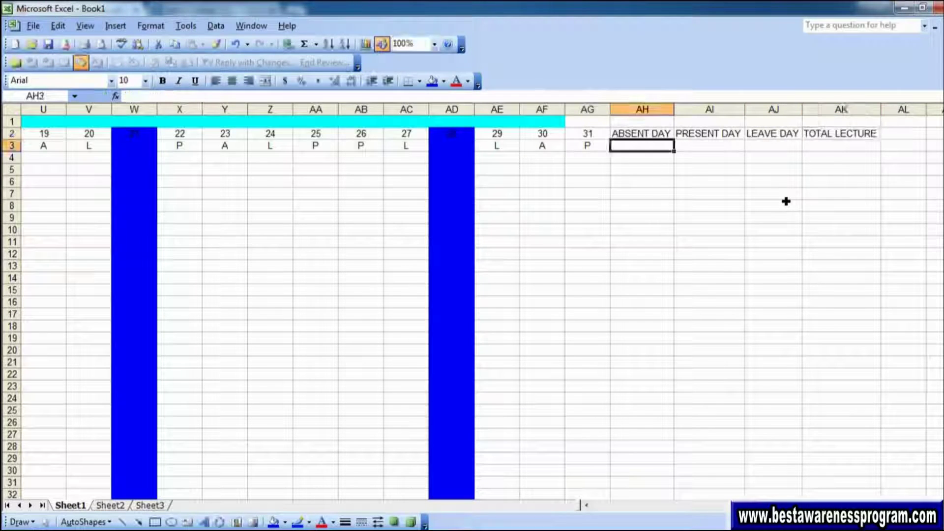
# Step: Move along the first student's row to AH3 and begin a formula with '='
pyautogui.press('Left')
pyautogui.press('Left')
pyautogui.press('Left')
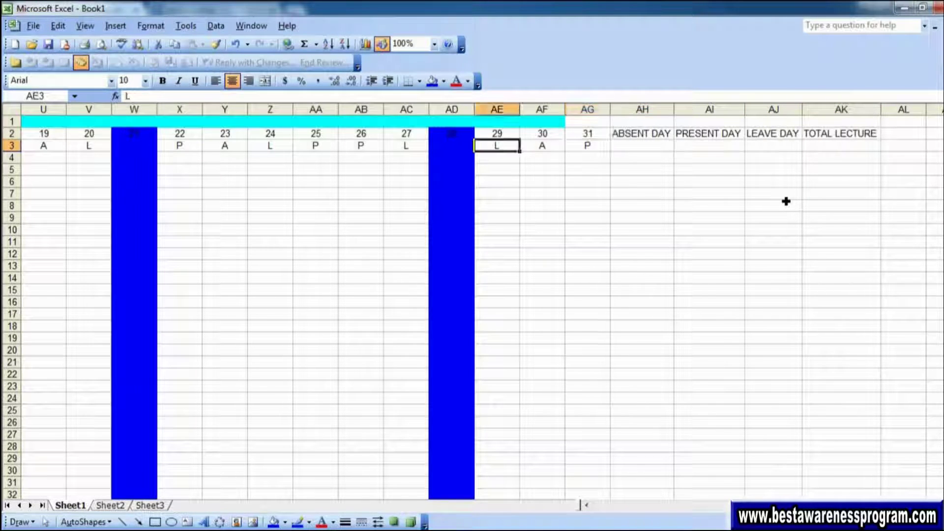
pyautogui.press('Left')
pyautogui.press('Left')
pyautogui.press('Left')
pyautogui.press('Left')
pyautogui.press('Left')
pyautogui.press('Left')
pyautogui.press('Left')
pyautogui.press('Left')
pyautogui.press('Left')
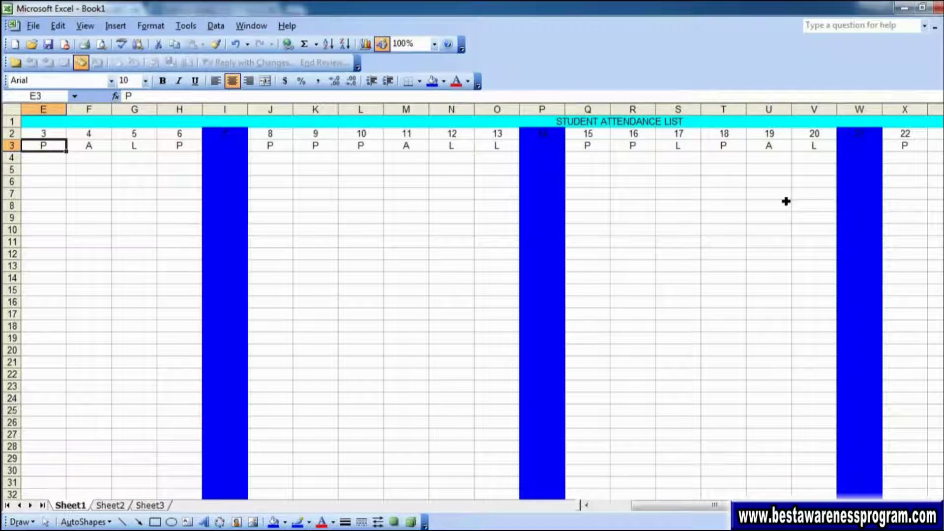
pyautogui.press('Left')
pyautogui.press('Left')
pyautogui.press('Left')
pyautogui.press('Right')
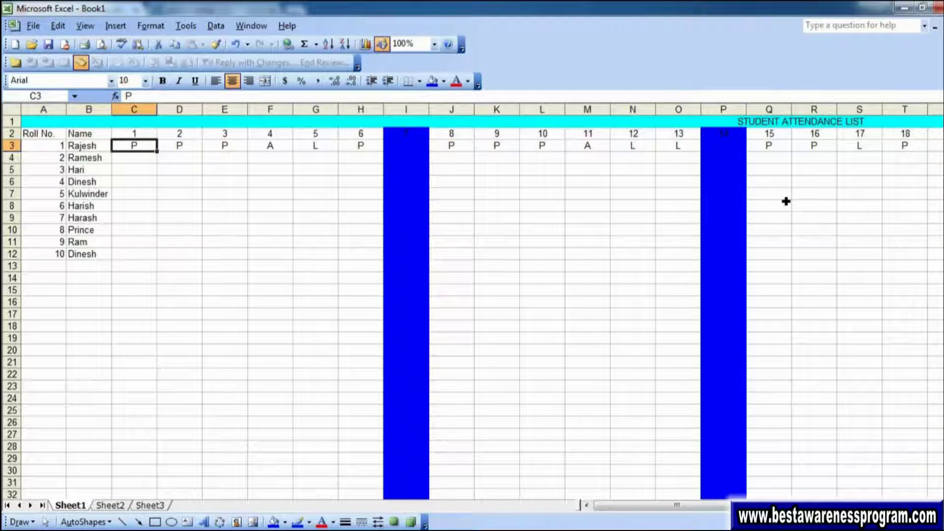
pyautogui.press('Right')
pyautogui.press('Right')
pyautogui.press('Right')
pyautogui.press('Right')
pyautogui.press('Right')
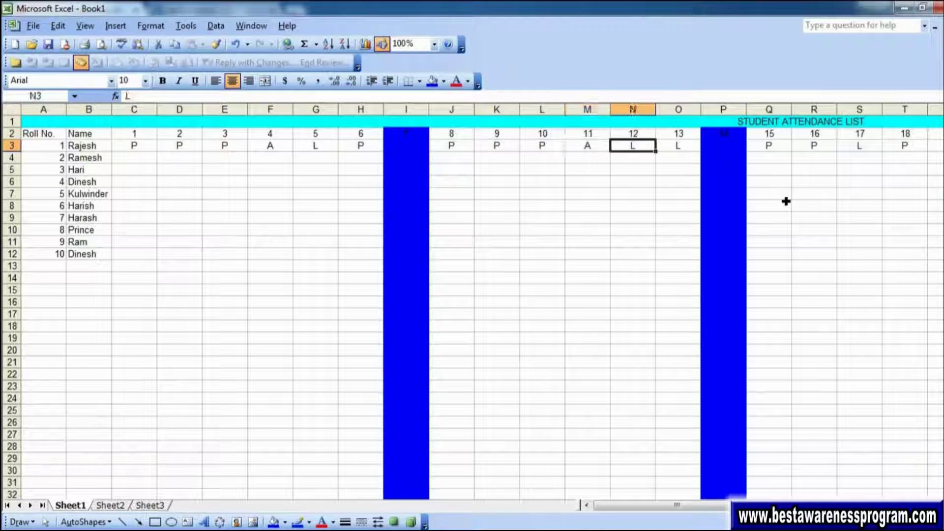
pyautogui.press('Right')
pyautogui.press('Right')
pyautogui.press('Right')
pyautogui.press('Right')
pyautogui.press('Right')
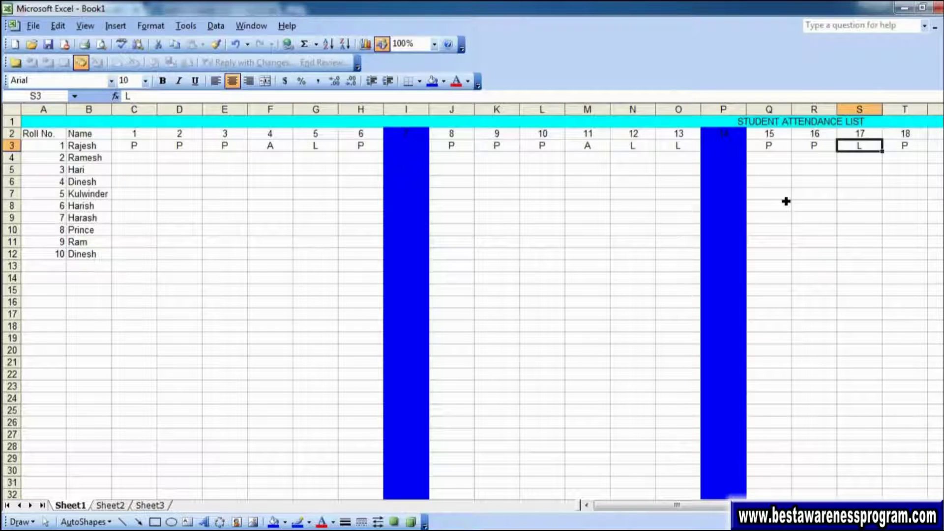
pyautogui.press('Right')
pyautogui.press('Right')
pyautogui.press('Right')
pyautogui.press('Left')
pyautogui.press('Left')
pyautogui.press('Right')
pyautogui.press('Right')
pyautogui.press('Right')
pyautogui.press('Right')
pyautogui.press('Right')
pyautogui.press('Right')
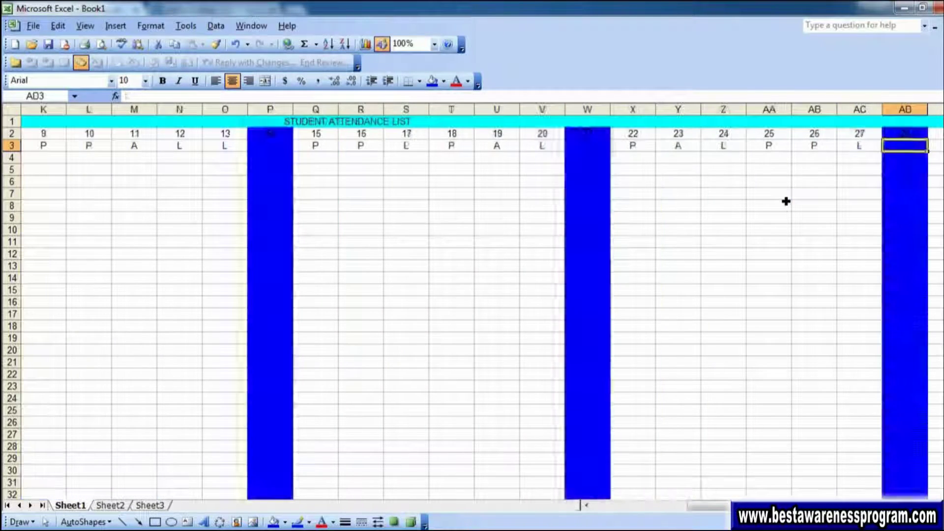
pyautogui.press('Right')
pyautogui.press('Right')
pyautogui.press('Right')
pyautogui.write('=')
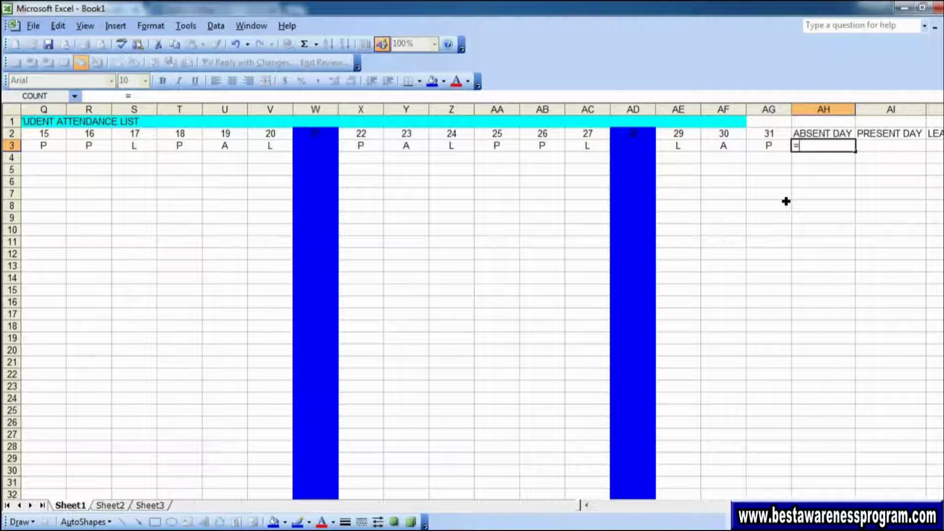
# Step: Enter =COUNTIF(C3:AG3,"A") in AH3, giving 5 absent days
pyautogui.write('countif(')
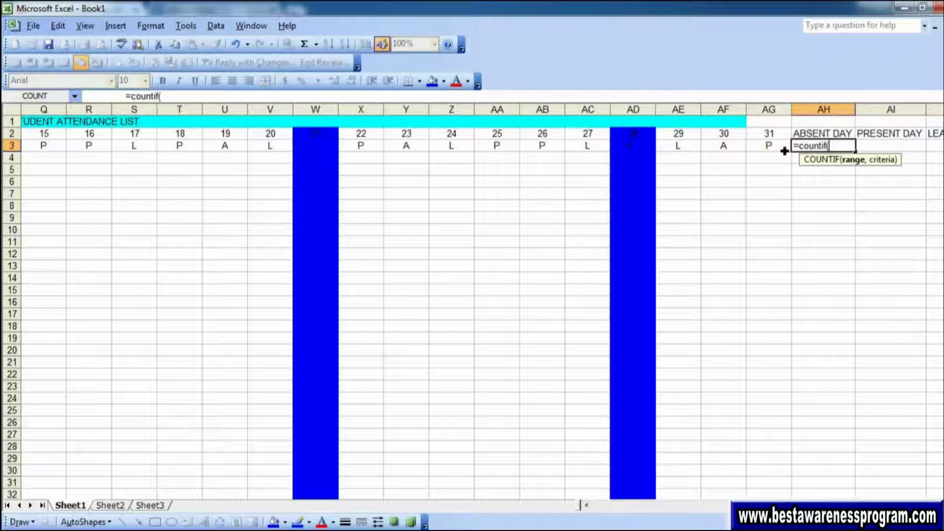
pyautogui.click(460, 162)
pyautogui.click(427, 147)
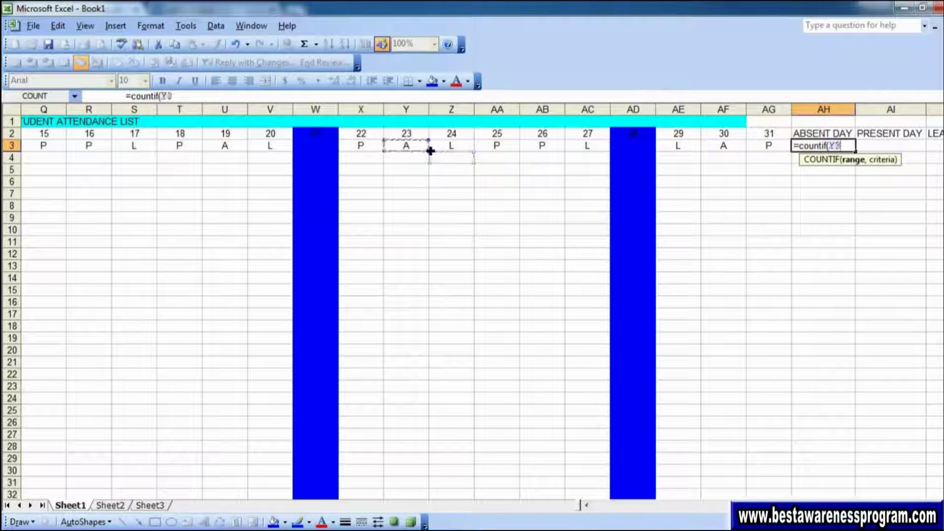
pyautogui.press('Left')
pyautogui.press('Left')
pyautogui.press('Left')
pyautogui.press('Left')
pyautogui.press('Left')
pyautogui.press('Left')
pyautogui.press('Left')
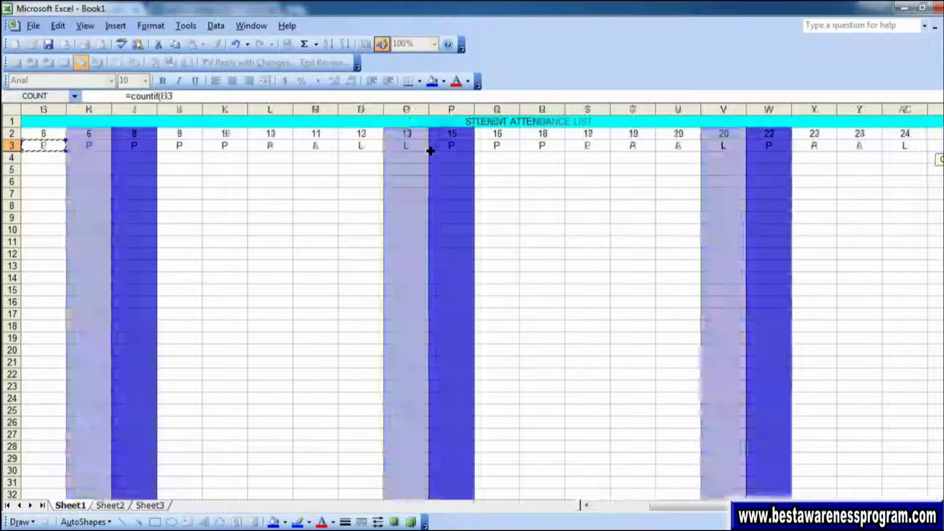
pyautogui.press('Left')
pyautogui.press('Left')
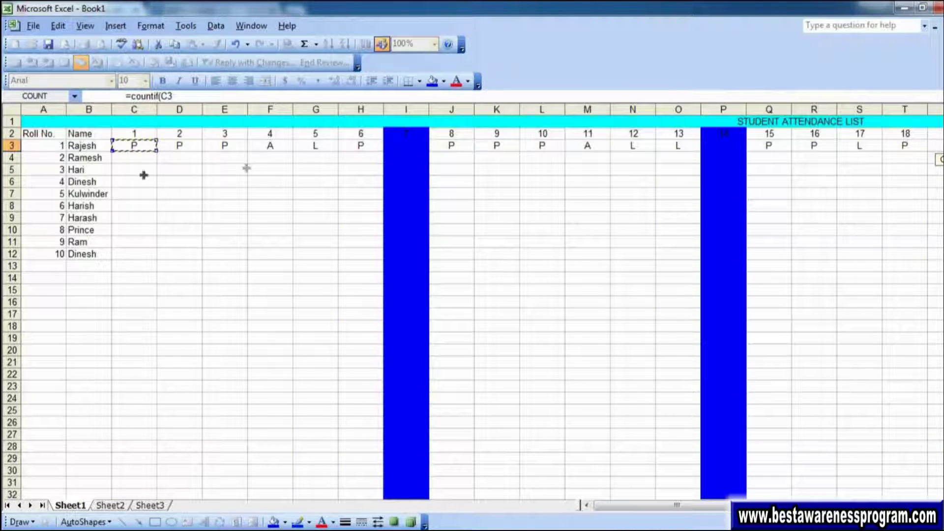
pyautogui.moveTo(154, 151)
pyautogui.mouseDown()
pyautogui.moveTo(930, 150)
pyautogui.moveTo(878, 152)
pyautogui.mouseUp()
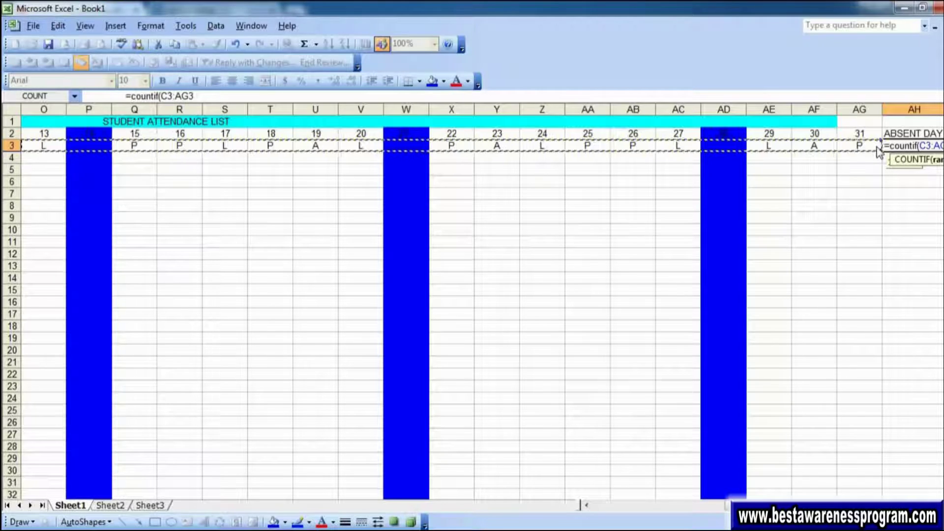
pyautogui.write(',')
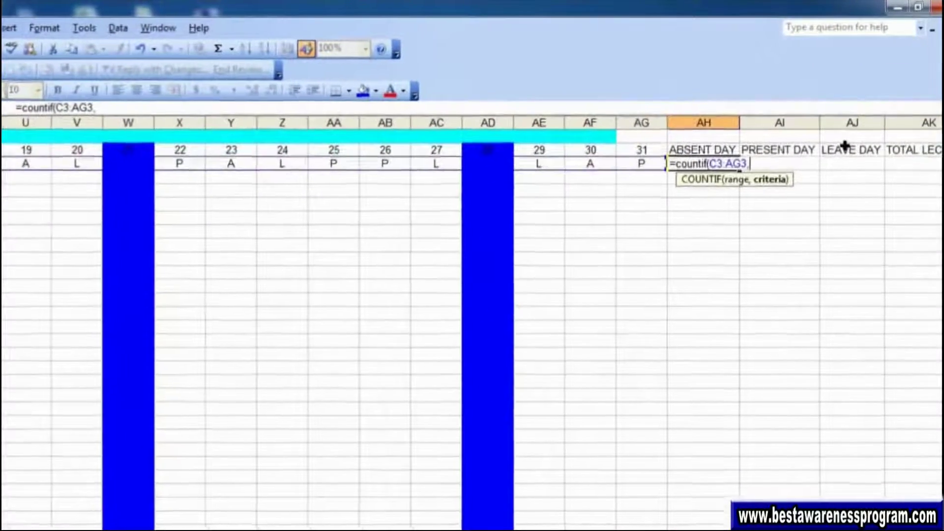
pyautogui.write('"')
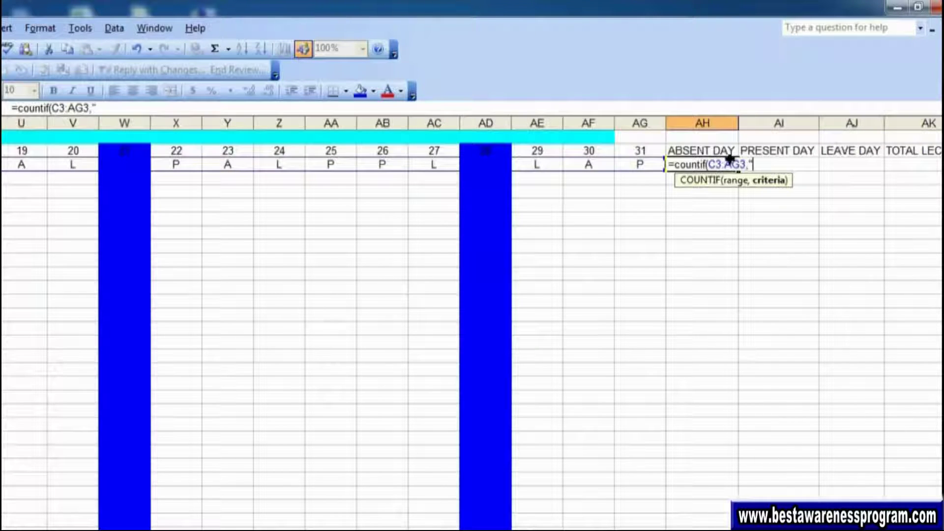
pyautogui.write('A')
pyautogui.write('"')
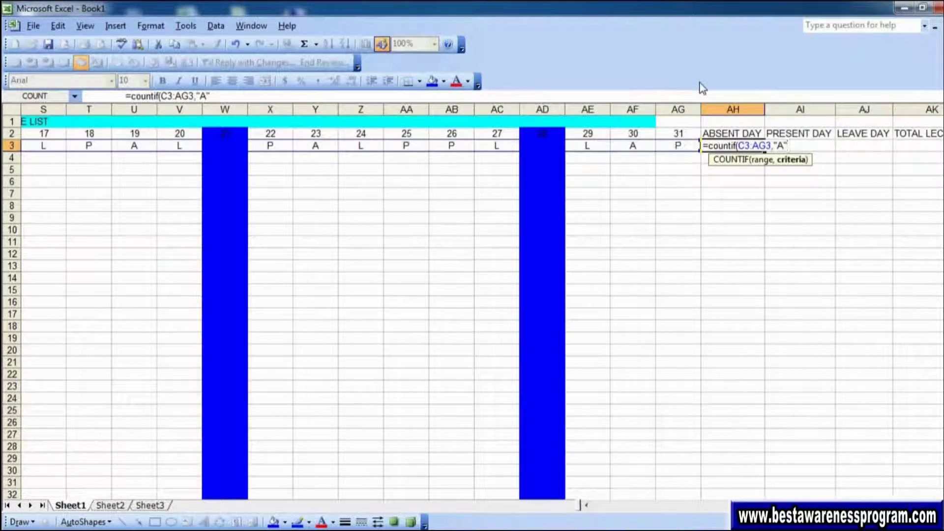
pyautogui.press('Return')
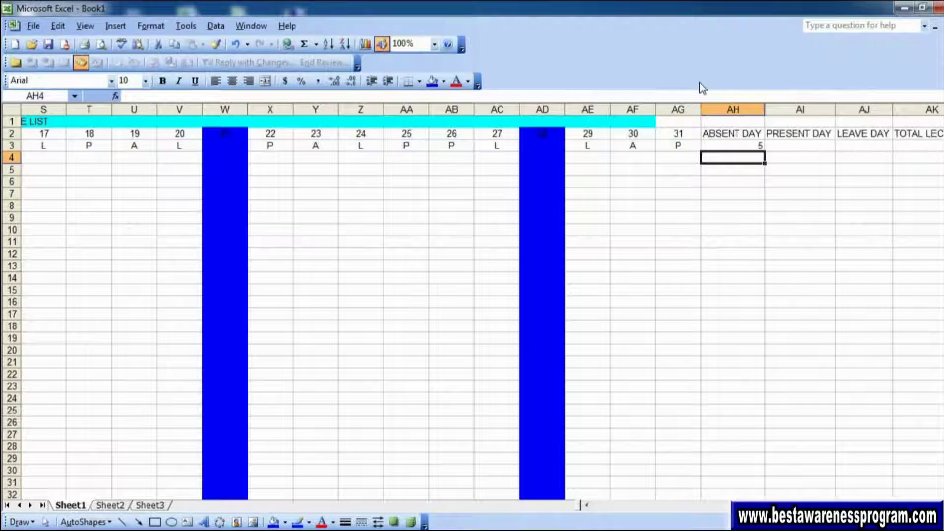
pyautogui.press('Up')
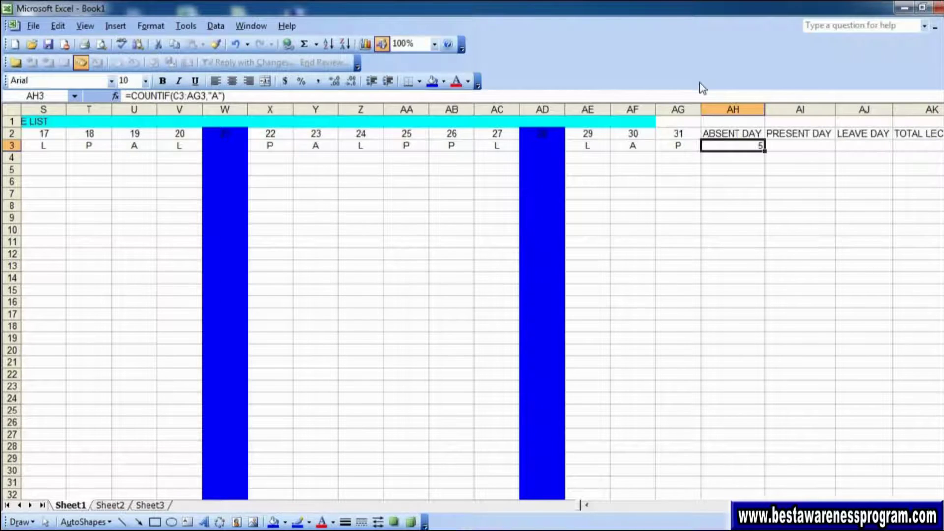
# Step: Enter =COUNTIF(C3:AG3,"p") in AI3, giving 14 present days
pyautogui.press('Right')
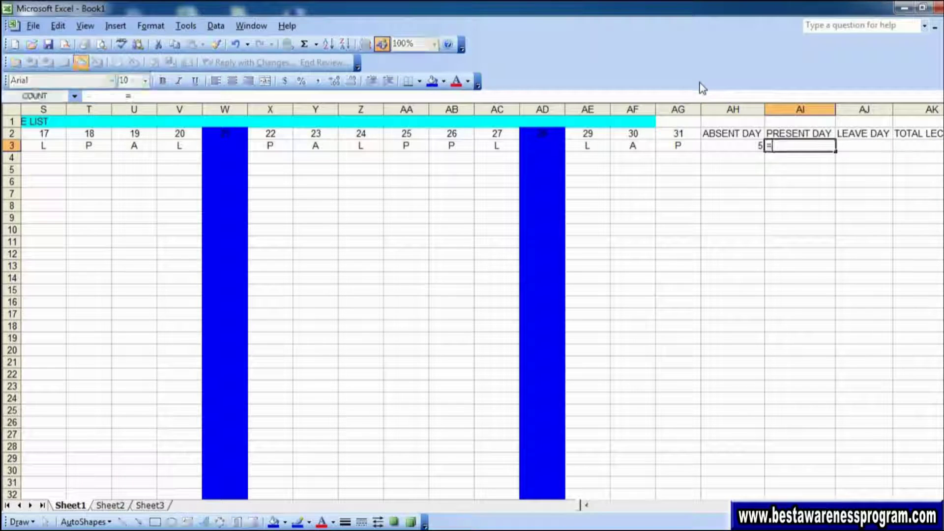
pyautogui.hscroll(4, 699, 137)
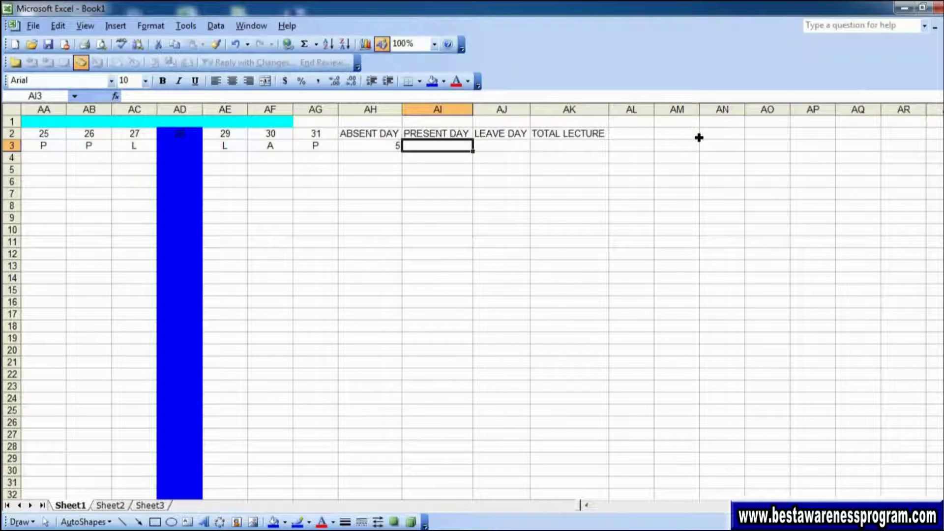
pyautogui.write('=')
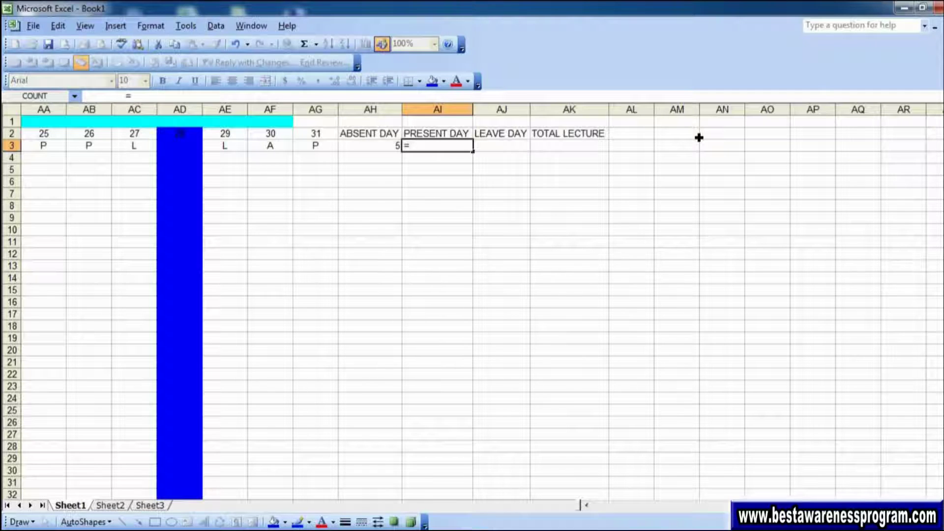
pyautogui.write('c')
pyautogui.write('ountif')
pyautogui.write('(')
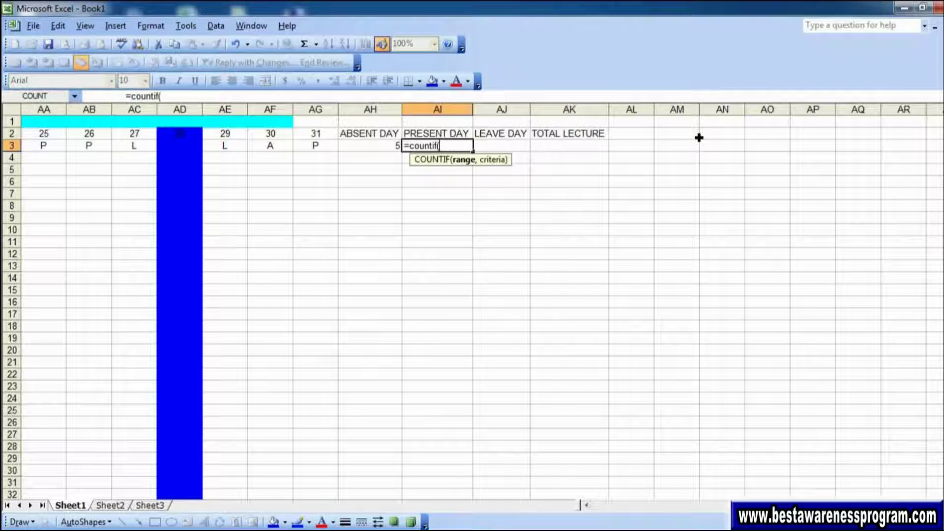
pyautogui.click(337, 156)
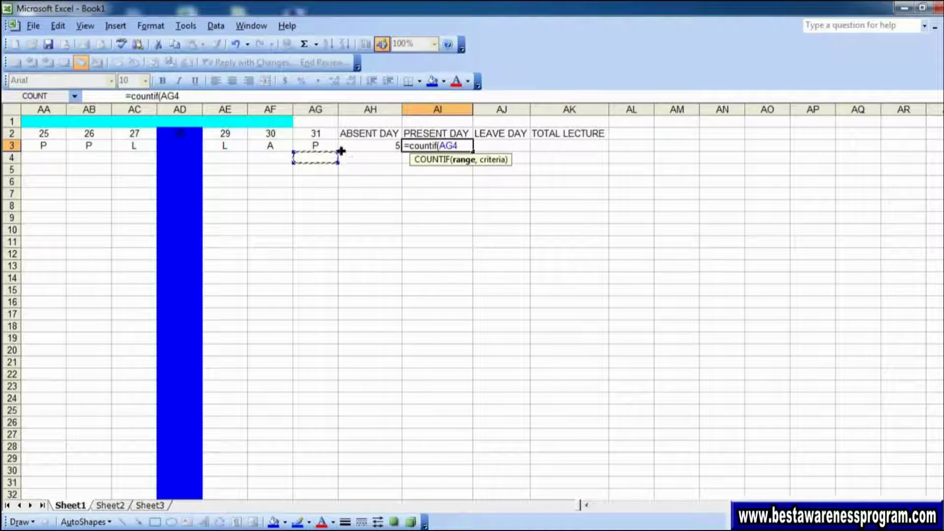
pyautogui.moveTo(134, 145); pyautogui.dragTo(451, 146)
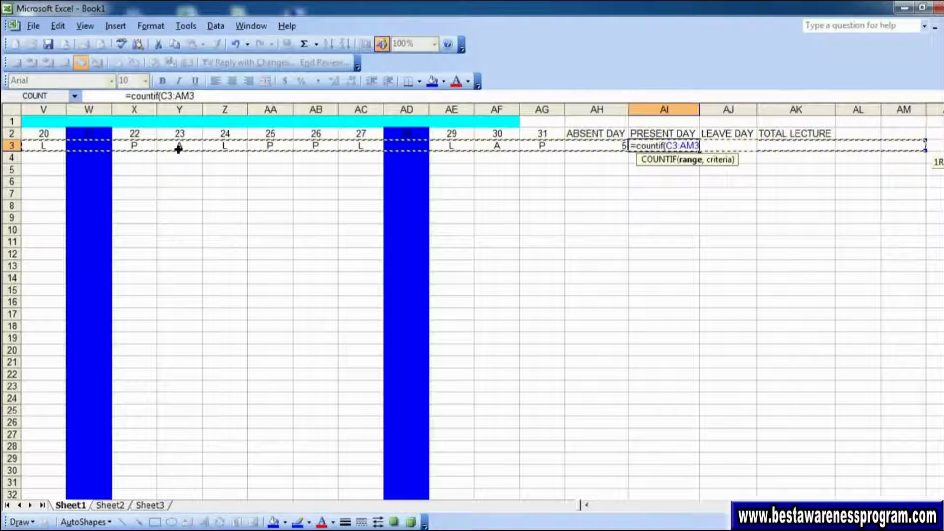
pyautogui.moveTo(178, 149)
pyautogui.mouseDown()
pyautogui.moveTo(727, 146)
pyautogui.moveTo(520, 150)
pyautogui.moveTo(542, 145)
pyautogui.mouseUp()
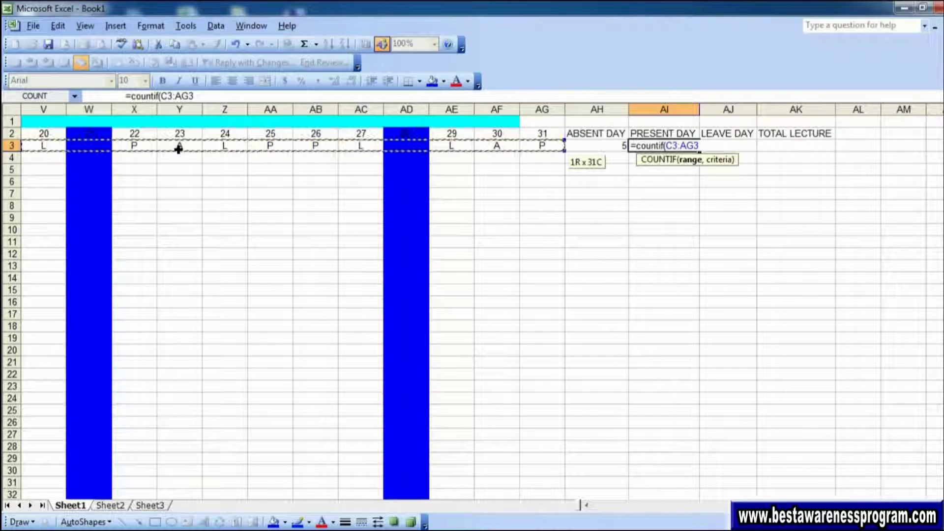
pyautogui.write(',')
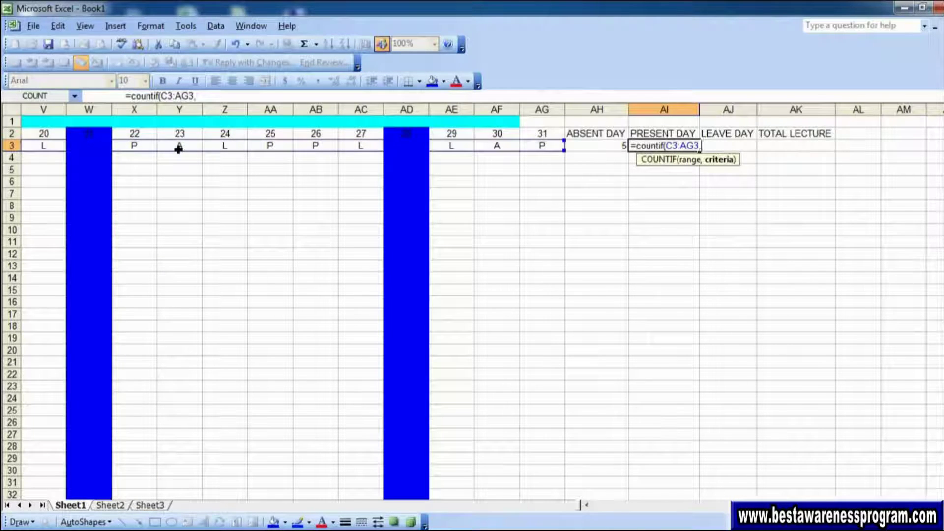
pyautogui.write('"')
pyautogui.write('(')
pyautogui.press('BackSpace')
pyautogui.write('p')
pyautogui.press('Return')
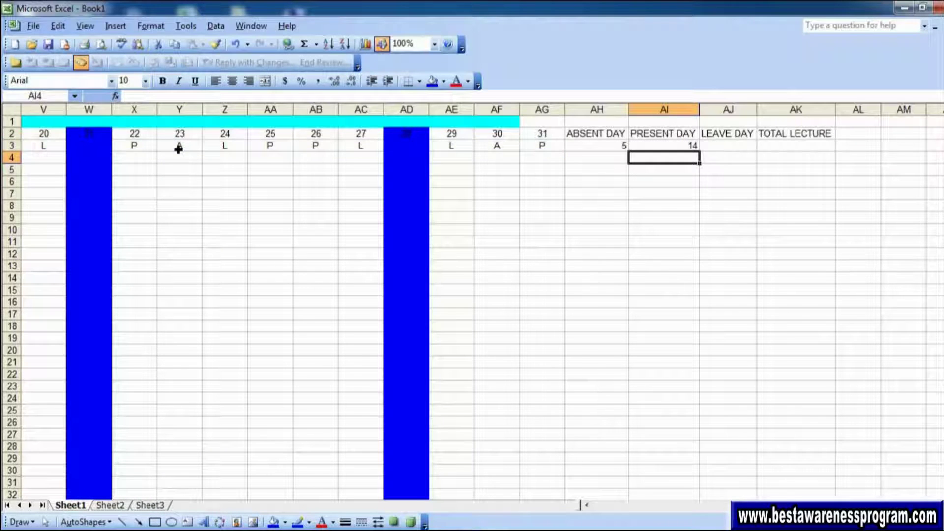
pyautogui.press('Up')
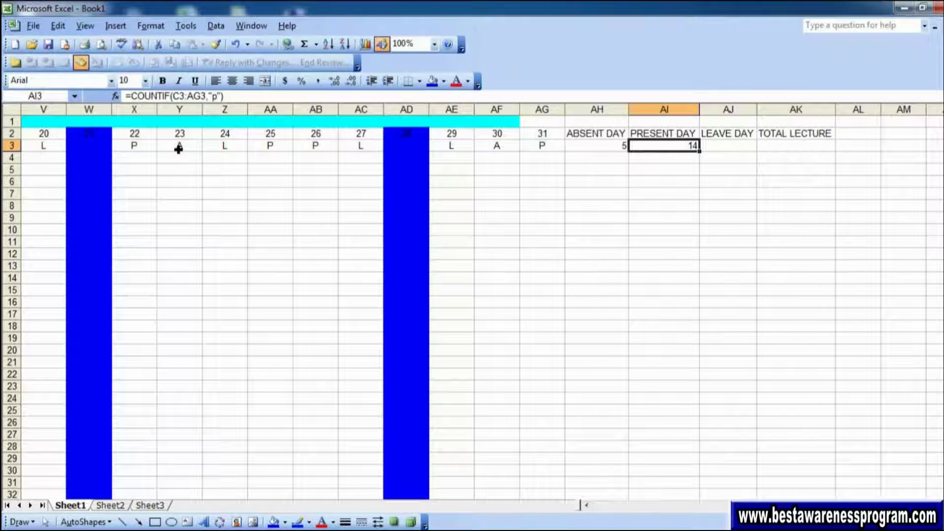
pyautogui.press('Left')
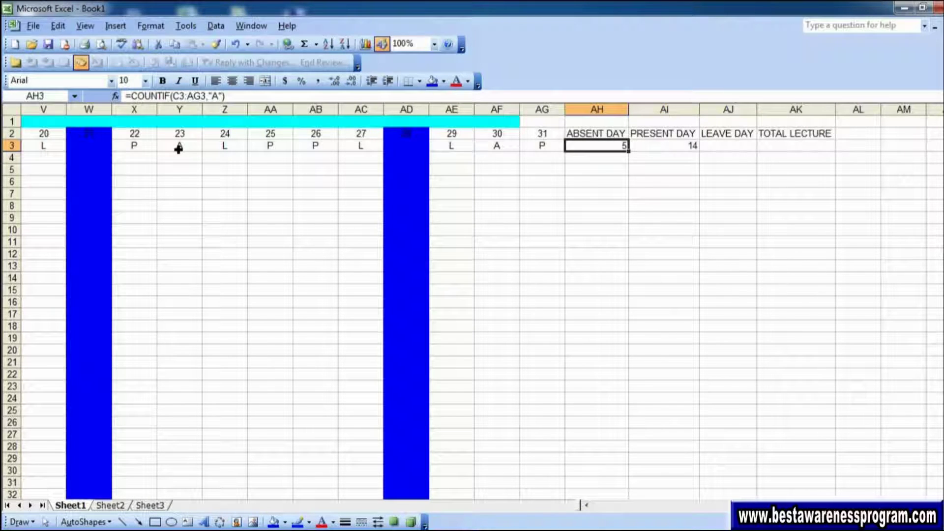
pyautogui.press('Left')
pyautogui.press('Left')
pyautogui.press('Left')
pyautogui.press('Left')
pyautogui.press('Left')
pyautogui.press('Left')
pyautogui.press('Left')
pyautogui.press('Left')
pyautogui.press('Left')
pyautogui.press('Left')
pyautogui.press('Left')
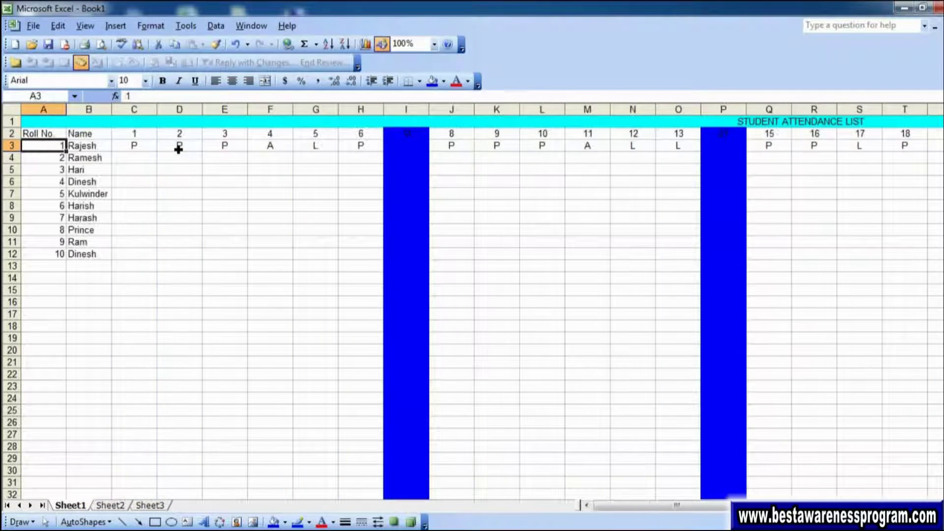
pyautogui.press('Right')
pyautogui.press('Right')
pyautogui.press('Right')
pyautogui.press('Right')
pyautogui.press('Right')
pyautogui.press('Right')
pyautogui.press('Right')
pyautogui.press('Right')
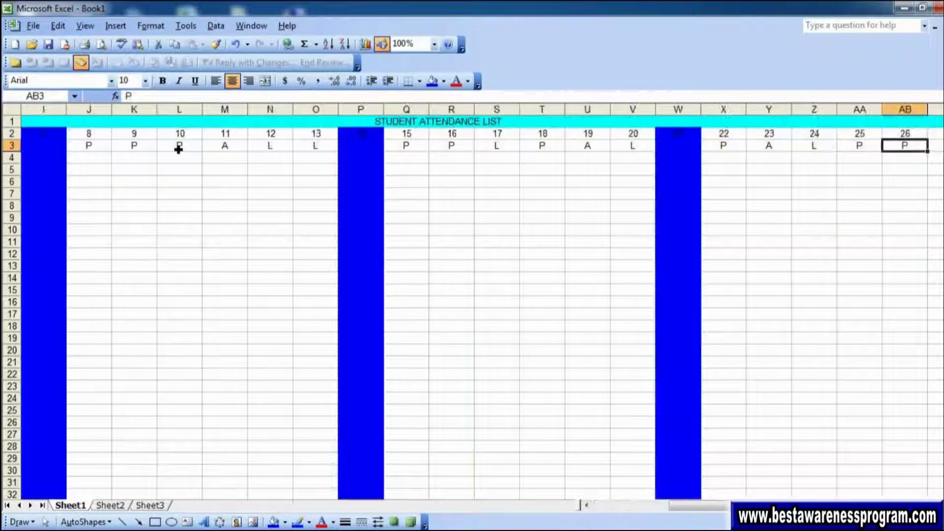
pyautogui.press('Right')
pyautogui.press('Right')
pyautogui.press('Right')
pyautogui.press('Left')
pyautogui.press('Left')
pyautogui.press('Left')
pyautogui.press('Left')
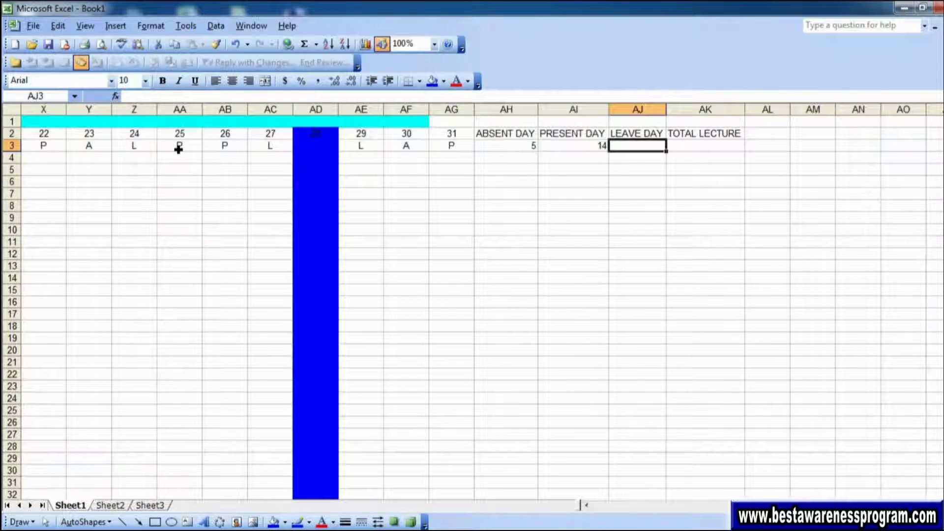
pyautogui.write('if')
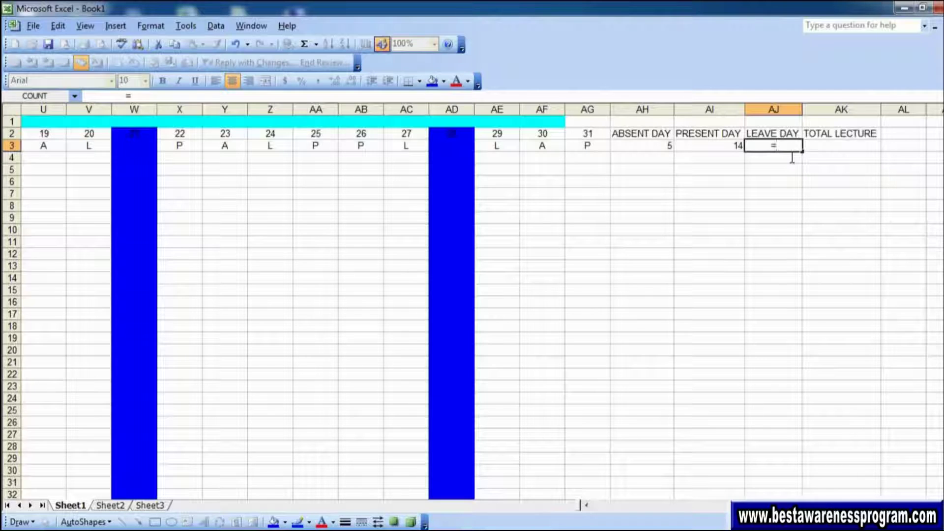
pyautogui.write('count')
pyautogui.write('if(')
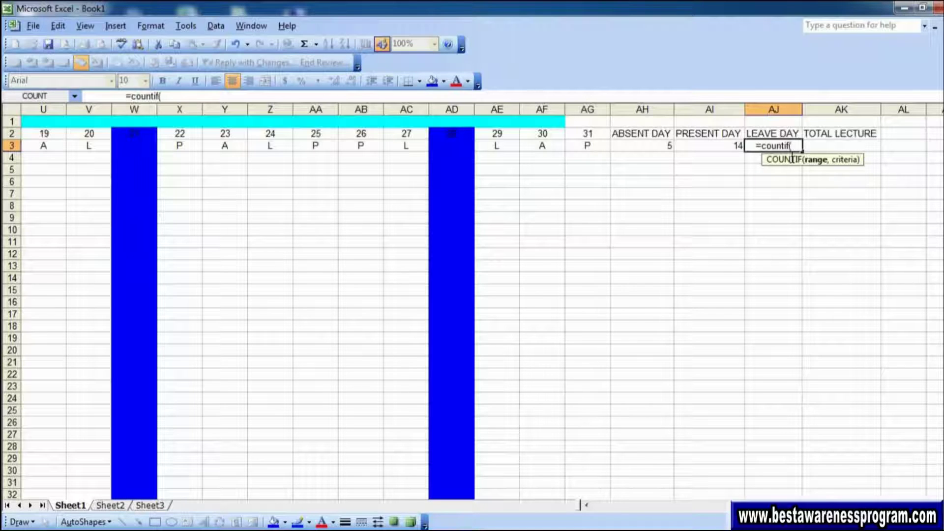
# Step: Complete =COUNTIF(C3:AG3,"L") in AJ3 to count the first student's 8 leave days
pyautogui.press('Left')
pyautogui.press('Left')
pyautogui.press('Left')
pyautogui.press('Left')
pyautogui.press('Left')
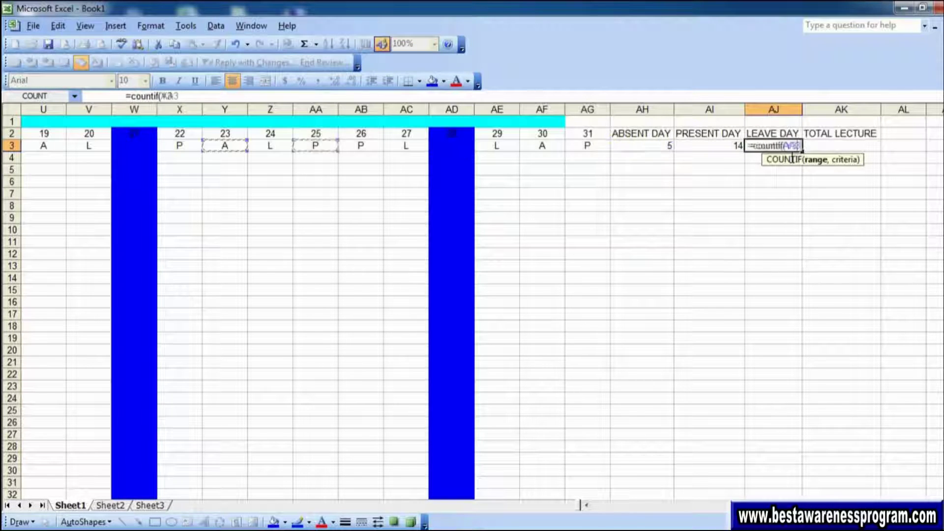
pyautogui.press('Left')
pyautogui.press('Left')
pyautogui.press('Left')
pyautogui.press('Left')
pyautogui.press('Left')
pyautogui.press('Left')
pyautogui.press('Left')
pyautogui.press('Left')
pyautogui.press('Right')
pyautogui.press('Right')
pyautogui.hotkey('shift', 'Right')
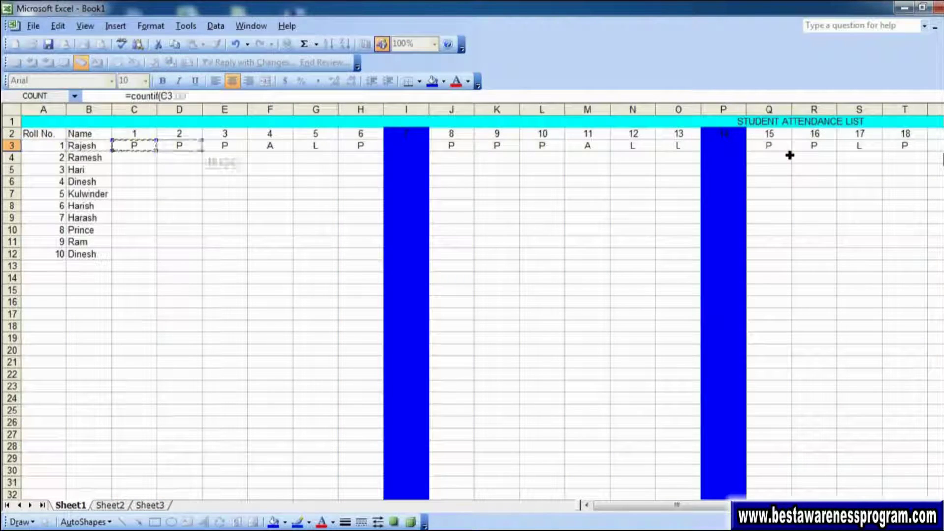
pyautogui.hotkey('shift', 'Right')
pyautogui.hotkey('shift', 'Right')
pyautogui.hotkey('shift', 'Right')
pyautogui.hotkey('shift', 'Right')
pyautogui.hotkey('shift', 'Right')
pyautogui.hotkey('shift', 'Right')
pyautogui.hotkey('shift', 'Right')
pyautogui.hotkey('shift', 'Right')
pyautogui.hotkey('shift', 'Right')
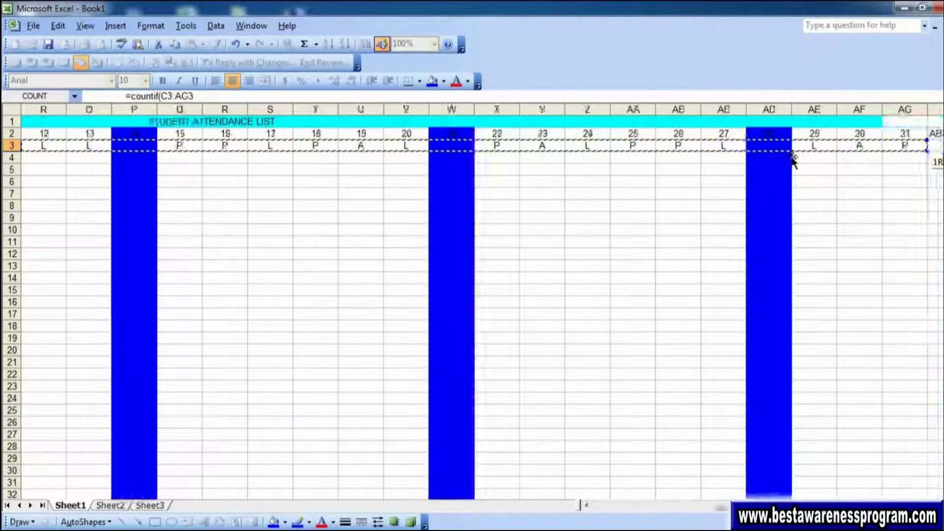
pyautogui.hotkey('shift', 'Right')
pyautogui.hotkey('shift', 'Right')
pyautogui.hotkey('shift', 'Right')
pyautogui.hotkey('shift', 'Left')
pyautogui.hotkey('shift', 'Left')
pyautogui.hotkey('shift', 'Left')
pyautogui.hotkey('shift', 'Left')
pyautogui.hotkey('shift', 'Left')
pyautogui.hotkey('shift', 'Right')
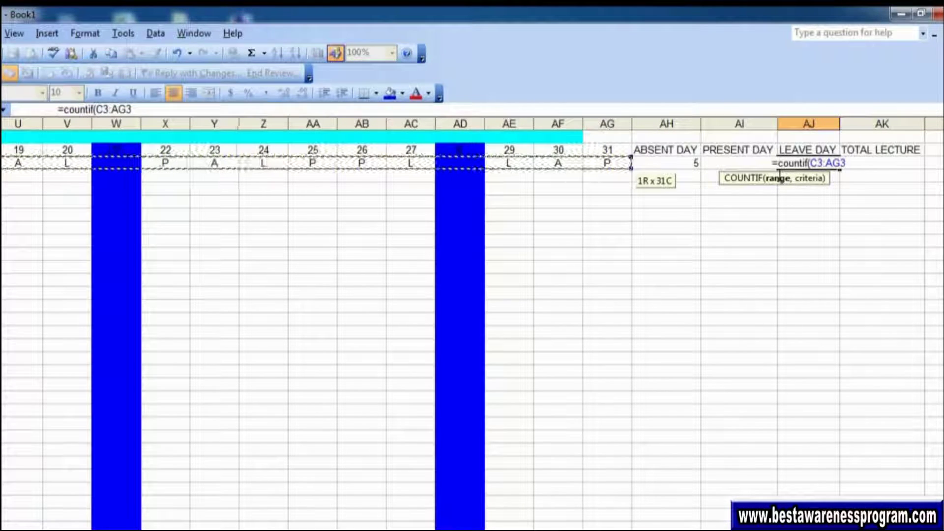
pyautogui.write(',')
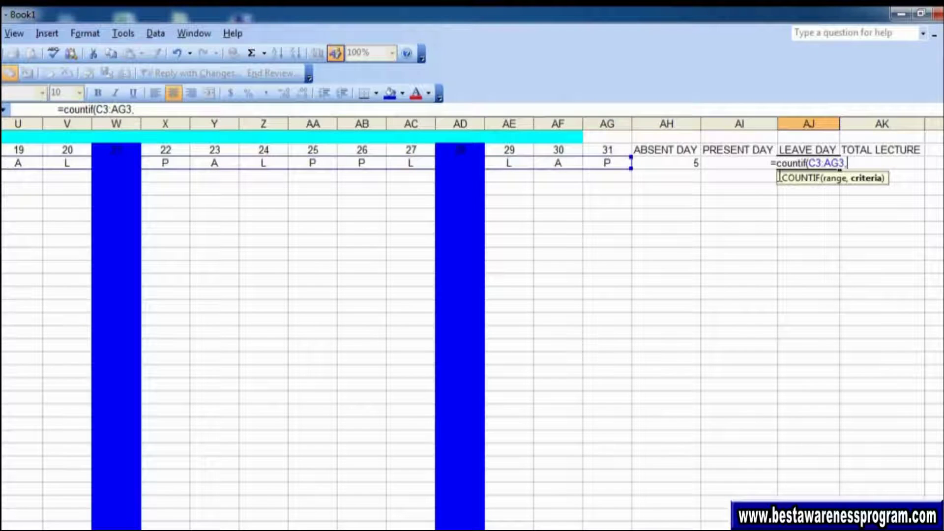
pyautogui.write('"')
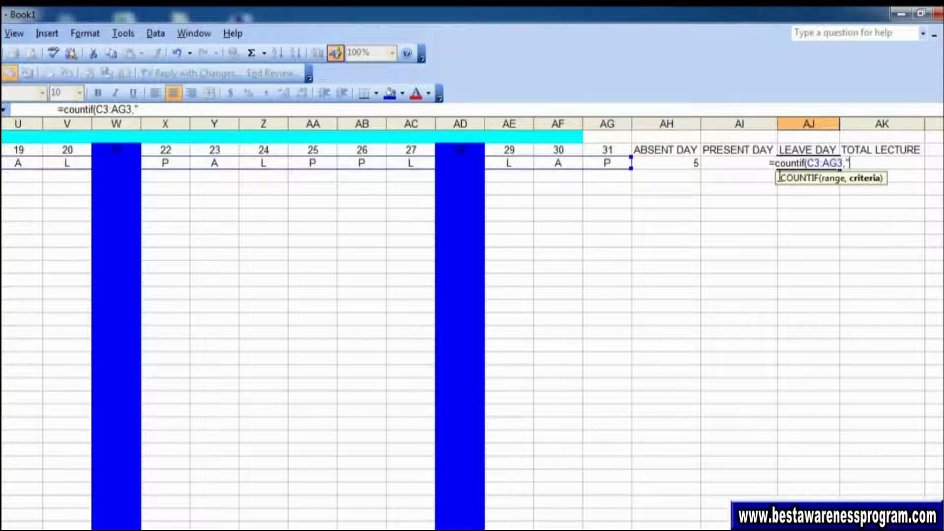
pyautogui.write('L')
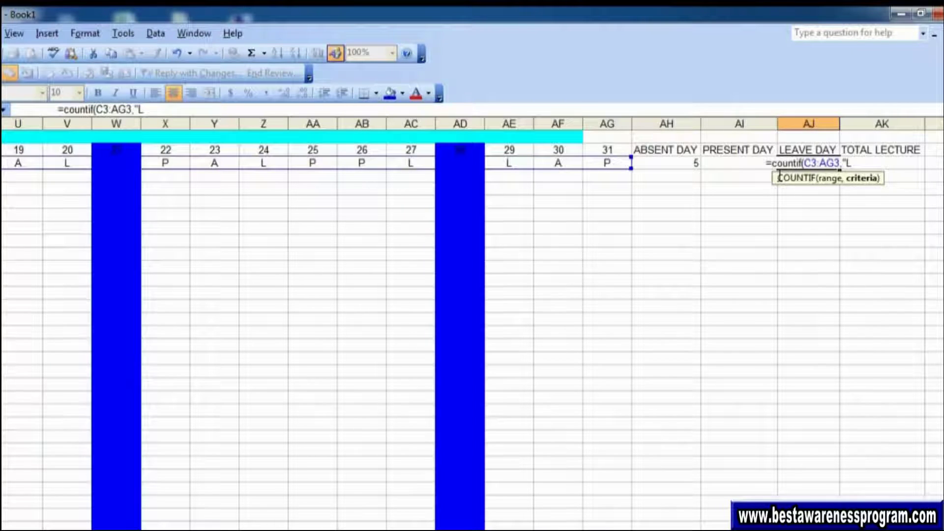
pyautogui.write('"')
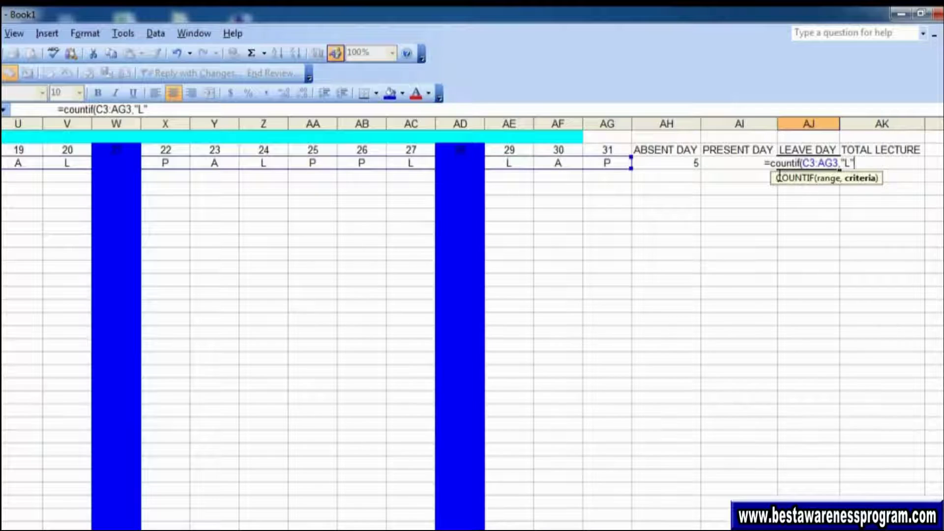
pyautogui.press('Return')
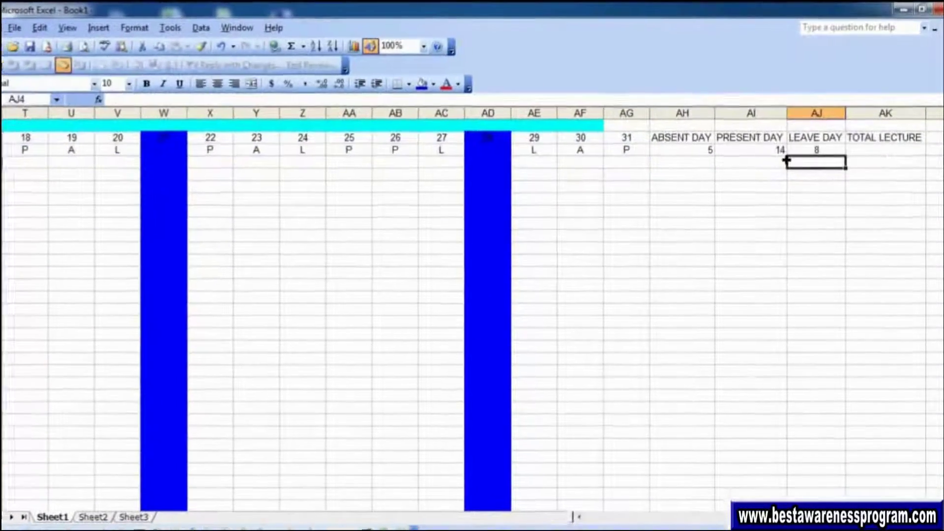
# Step: Check the absent and present counts (5 and 14) next to the leave total
pyautogui.press('Up')
pyautogui.press('Left')
pyautogui.press('Left')
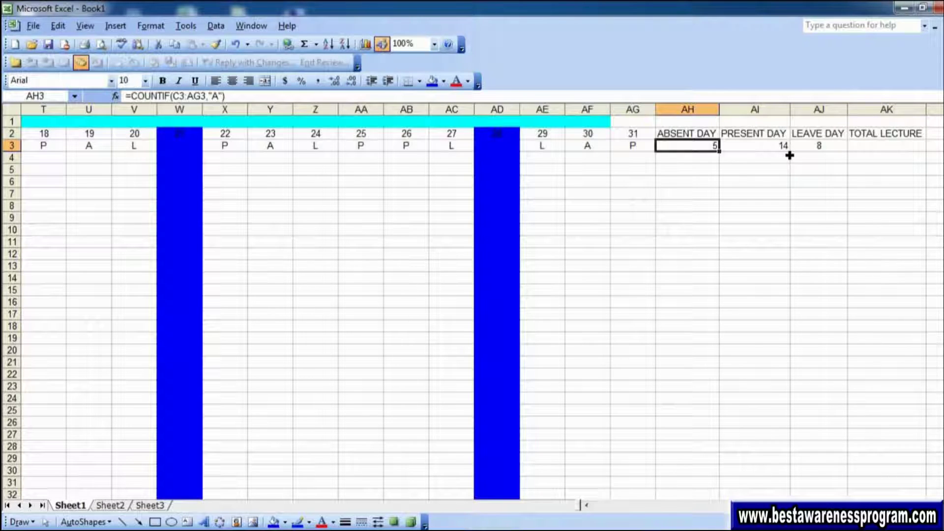
pyautogui.press('Right')
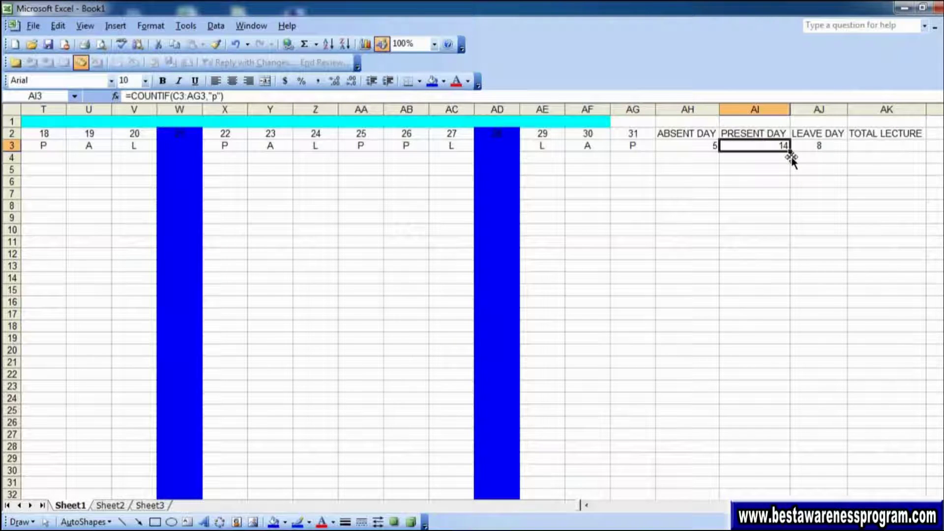
pyautogui.press('Right')
pyautogui.press('Right')
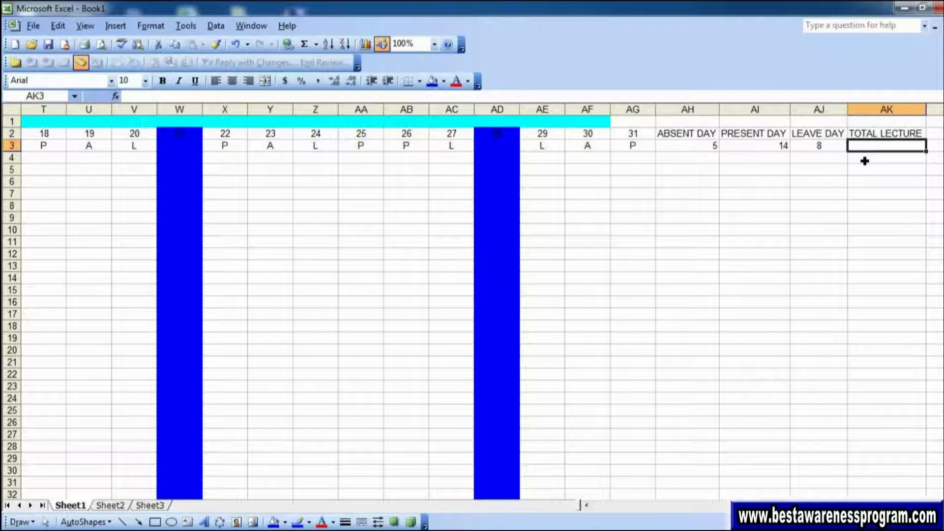
# Step: Enter =SUM(AH3:AJ3) in AK3 so the first student's total lectures read 27
pyautogui.write('=')
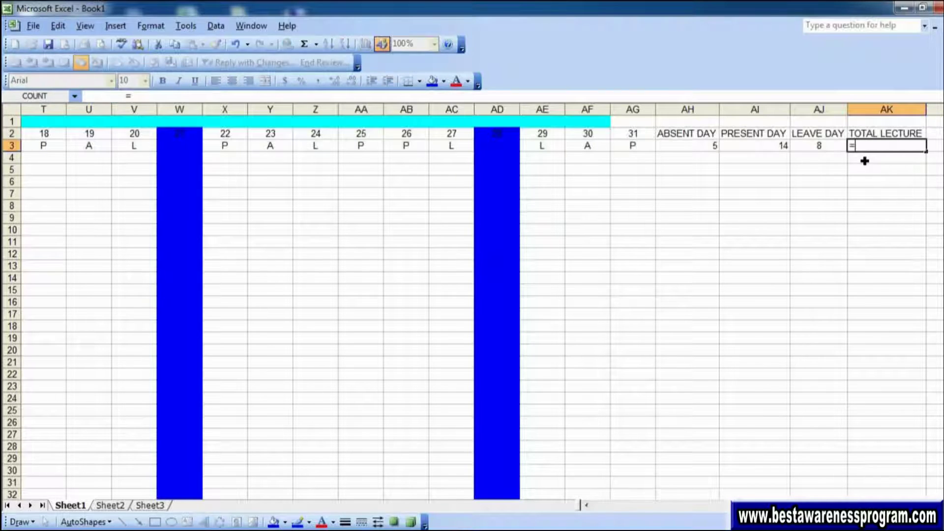
pyautogui.write('Sum')
pyautogui.write('(')
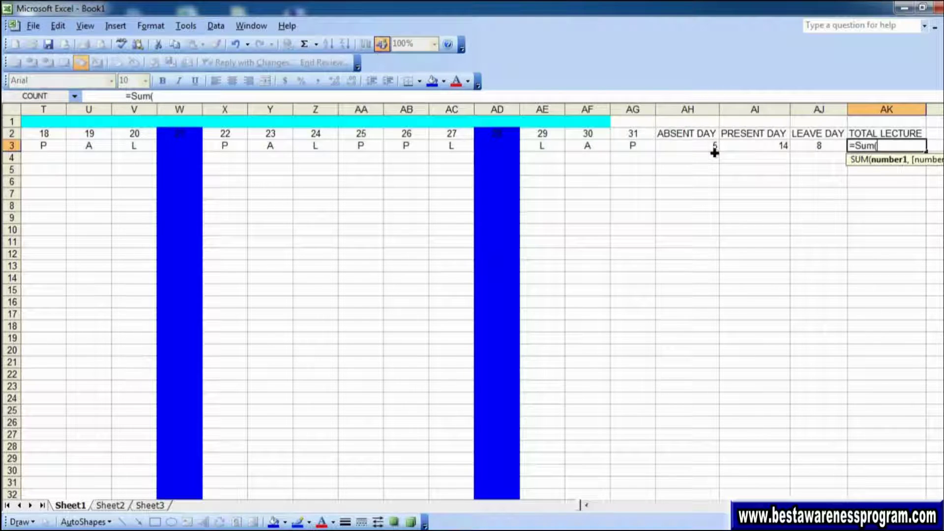
pyautogui.moveTo(716, 150); pyautogui.dragTo(818, 147)
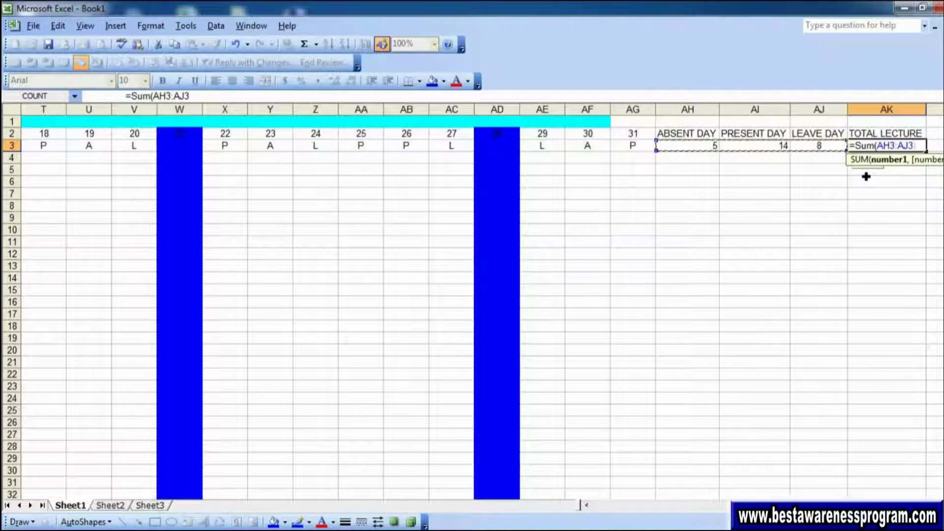
pyautogui.write(')')
pyautogui.press('Return')
pyautogui.press('Up')
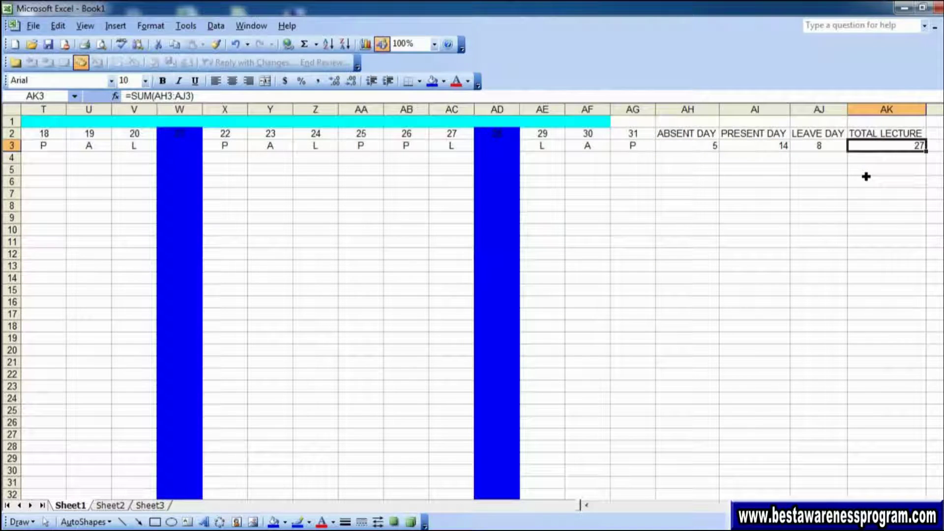
pyautogui.click(800, 138)
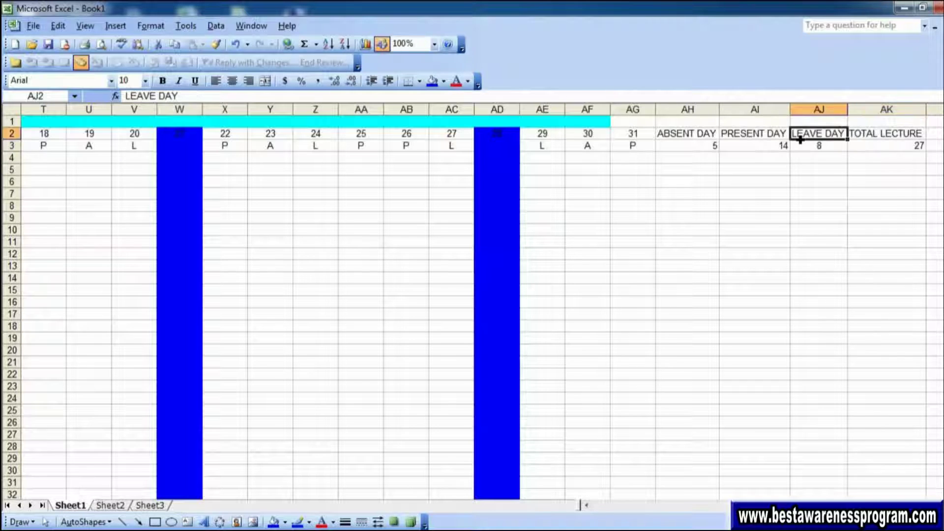
pyautogui.press('Down')
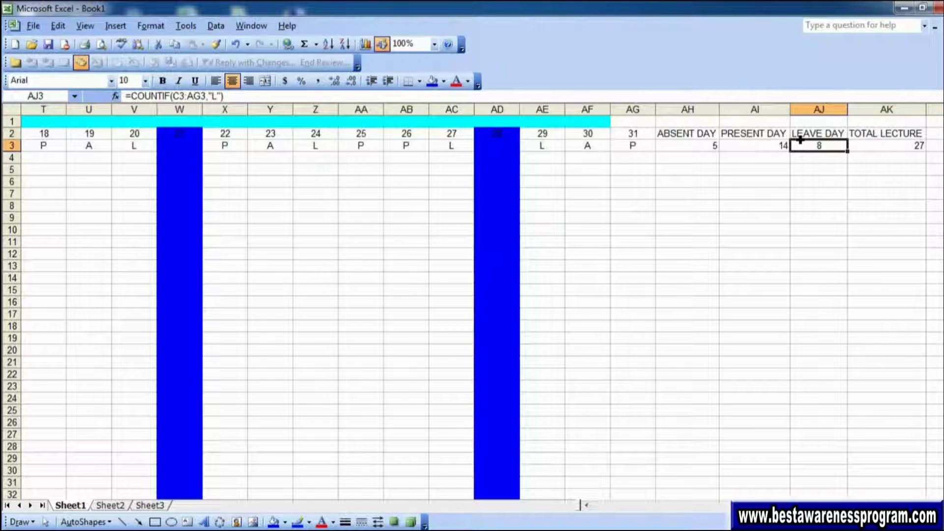
pyautogui.press('Left')
pyautogui.press('Right')
pyautogui.press('Right')
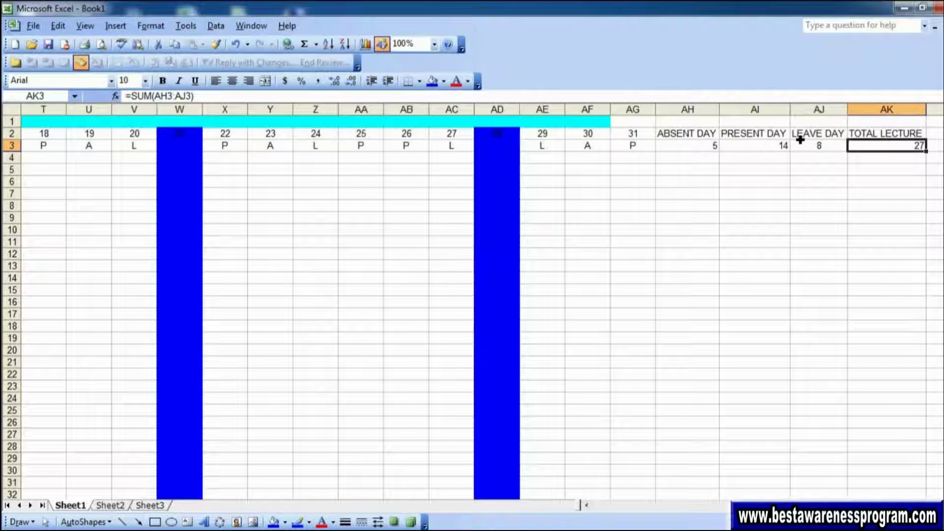
pyautogui.press('Left')
pyautogui.press('Left')
pyautogui.press('Left')
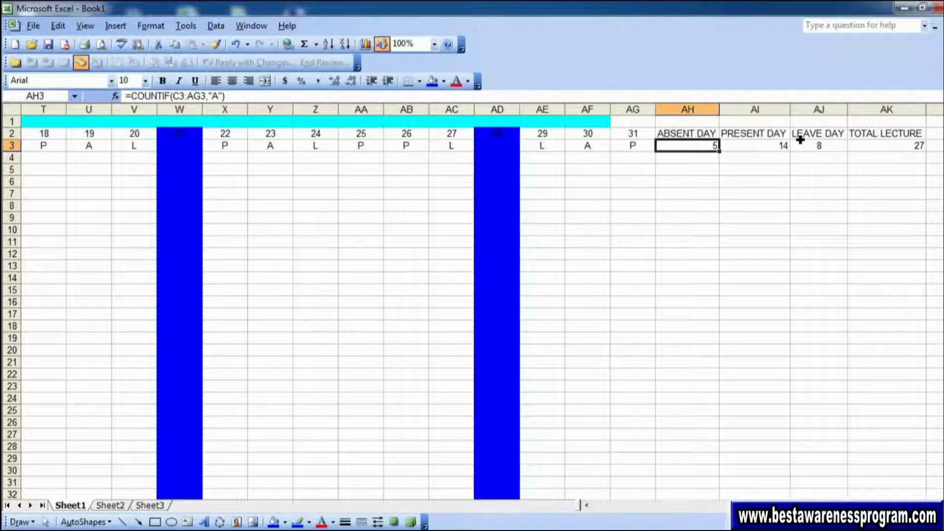
pyautogui.press('Right')
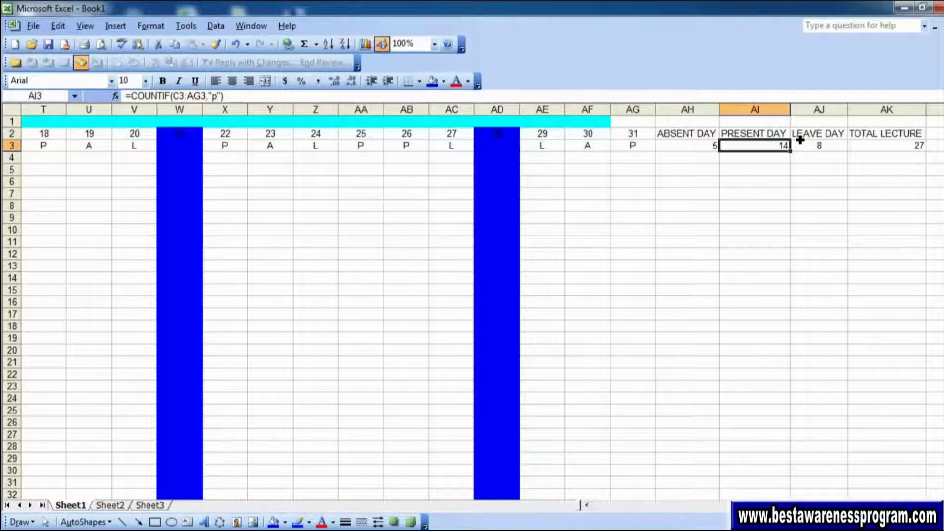
pyautogui.press('Right')
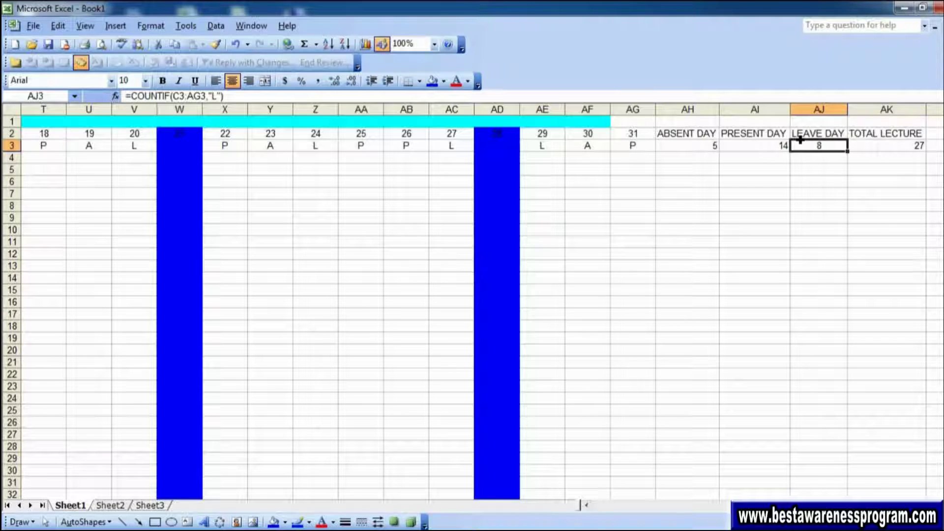
pyautogui.press('Left')
pyautogui.press('Left')
pyautogui.press('Left')
pyautogui.press('Left')
pyautogui.press('Left')
pyautogui.press('Left')
pyautogui.press('Left')
pyautogui.press('Left')
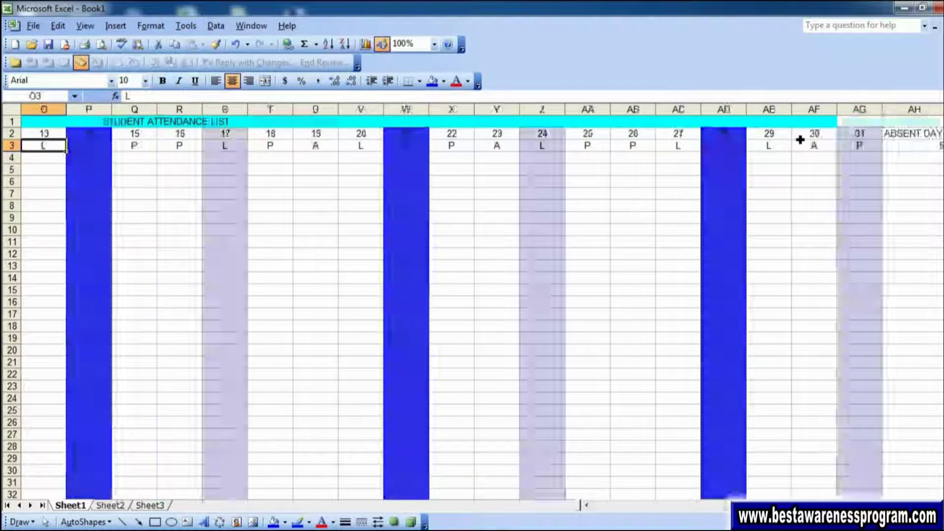
pyautogui.press('Left')
pyautogui.press('Left')
pyautogui.press('Left')
pyautogui.press('Left')
pyautogui.press('Left')
pyautogui.press('Left')
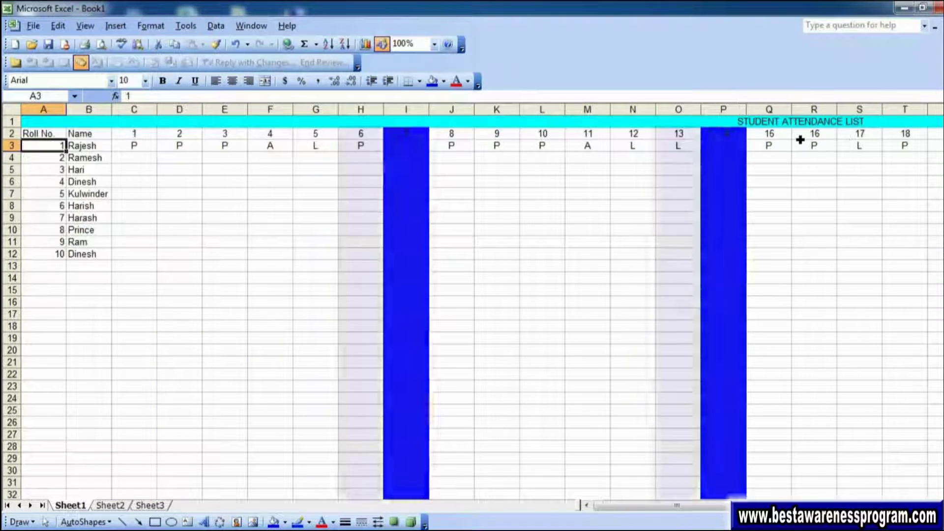
pyautogui.press('Right')
pyautogui.press('Right')
pyautogui.press('Down')
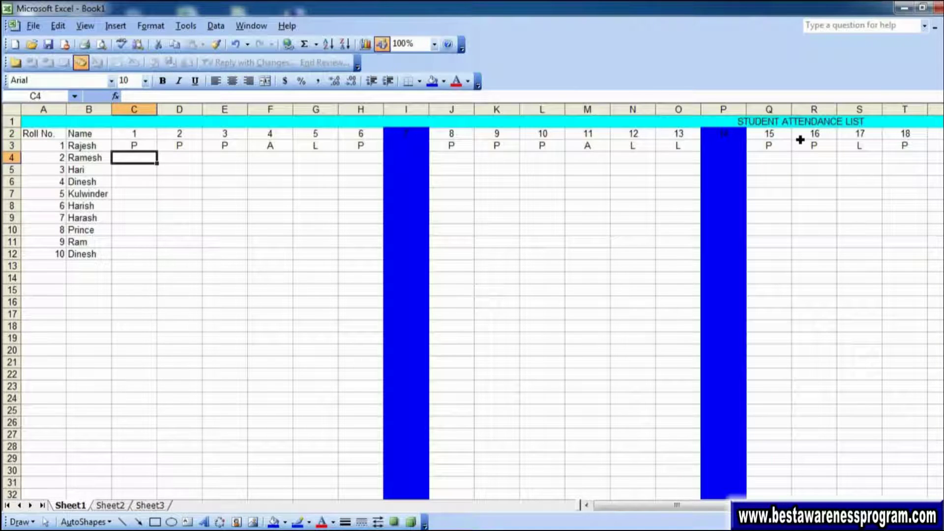
# Step: Mark the second student's days 1–13 in row 4 with P, A and L, skipping blue day 7
pyautogui.press('Right')
pyautogui.press('Right')
pyautogui.press('Left')
pyautogui.press('Left')
pyautogui.write('P')
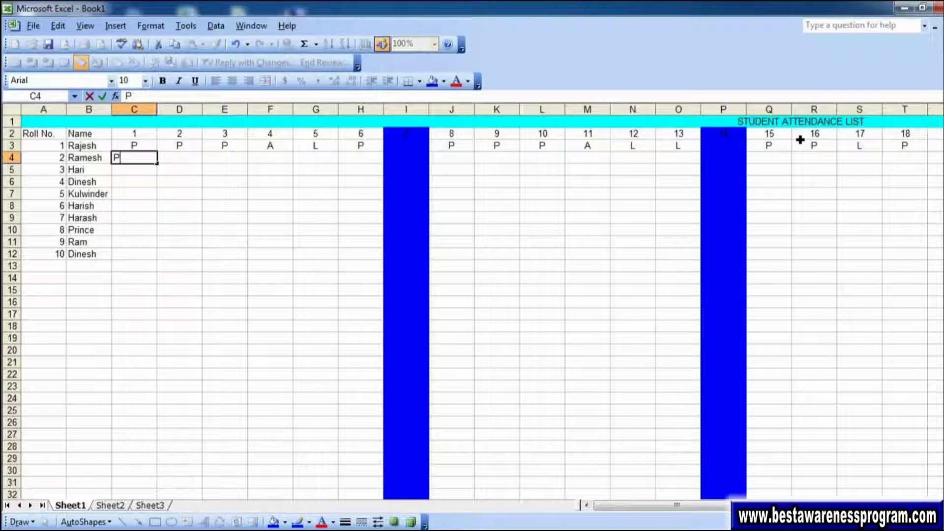
pyautogui.press('Right')
pyautogui.write('P')
pyautogui.press('Right')
pyautogui.write('A')
pyautogui.press('Right')
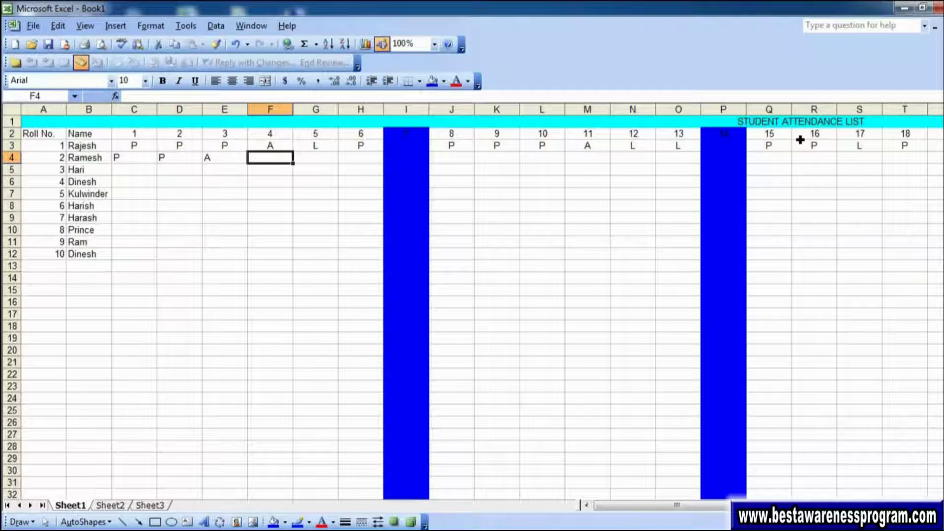
pyautogui.write('L')
pyautogui.press('Right')
pyautogui.write('P')
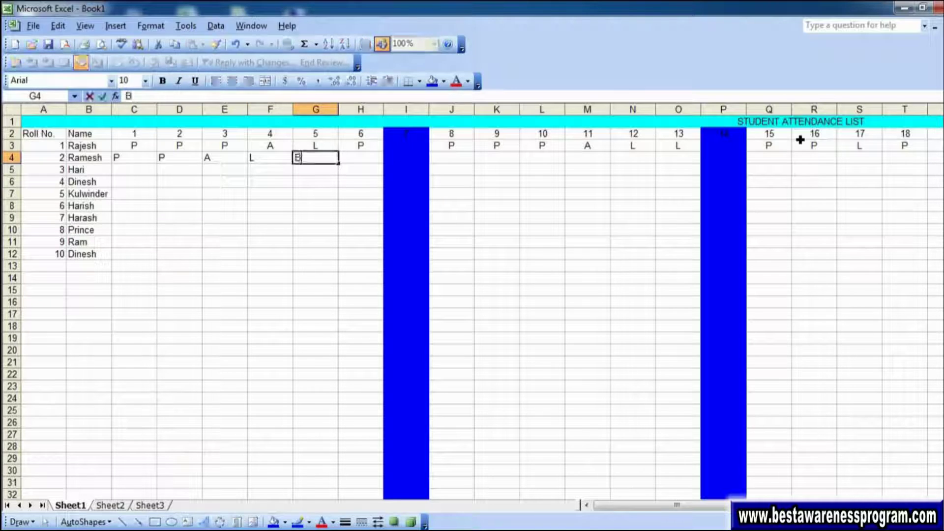
pyautogui.press('BackSpace')
pyautogui.write('P')
pyautogui.press('Right')
pyautogui.write('A')
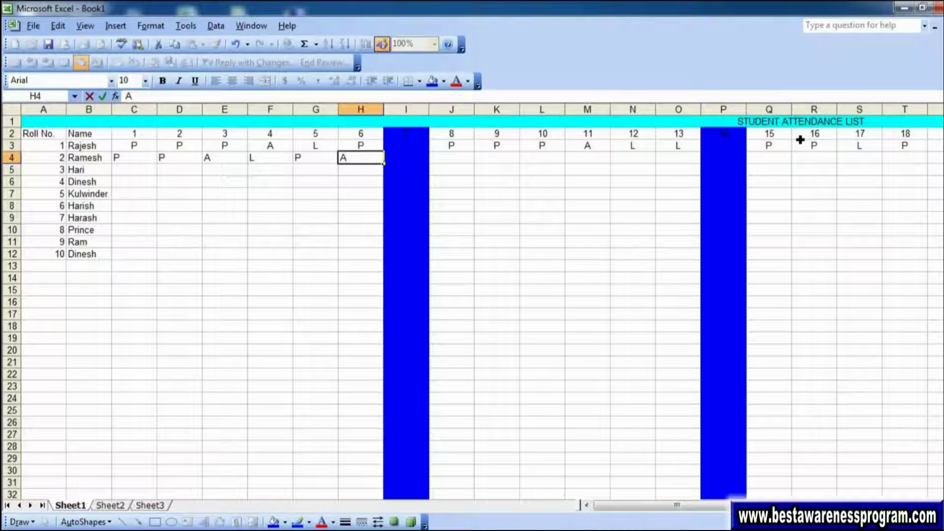
pyautogui.press('Right')
pyautogui.press('Right')
pyautogui.write('P')
pyautogui.press('Right')
pyautogui.write('L')
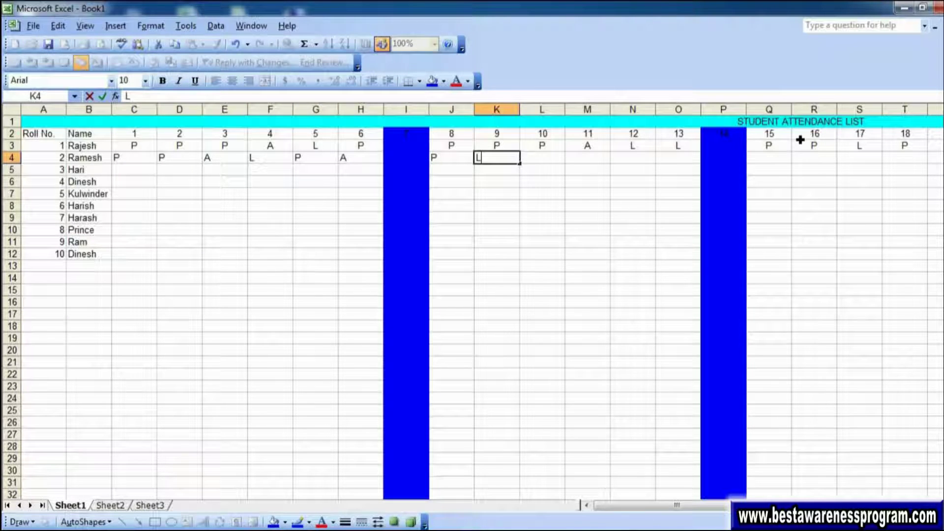
pyautogui.press('Right')
pyautogui.write('A')
pyautogui.press('Right')
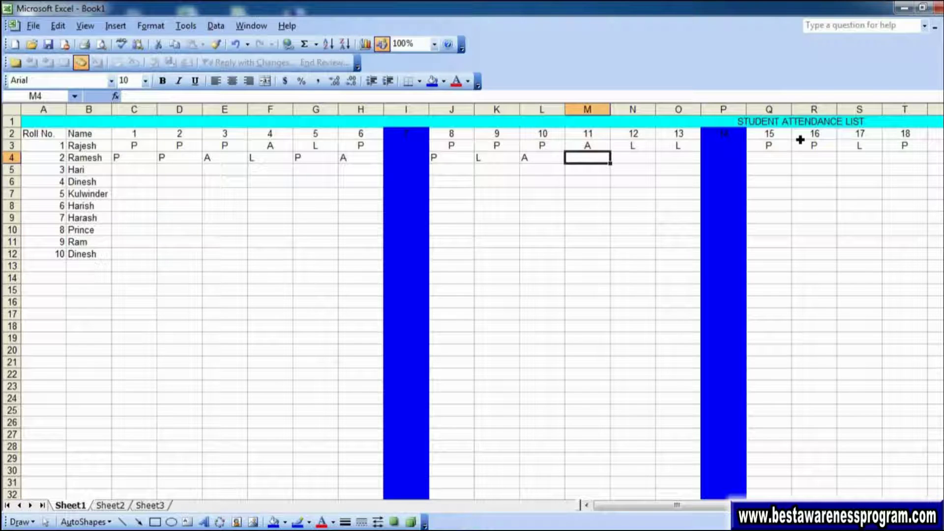
pyautogui.write('P')
pyautogui.press('Right')
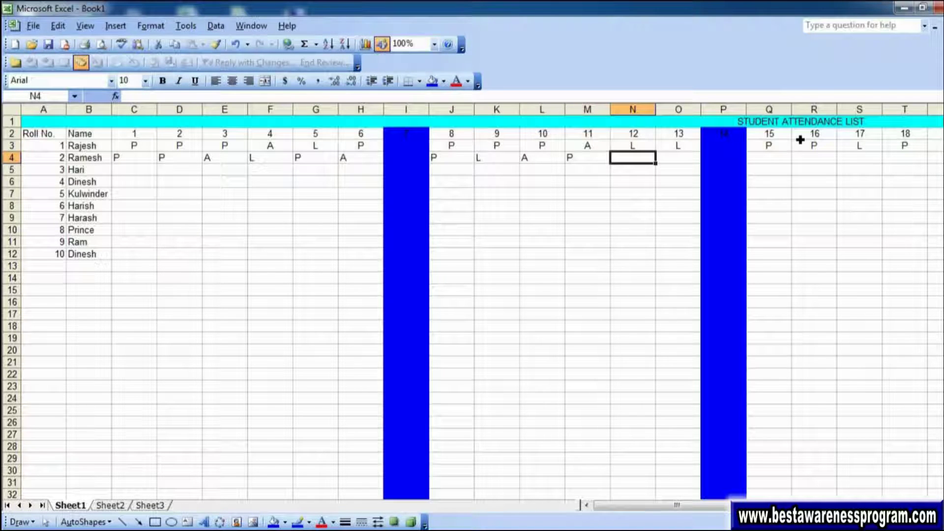
pyautogui.write('L')
pyautogui.press('Right')
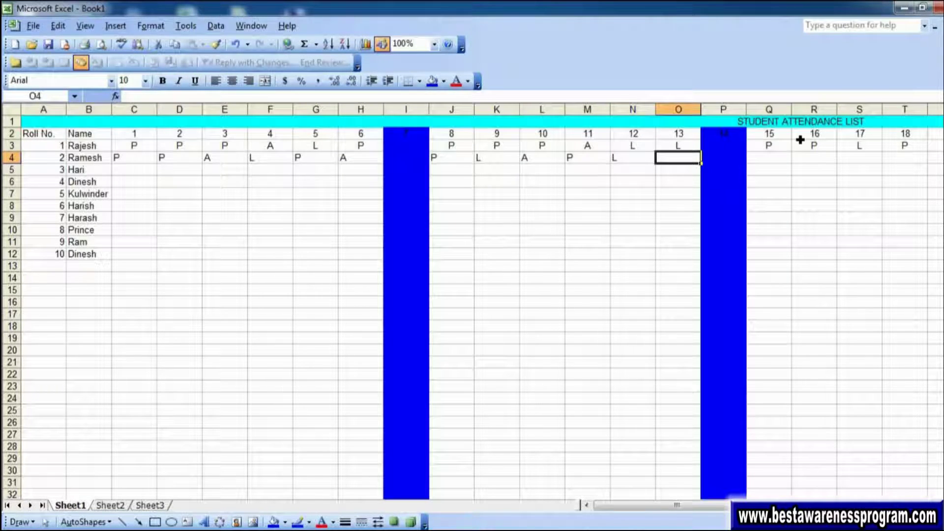
pyautogui.press('Right')
pyautogui.press('Left')
pyautogui.write('L')
pyautogui.press('Right')
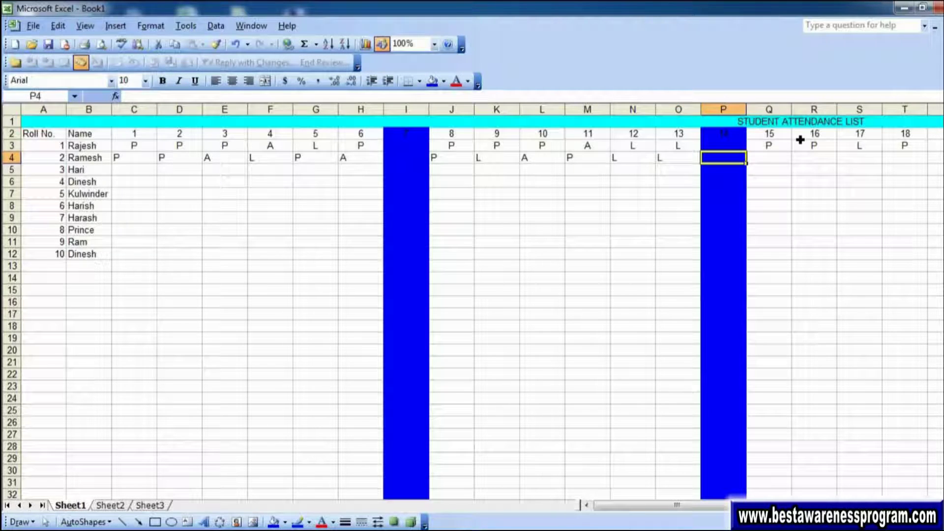
# Step: Mark days 15–30 in row 4 (P for days 15–20), skipping blue holiday columns 14, 21 and 28
pyautogui.press('Right')
pyautogui.write('P')
pyautogui.press('Right')
pyautogui.write('P')
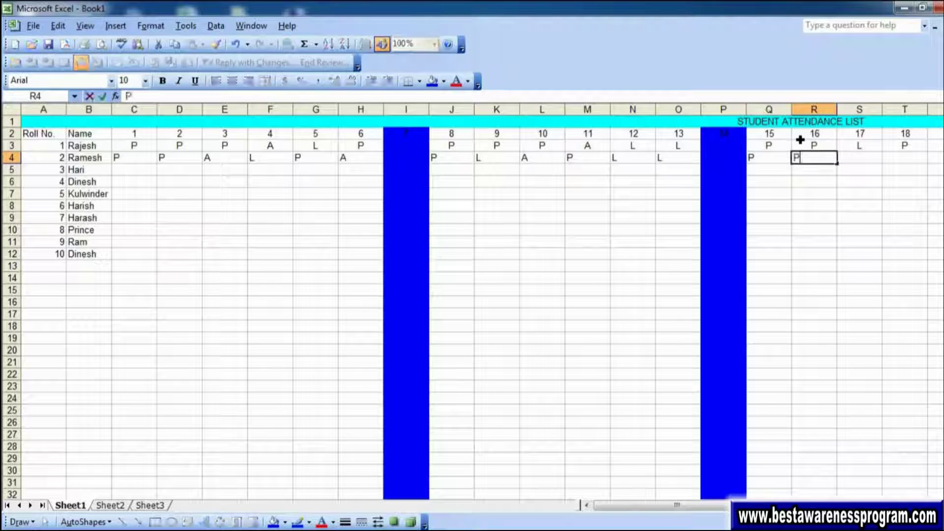
pyautogui.press('Right')
pyautogui.write('P')
pyautogui.press('Right')
pyautogui.write('P')
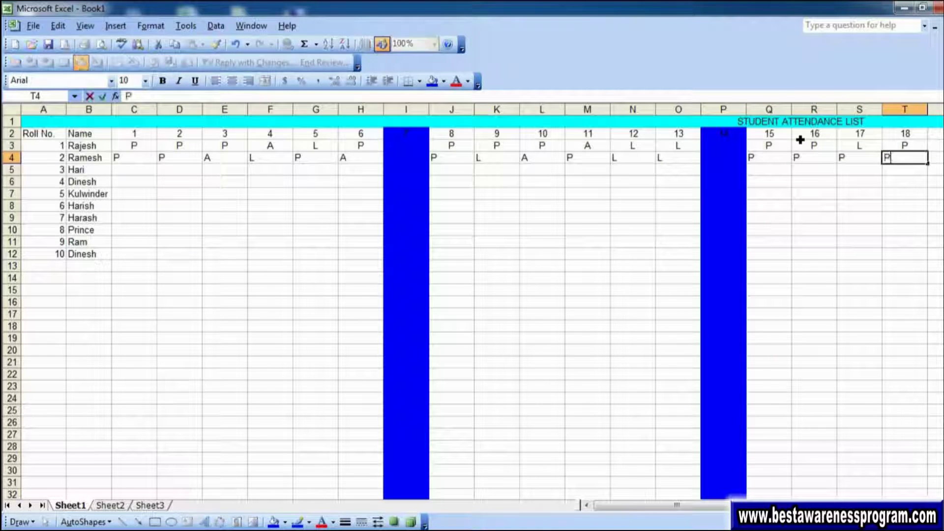
pyautogui.press('Right')
pyautogui.write('P')
pyautogui.press('Right')
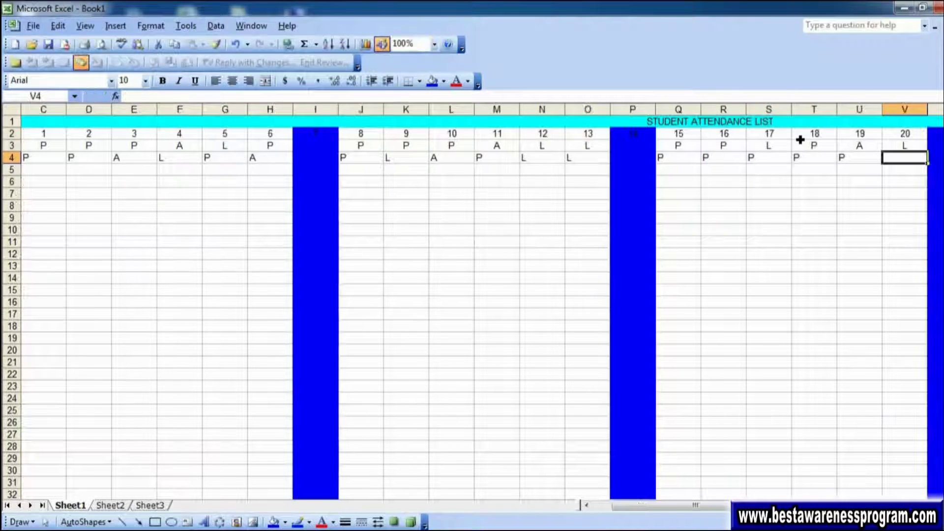
pyautogui.write('P')
pyautogui.press('Right')
pyautogui.press('Right')
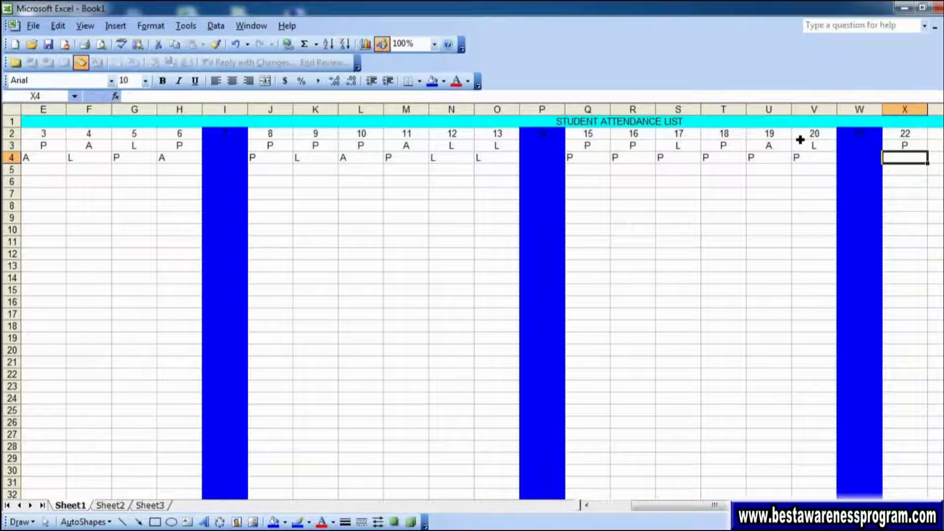
pyautogui.write('A')
pyautogui.press('Right')
pyautogui.write('P')
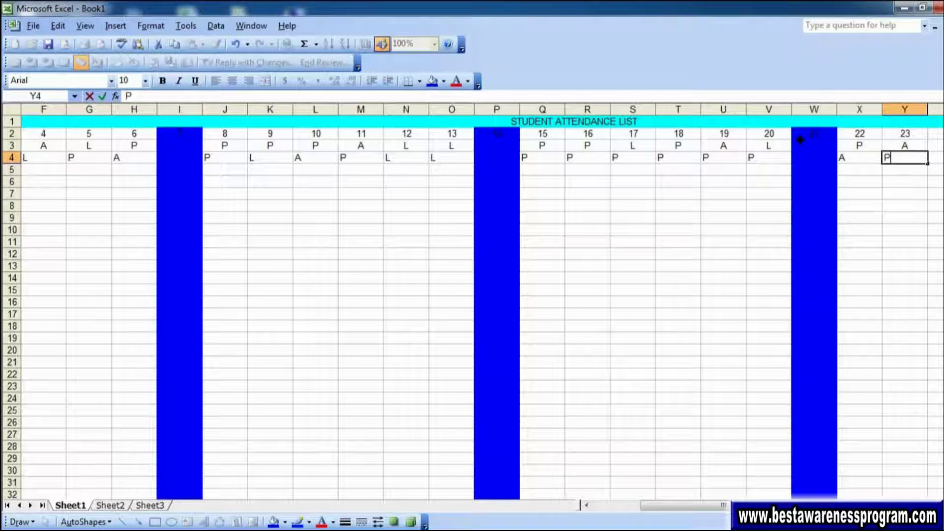
pyautogui.press('Right')
pyautogui.write('L')
pyautogui.press('Right')
pyautogui.write('P')
pyautogui.press('Right')
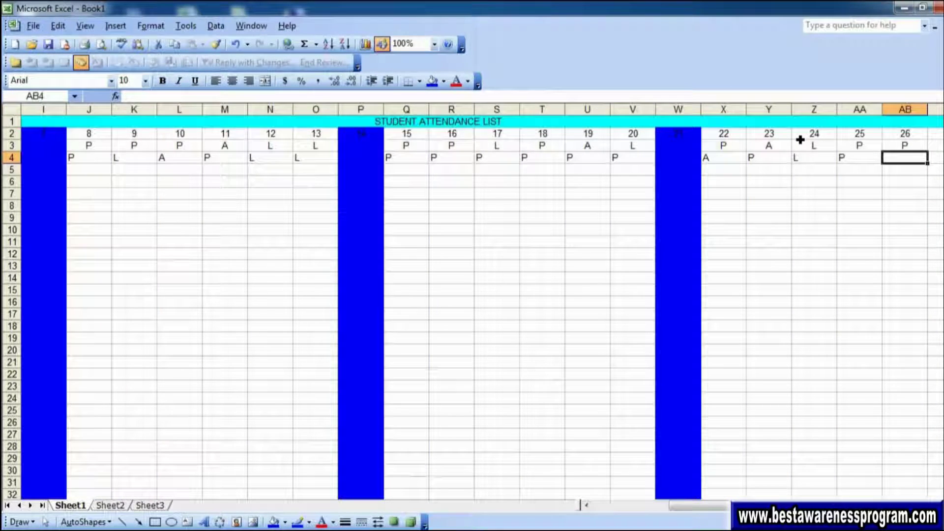
pyautogui.write('A')
pyautogui.press('Right')
pyautogui.write('L')
pyautogui.press('Right')
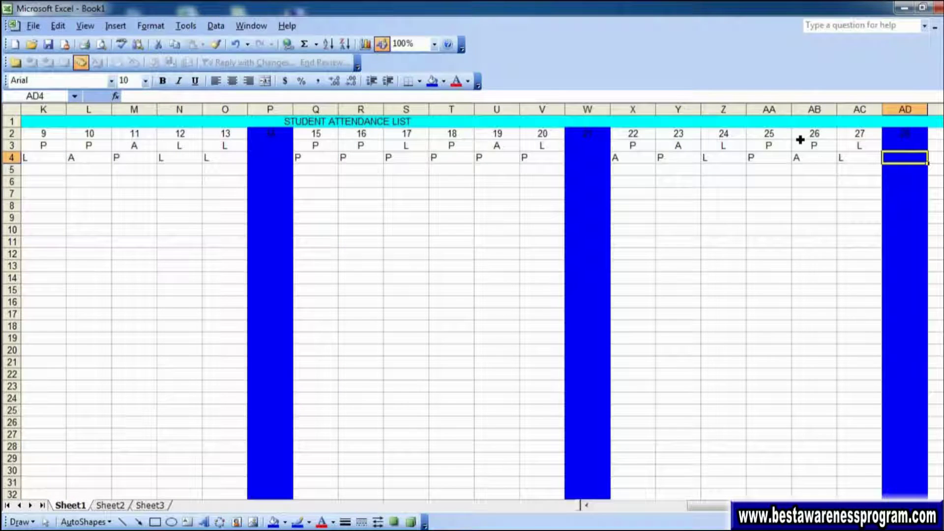
pyautogui.press('Right')
pyautogui.write('A')
pyautogui.press('Right')
pyautogui.write('P')
pyautogui.press('Right')
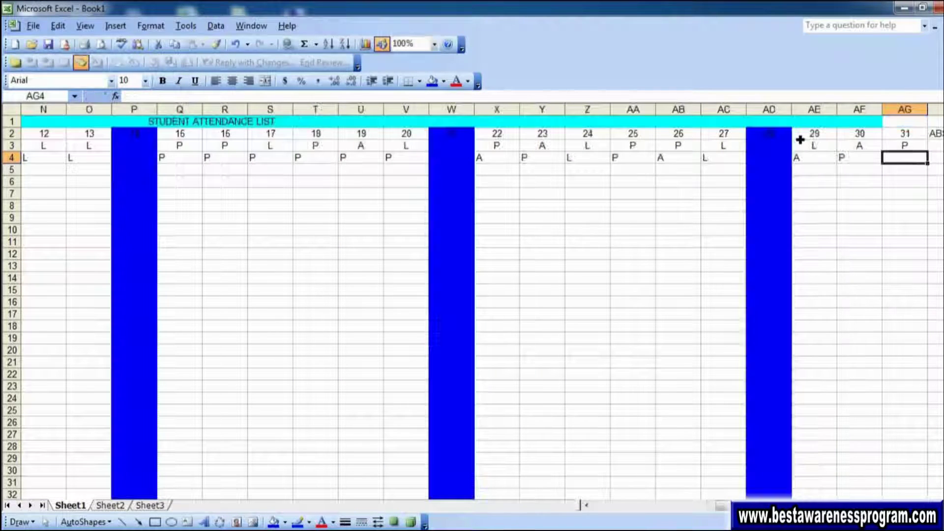
pyautogui.write('L')
pyautogui.press('Right')
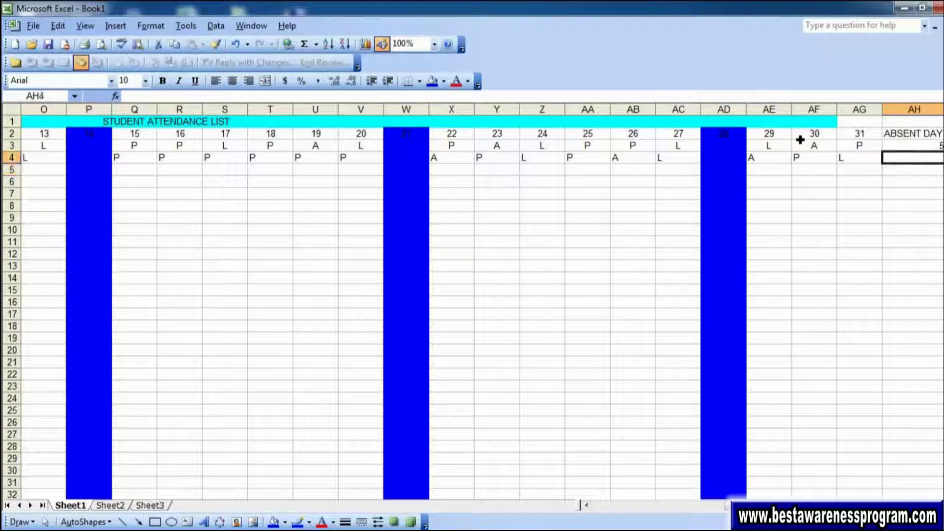
# Step: Enter L for day 31, then copy the absent-day COUNTIF from AH3 down to AH4
pyautogui.press('Right')
pyautogui.press('Left')
pyautogui.press('Left')
pyautogui.press('Right')
pyautogui.press('Right')
pyautogui.press('Right')
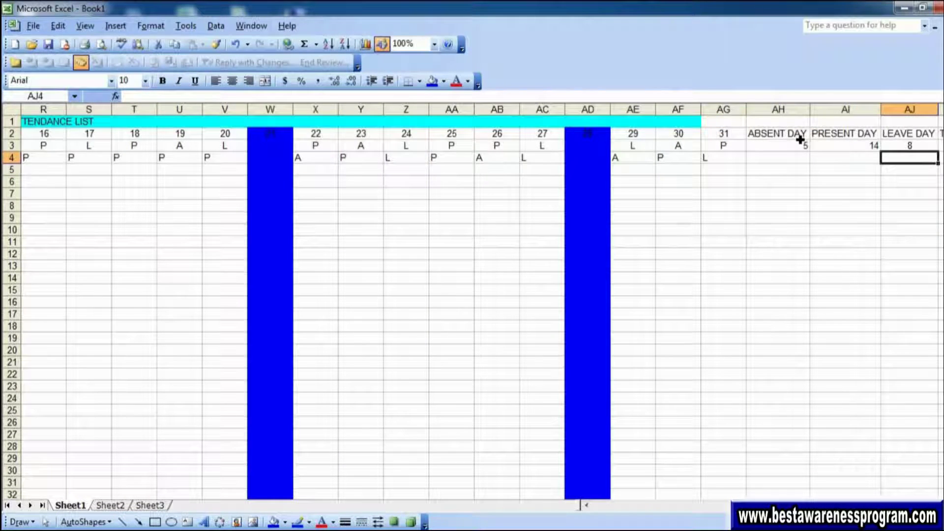
pyautogui.press('Left')
pyautogui.press('Left')
pyautogui.press('Right')
pyautogui.press('Left')
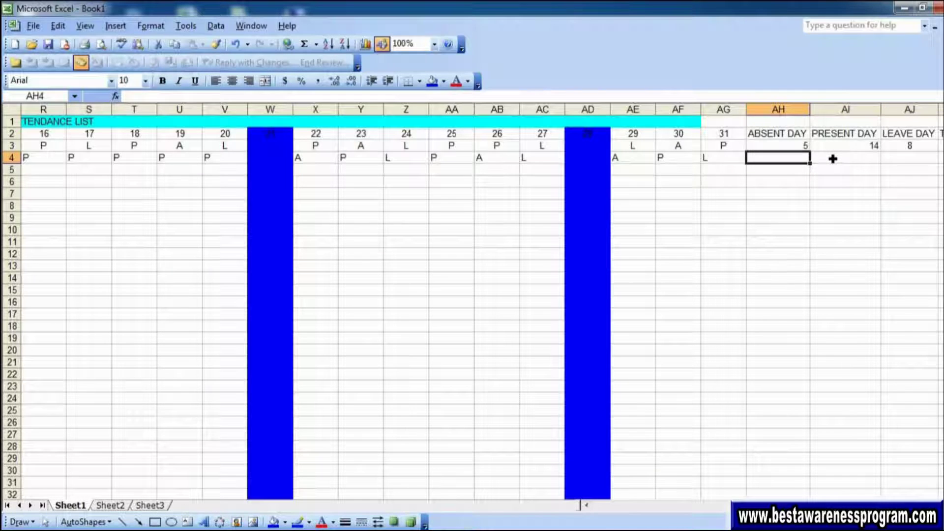
pyautogui.press('Up')
pyautogui.press('Up')
pyautogui.press('Down')
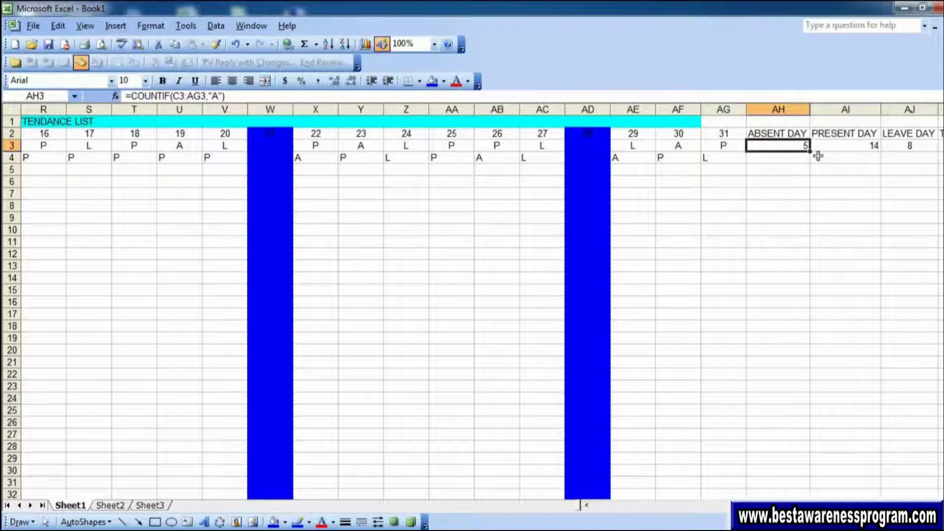
pyautogui.moveTo(810, 151); pyautogui.dragTo(816, 169)
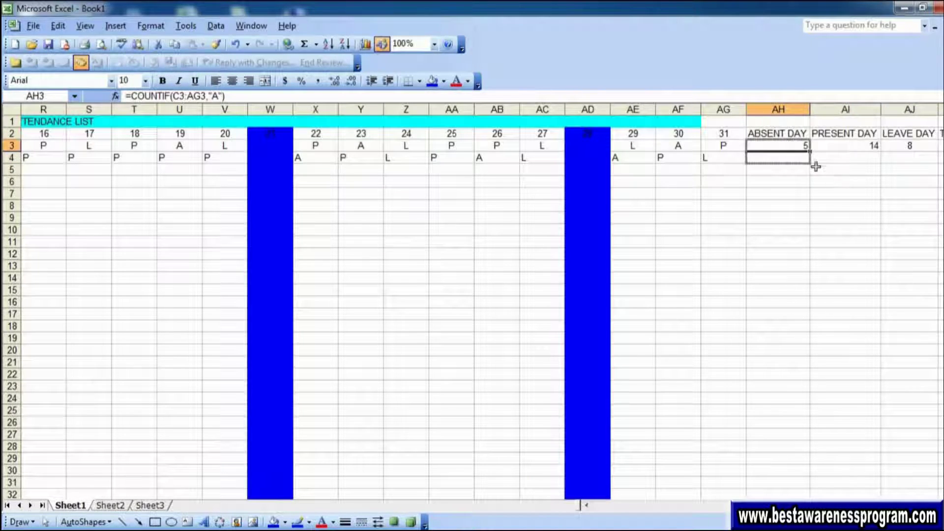
# Step: Copy the present-day COUNTIF from AI3 down to AI4, showing 14
pyautogui.press('Right')
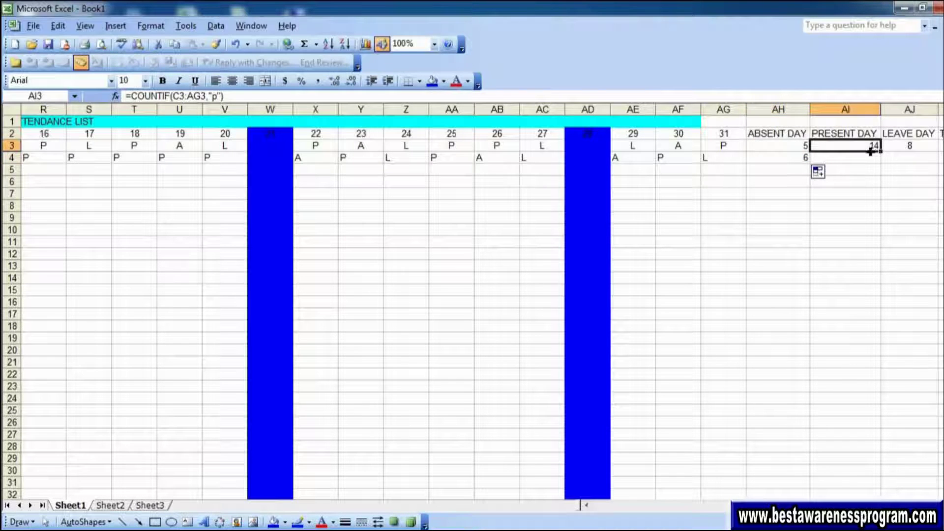
pyautogui.press('Left')
pyautogui.press('Left')
pyautogui.press('Left')
pyautogui.press('Left')
pyautogui.press('Left')
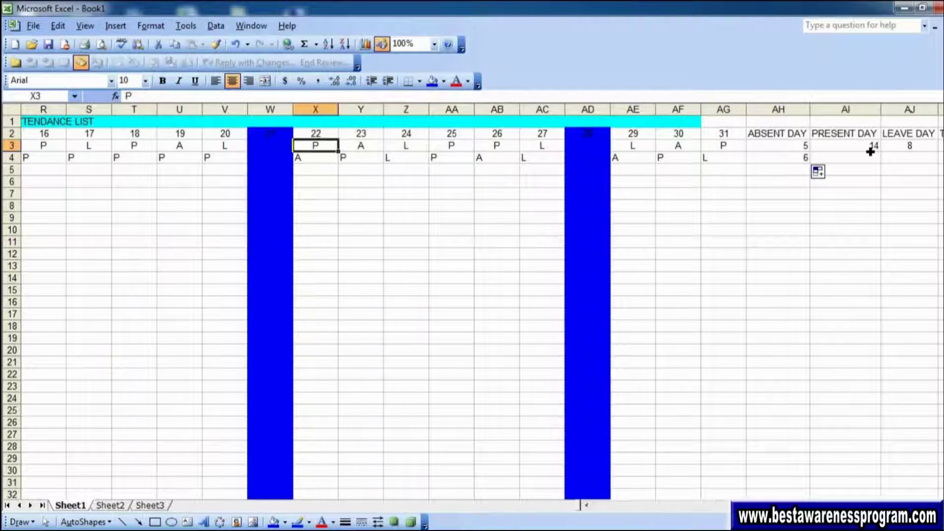
pyautogui.press('Left')
pyautogui.press('Left')
pyautogui.press('Left')
pyautogui.press('Left')
pyautogui.press('Left')
pyautogui.press('Left')
pyautogui.press('Down')
pyautogui.press('Right')
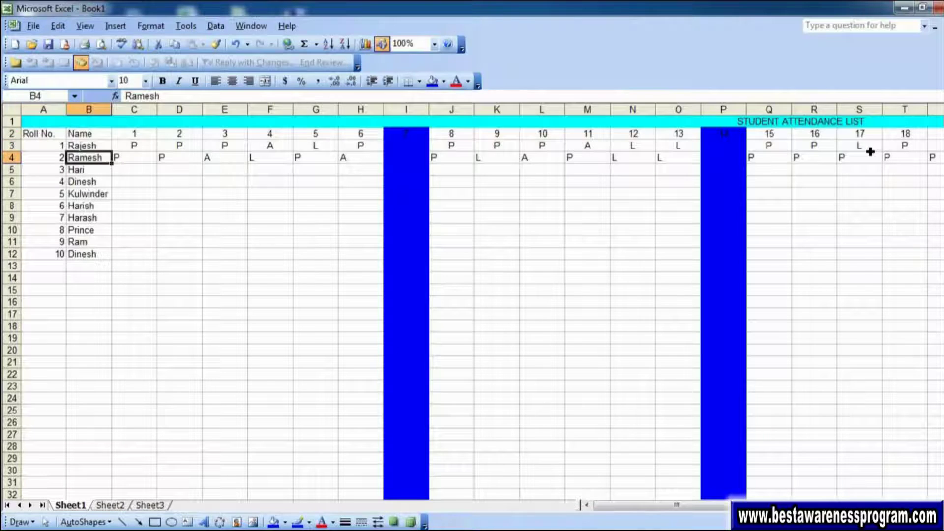
pyautogui.press('Right')
pyautogui.press('Right')
pyautogui.press('Right')
pyautogui.press('Right')
pyautogui.press('Right')
pyautogui.press('Right')
pyautogui.press('Right')
pyautogui.press('Right')
pyautogui.press('Right')
pyautogui.press('Right')
pyautogui.press('Right')
pyautogui.press('Right')
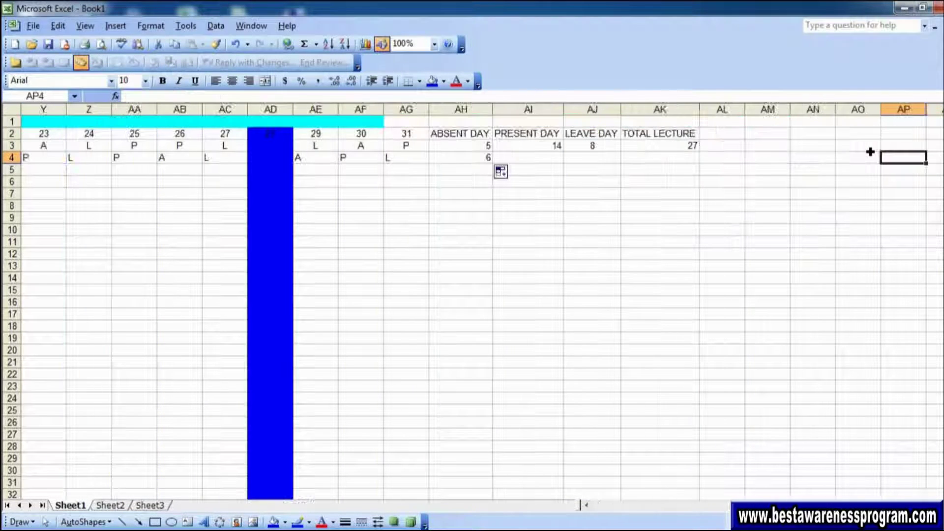
pyautogui.press('Left')
pyautogui.press('Left')
pyautogui.press('Left')
pyautogui.press('Left')
pyautogui.press('Left')
pyautogui.press('Left')
pyautogui.press('Left')
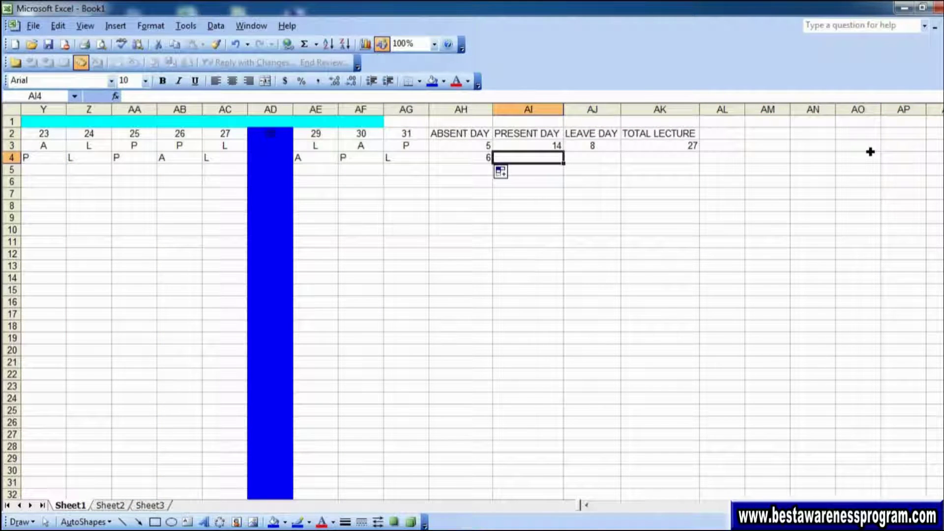
pyautogui.click(560, 148)
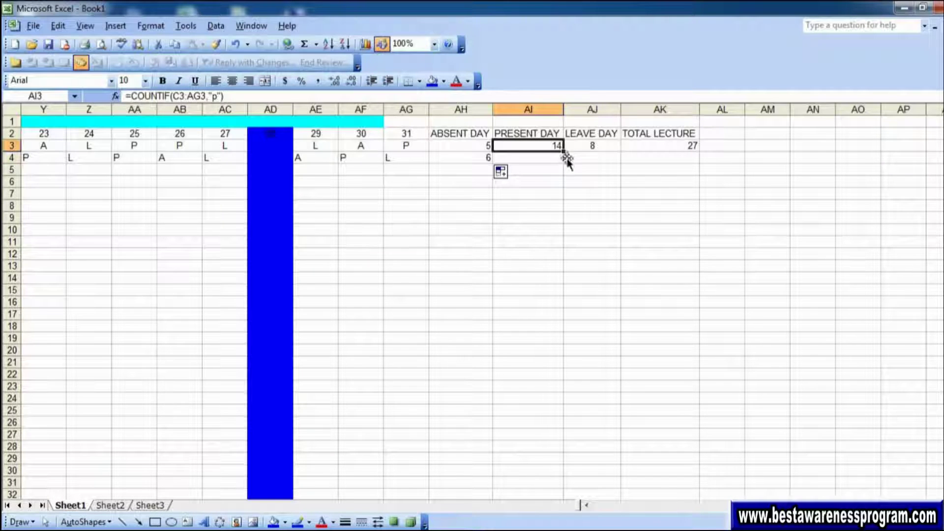
pyautogui.moveTo(570, 160); pyautogui.dragTo(569, 169)
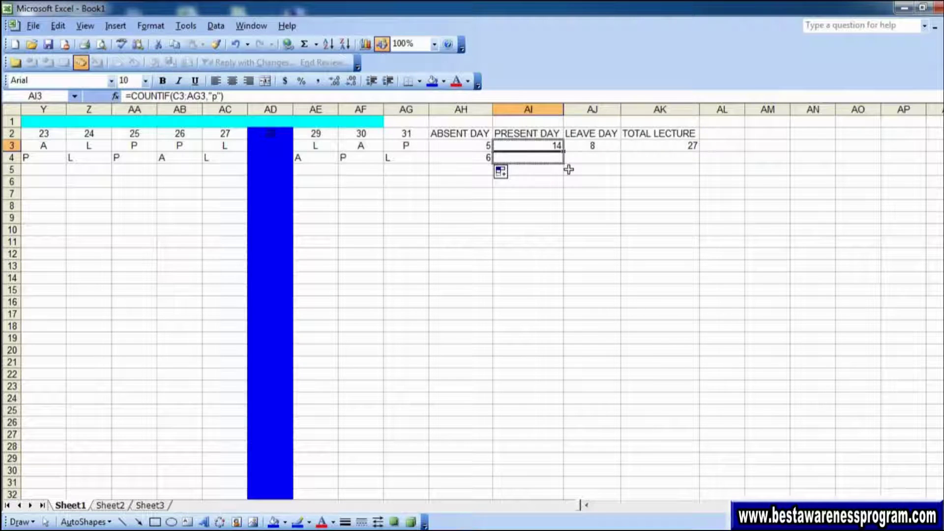
# Step: Copy the leave-day COUNTIF and total-lecture SUM down to AJ4 and AK4, giving 7 and 27
pyautogui.click(575, 156)
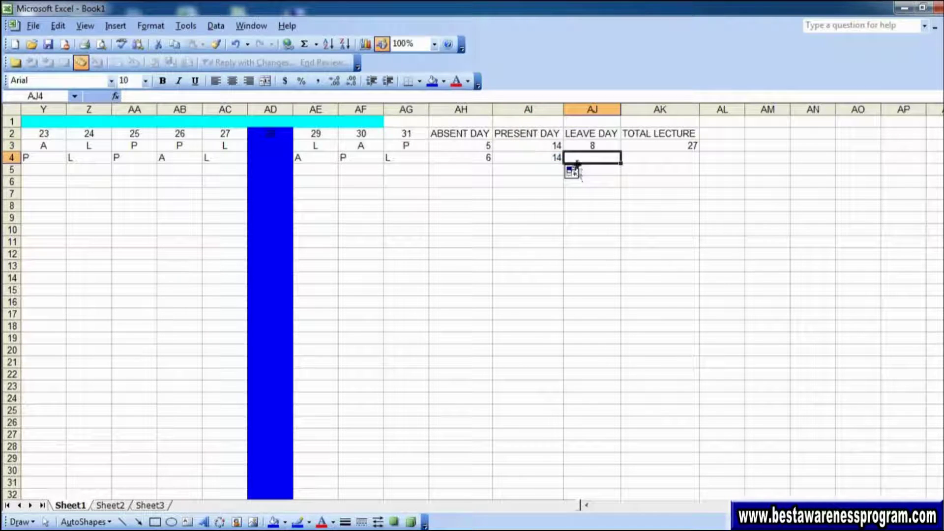
pyautogui.click(559, 147)
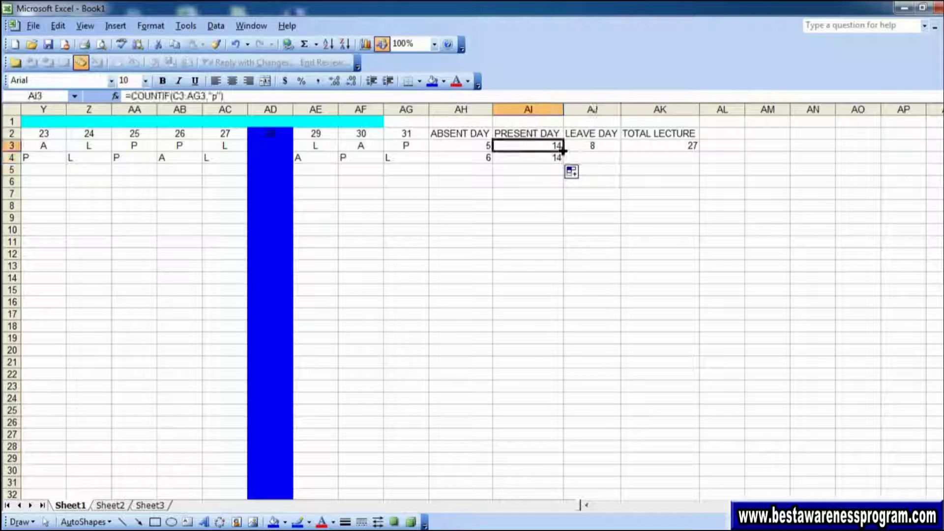
pyautogui.click(597, 146)
pyautogui.moveTo(621, 151); pyautogui.dragTo(627, 170)
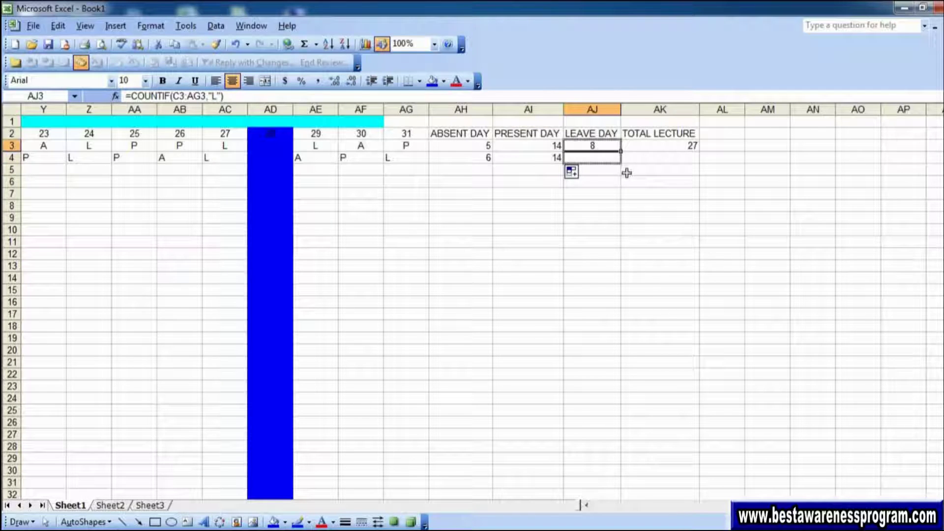
pyautogui.click(642, 158)
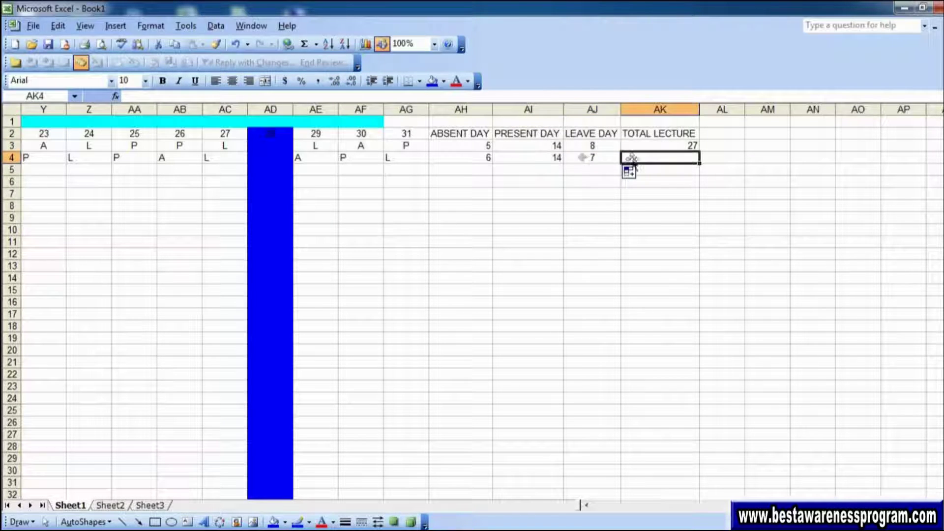
pyautogui.click(710, 148)
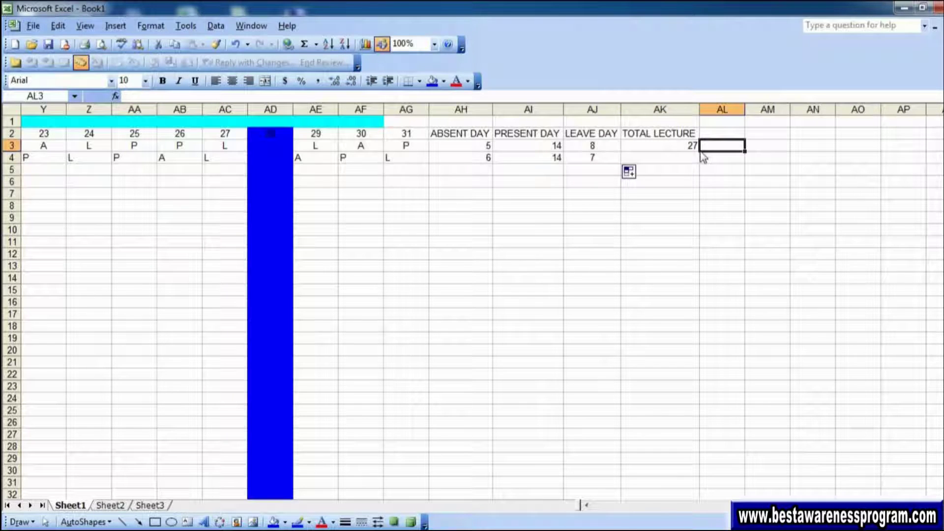
pyautogui.moveTo(694, 146); pyautogui.dragTo(703, 160)
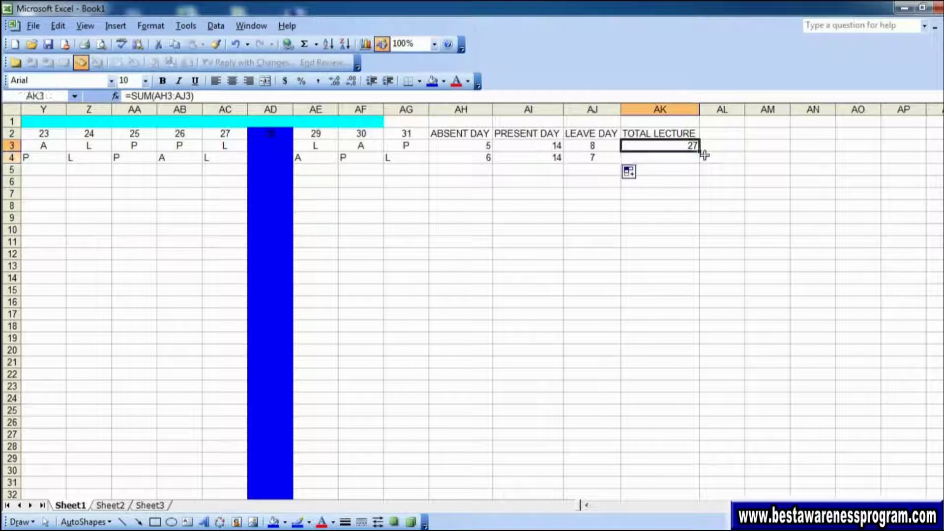
pyautogui.click(735, 158)
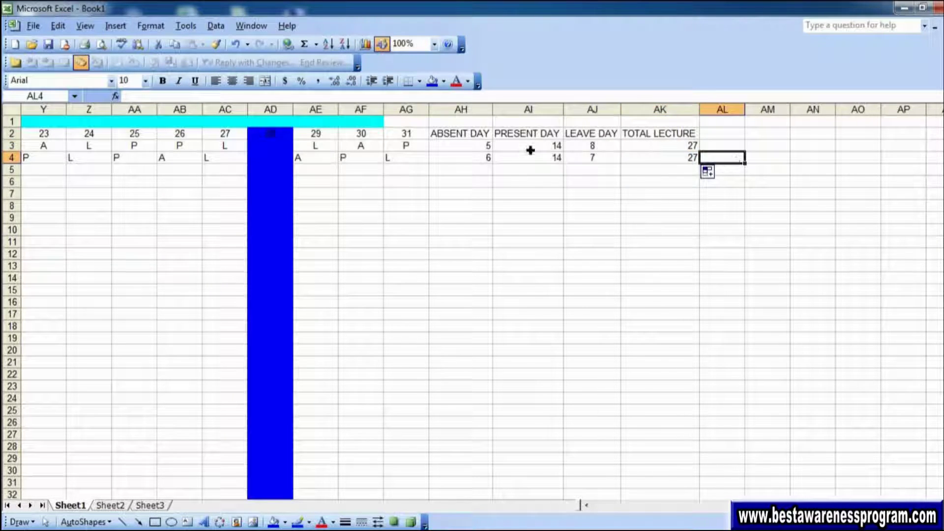
pyautogui.click(557, 148)
pyautogui.press('Down')
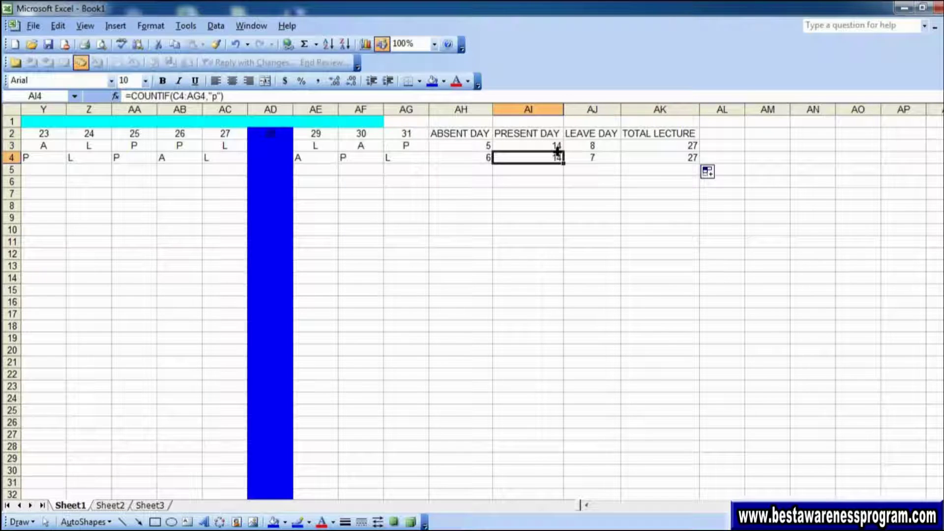
pyautogui.press('Left')
pyautogui.press('Right')
pyautogui.press('Left')
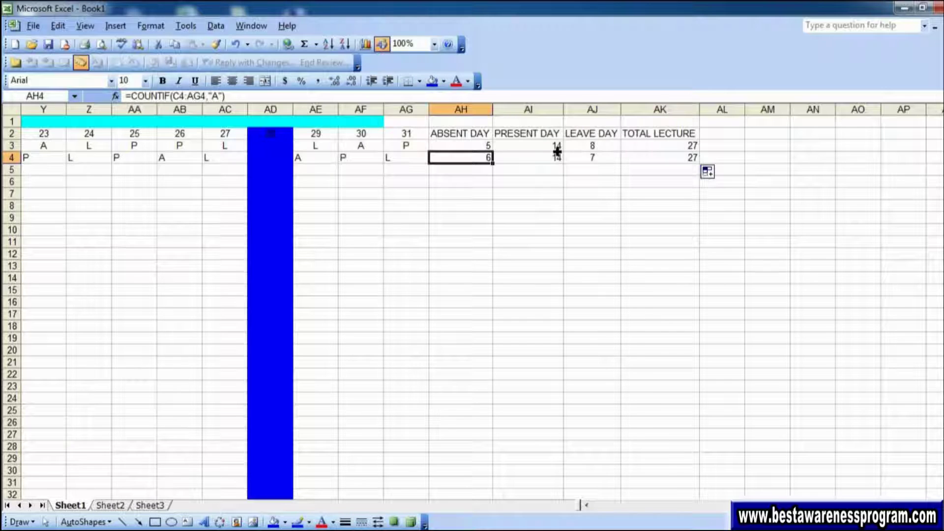
pyautogui.press('Right')
pyautogui.press('Right')
pyautogui.press('Up')
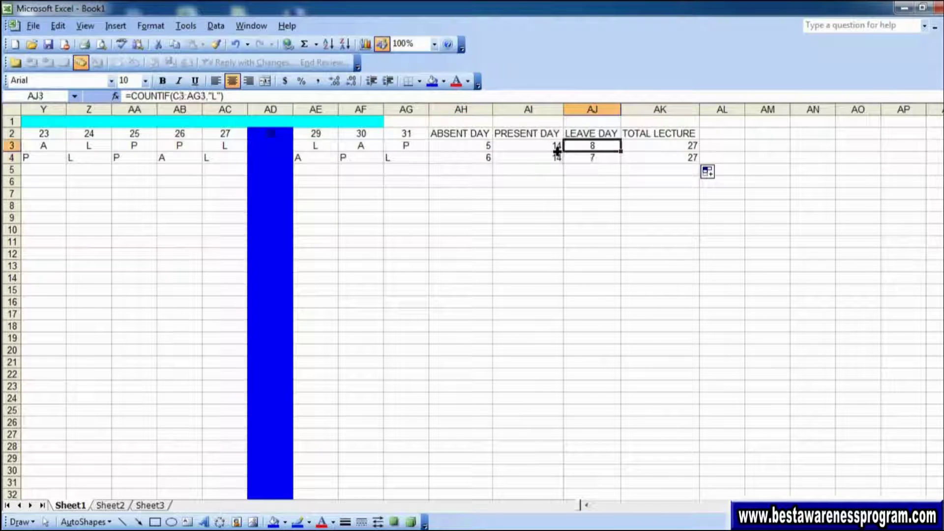
pyautogui.press('Down')
pyautogui.press('Left')
pyautogui.press('Left')
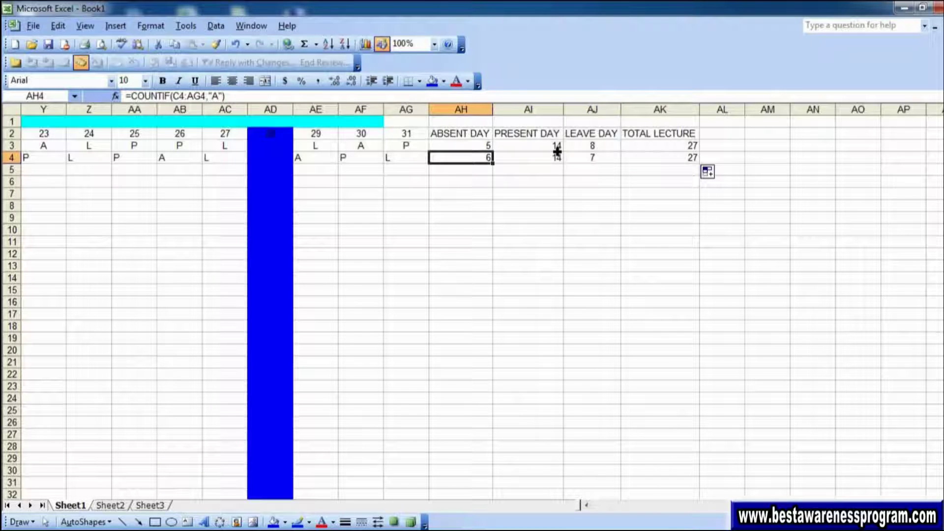
pyautogui.press('Left')
pyautogui.press('Left')
pyautogui.press('Left')
pyautogui.press('Left')
pyautogui.press('Left')
pyautogui.press('Left')
pyautogui.press('Left')
pyautogui.press('Left')
pyautogui.press('Left')
pyautogui.press('Left')
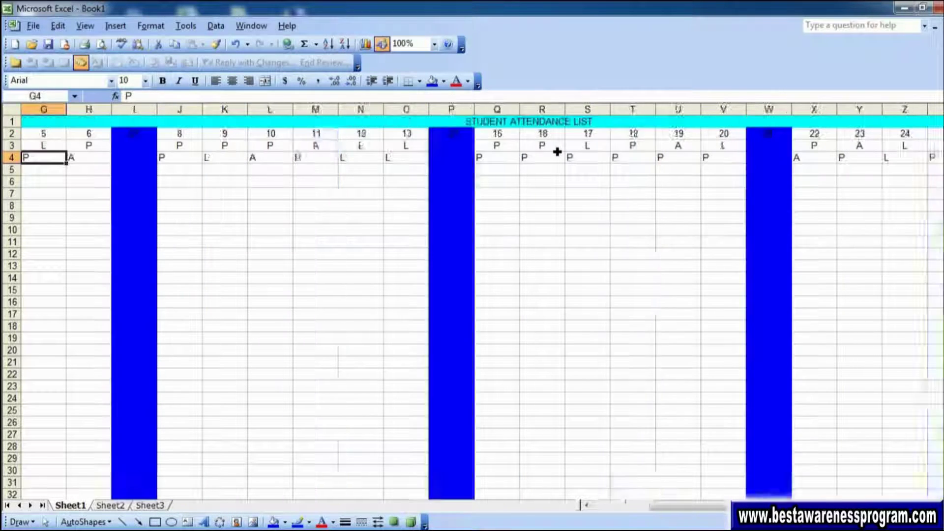
pyautogui.press('Left')
pyautogui.press('Left')
pyautogui.press('Left')
pyautogui.press('Right')
pyautogui.press('Right')
pyautogui.press('Right')
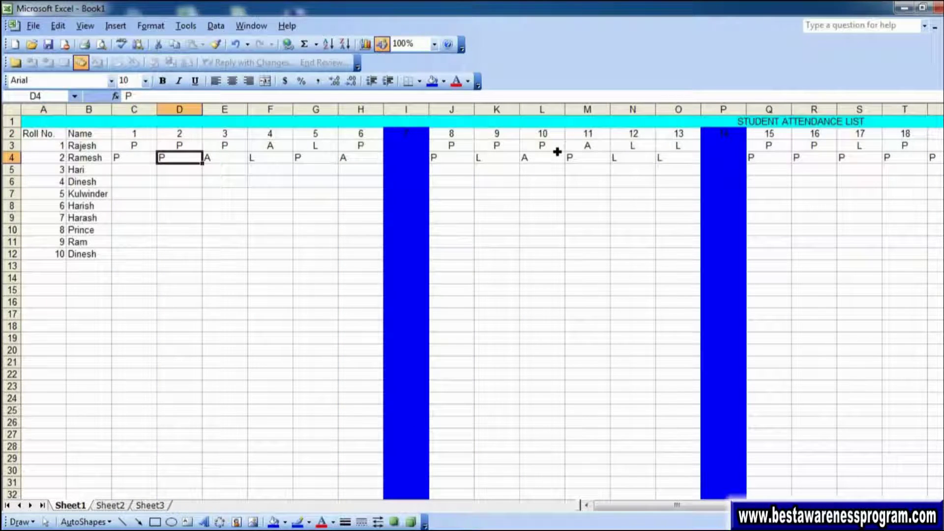
pyautogui.press('Right')
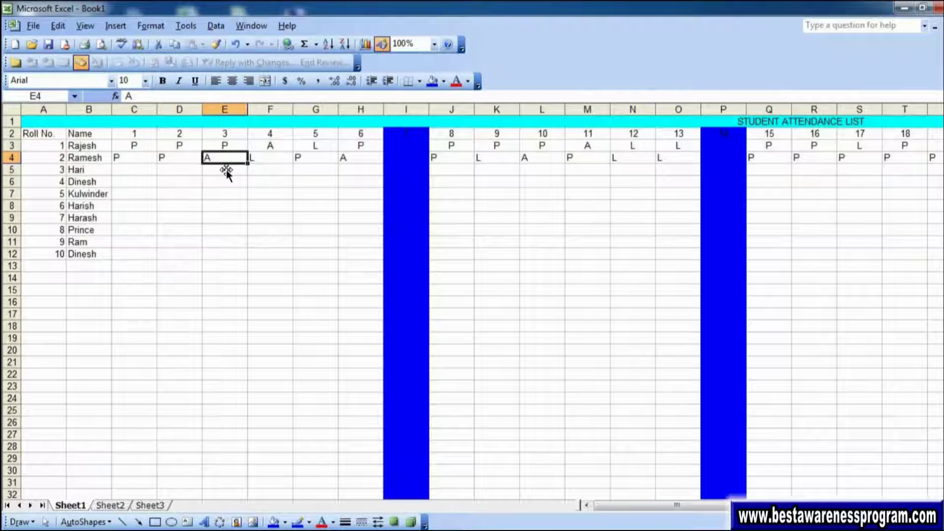
pyautogui.press('Right')
pyautogui.press('Right')
pyautogui.press('Right')
pyautogui.press('Right')
pyautogui.press('Right')
pyautogui.press('Right')
pyautogui.press('Right')
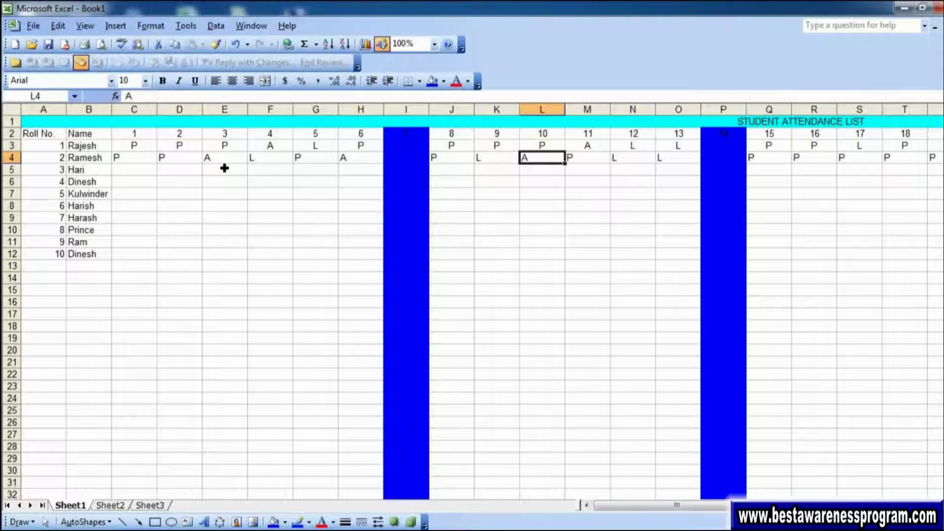
pyautogui.press('Right')
pyautogui.press('Right')
pyautogui.press('Right')
pyautogui.press('Right')
pyautogui.press('Right')
pyautogui.press('Right')
pyautogui.press('Right')
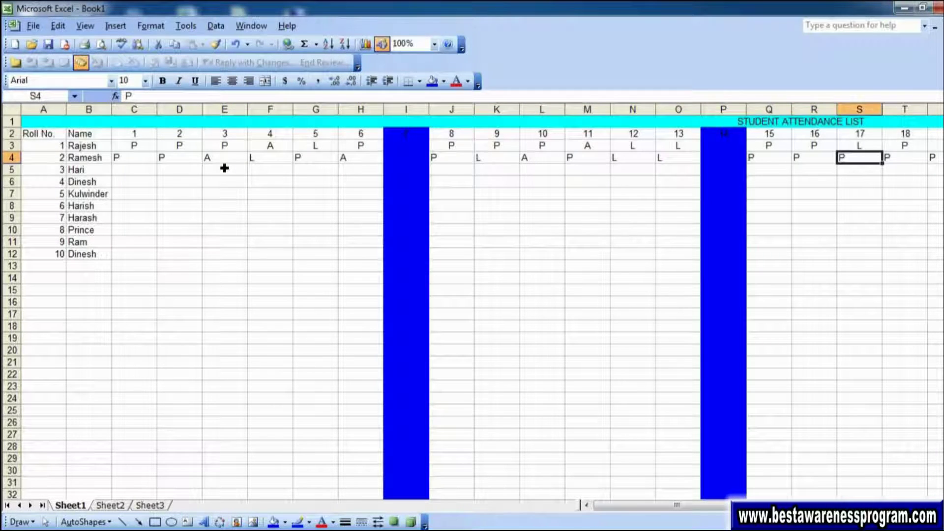
pyautogui.press('Right')
pyautogui.press('Right')
pyautogui.press('Right')
pyautogui.press('Right')
pyautogui.press('Right')
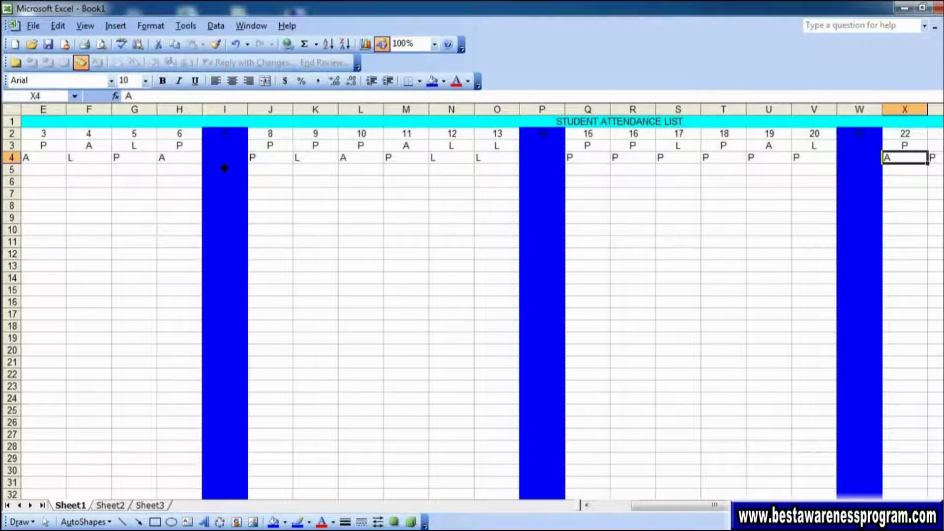
pyautogui.press('Right')
pyautogui.press('Right')
pyautogui.press('Right')
pyautogui.press('Right')
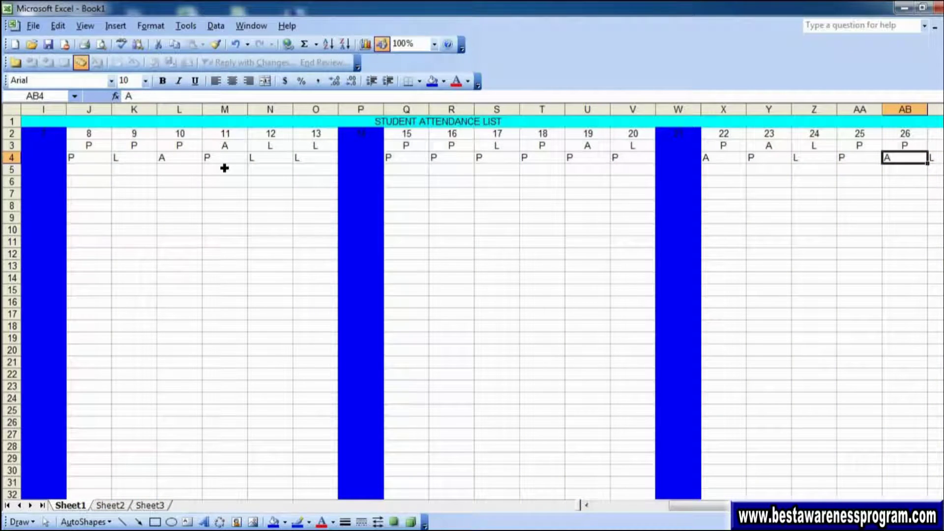
pyautogui.press('Right')
pyautogui.press('Right')
pyautogui.press('Right')
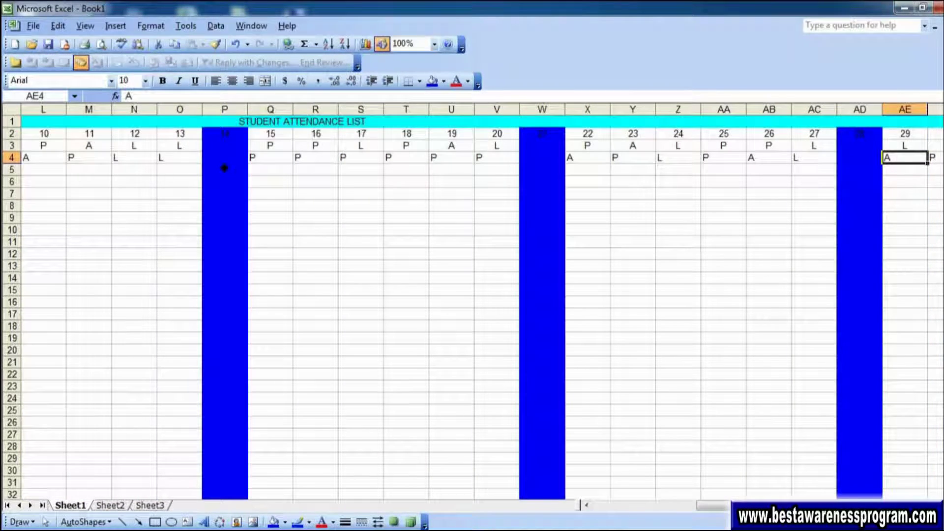
pyautogui.press('Right')
pyautogui.press('Right')
pyautogui.press('Right')
pyautogui.press('Right')
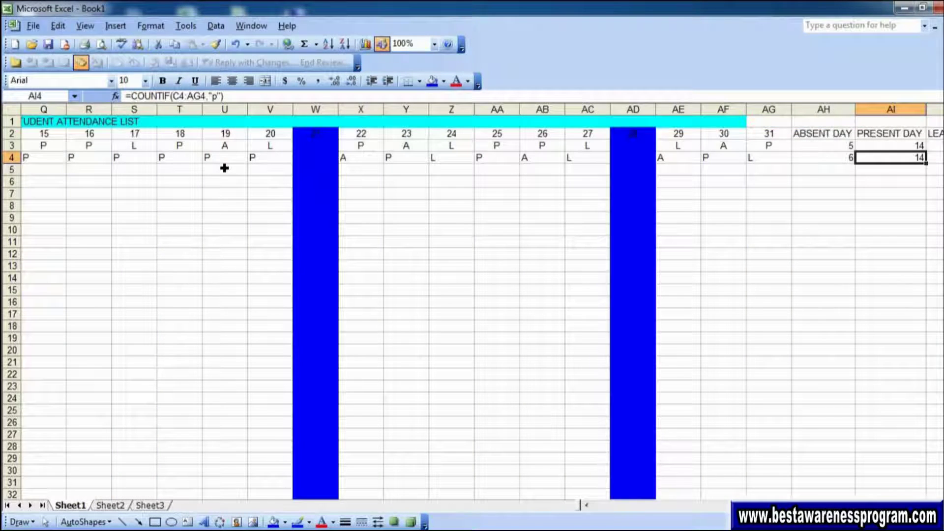
pyautogui.press('Left')
pyautogui.press('Right')
pyautogui.press('Right')
pyautogui.press('Right')
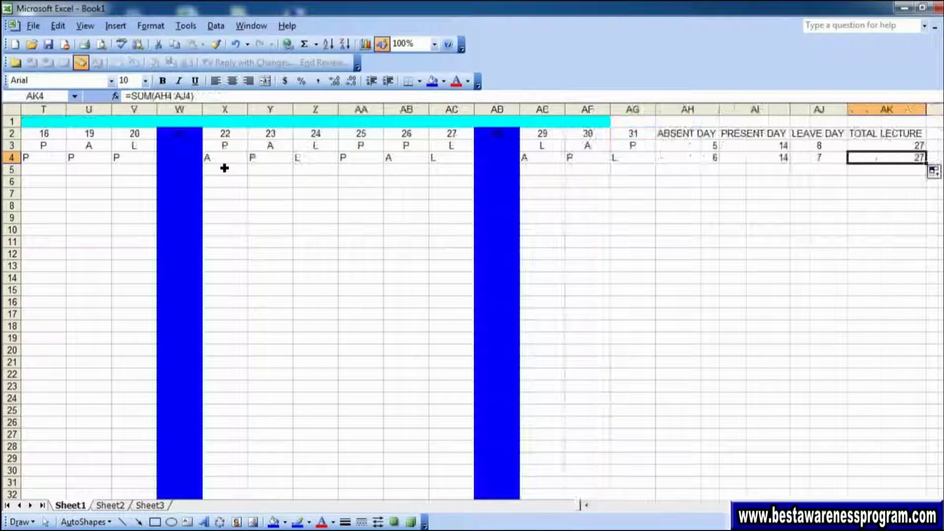
pyautogui.press('Left')
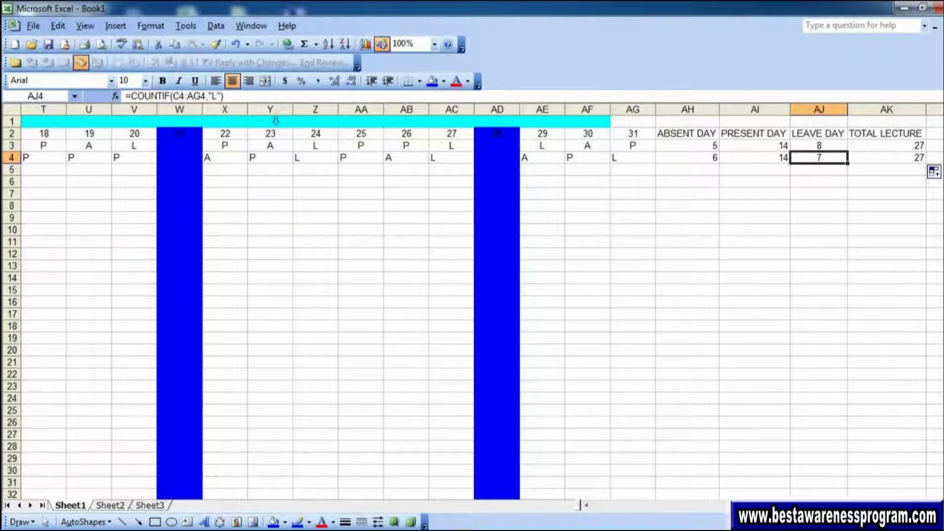
pyautogui.click(631, 184)
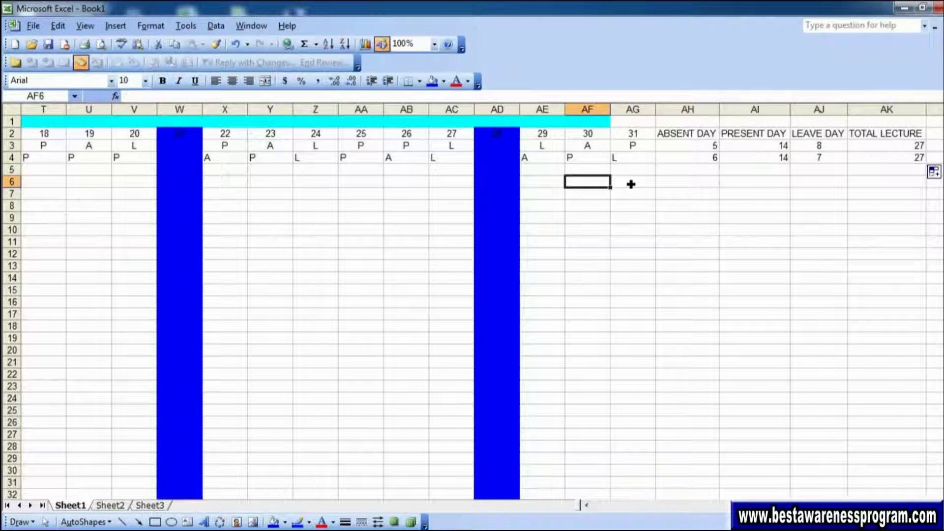
pyautogui.press('Left')
pyautogui.press('Left')
pyautogui.press('Left')
pyautogui.press('Left')
pyautogui.press('Left')
pyautogui.press('Left')
pyautogui.press('Left')
pyautogui.press('Left')
pyautogui.press('Left')
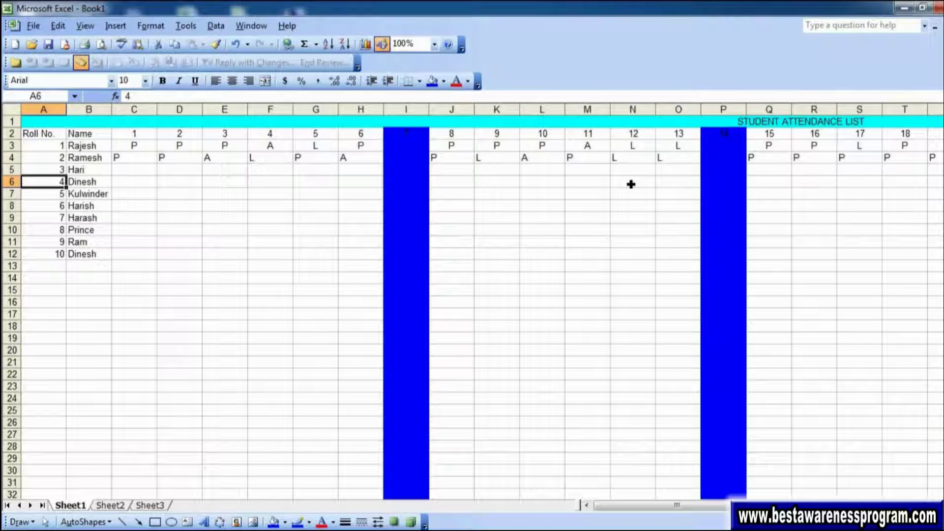
pyautogui.press('Up')
pyautogui.press('Up')
pyautogui.press('Up')
pyautogui.press('Up')
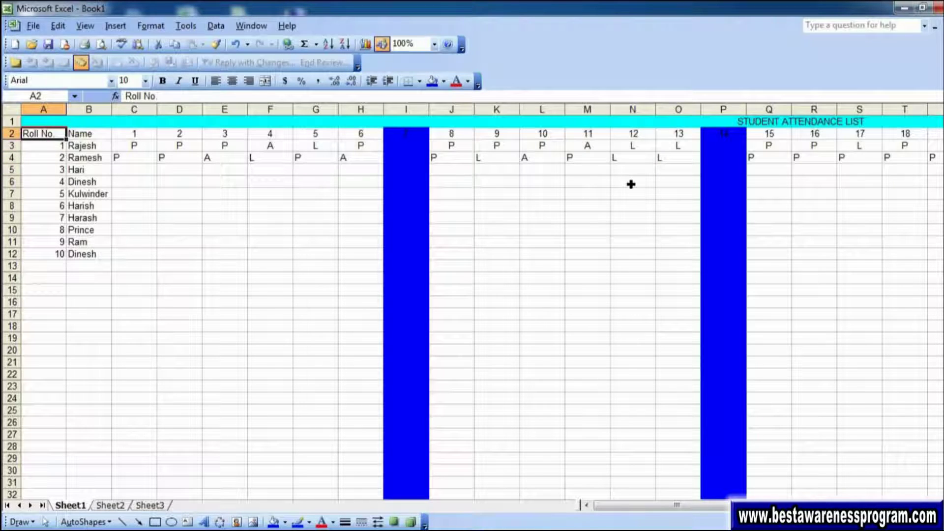
pyautogui.write('.')
pyautogui.click(670, 335)
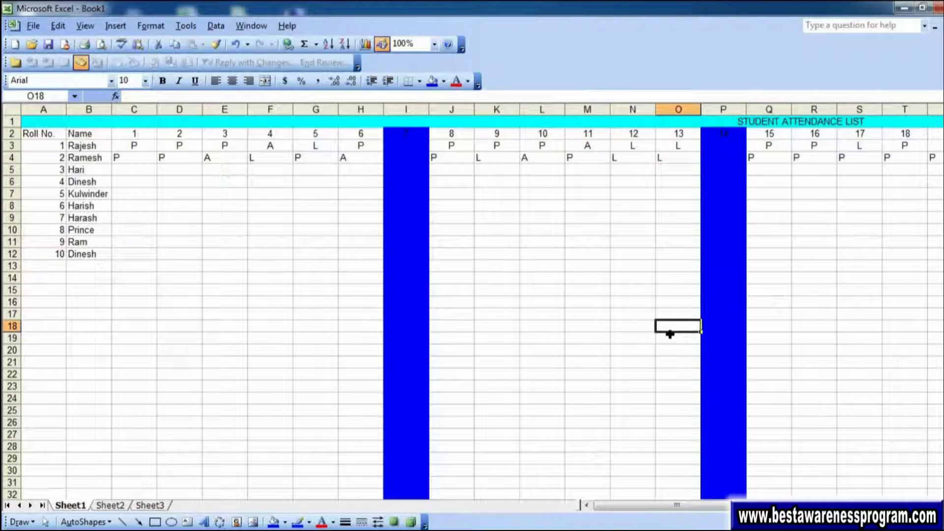